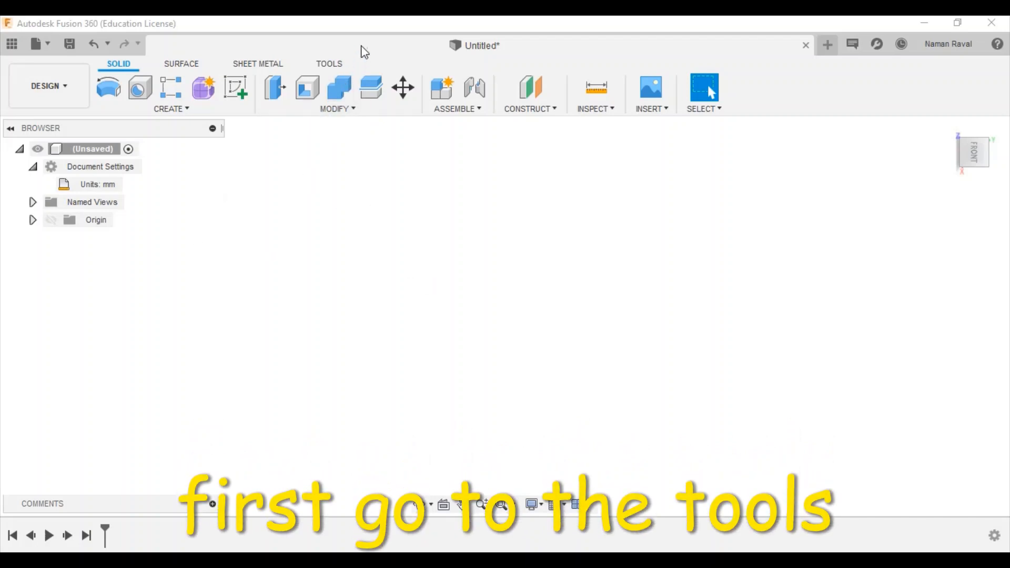
Step: Run the SpurGear sample script from Scripts and Add-Ins
click(328, 64)
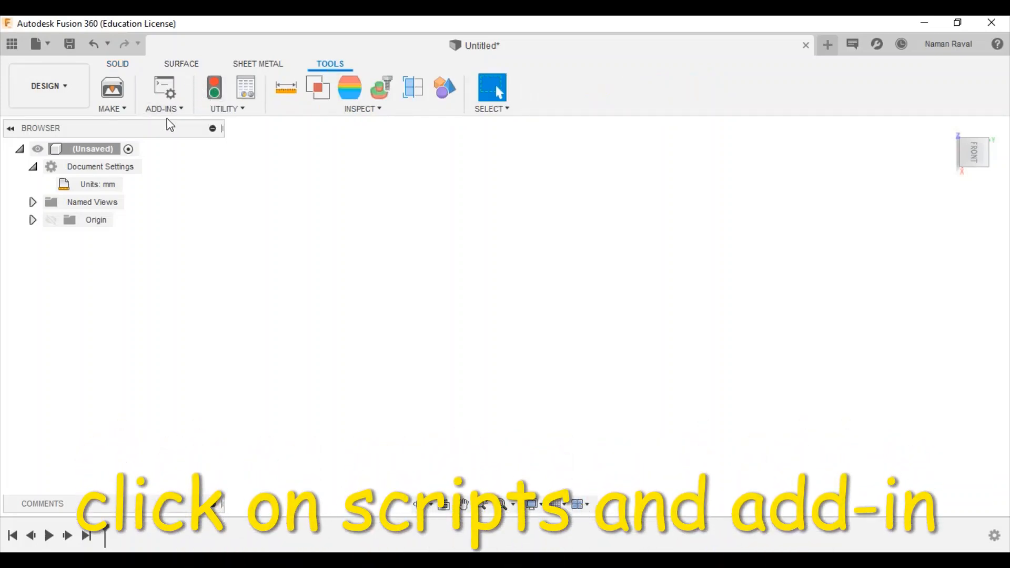
click(181, 111)
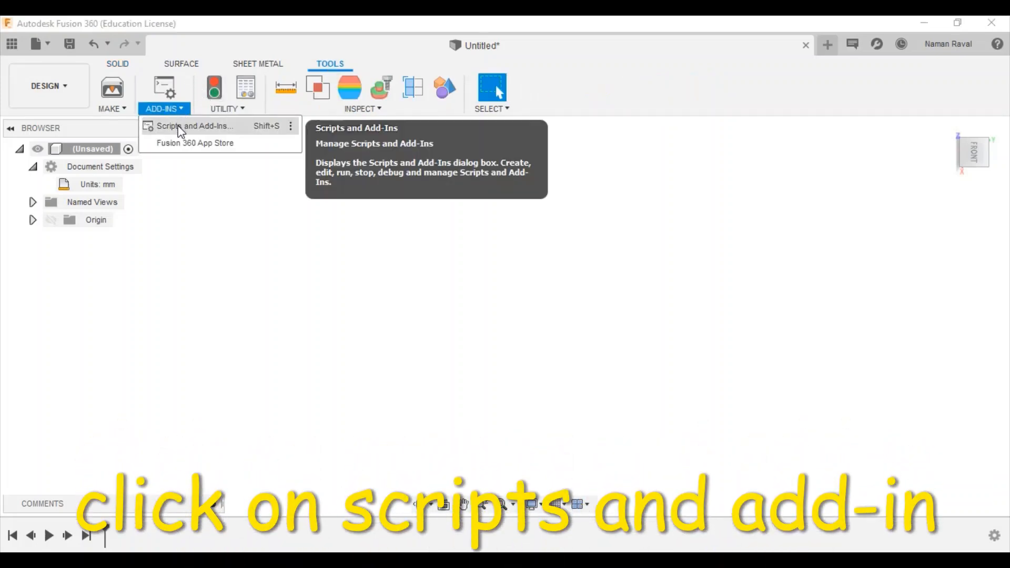
click(178, 126)
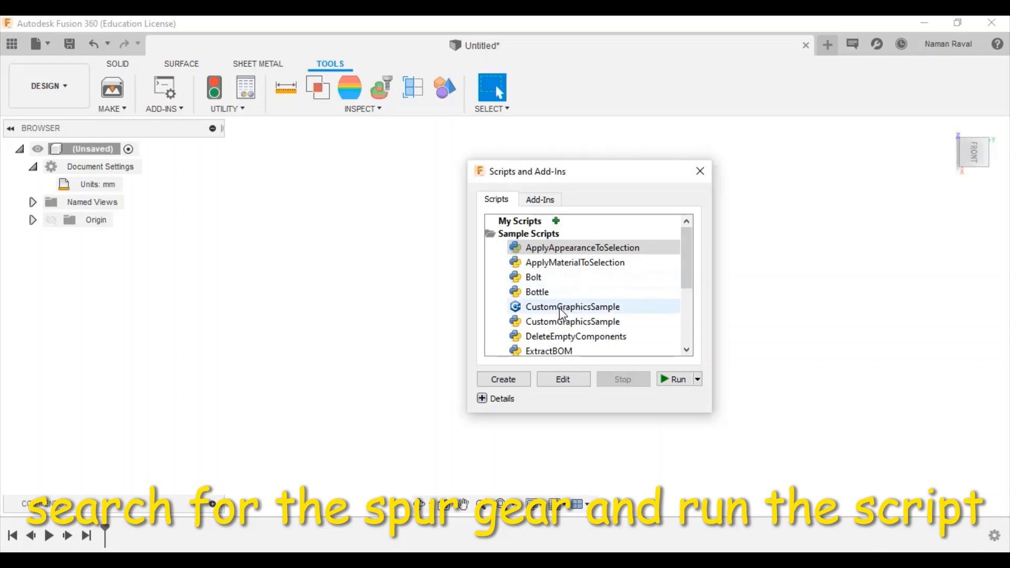
drag(693, 273, 689, 315)
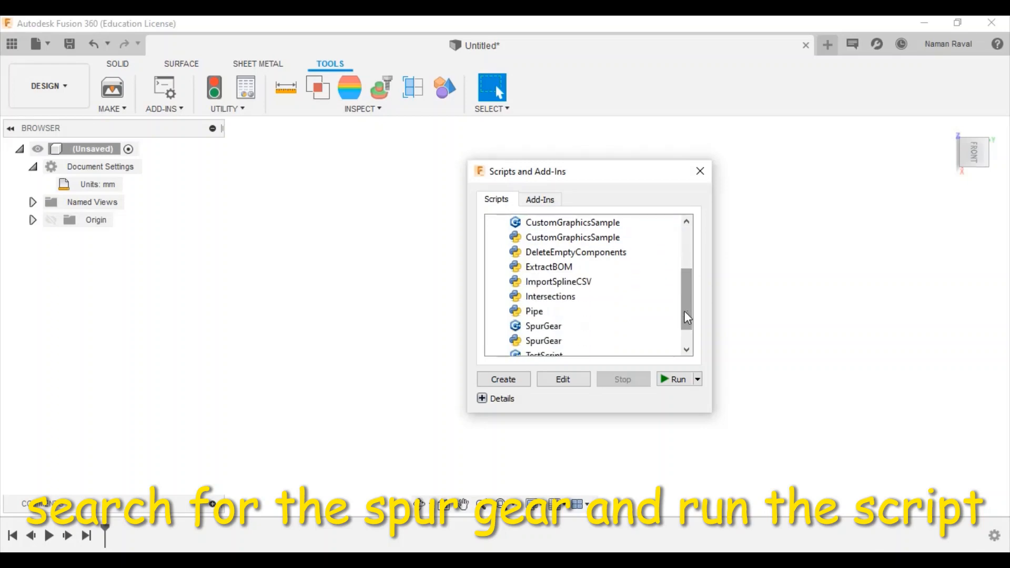
click(553, 328)
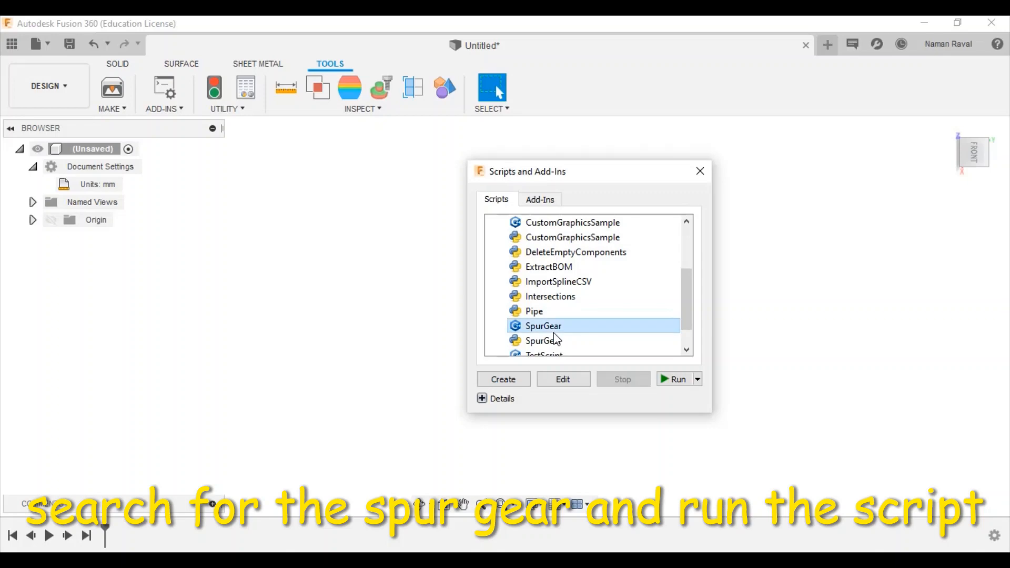
click(673, 380)
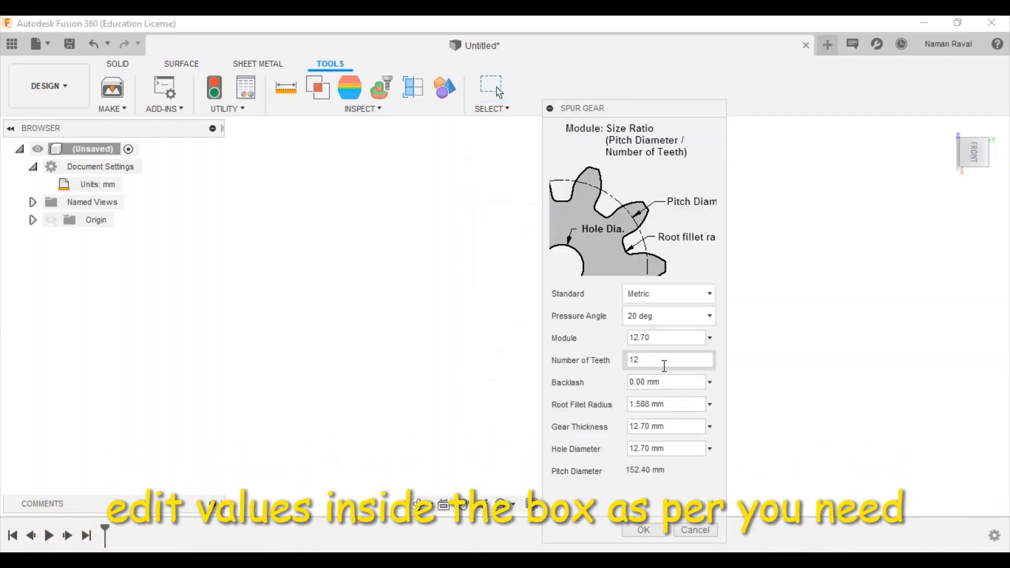
Step: Set the number of teeth to 24 and create the metric spur gear
click(665, 366)
key(BackSpace)
key(BackSpace)
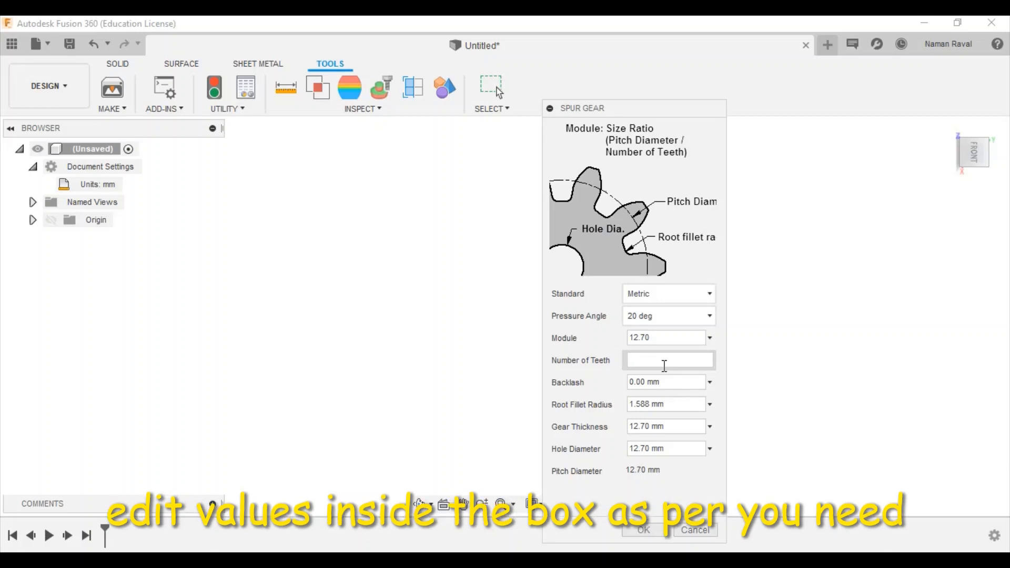
text(24)
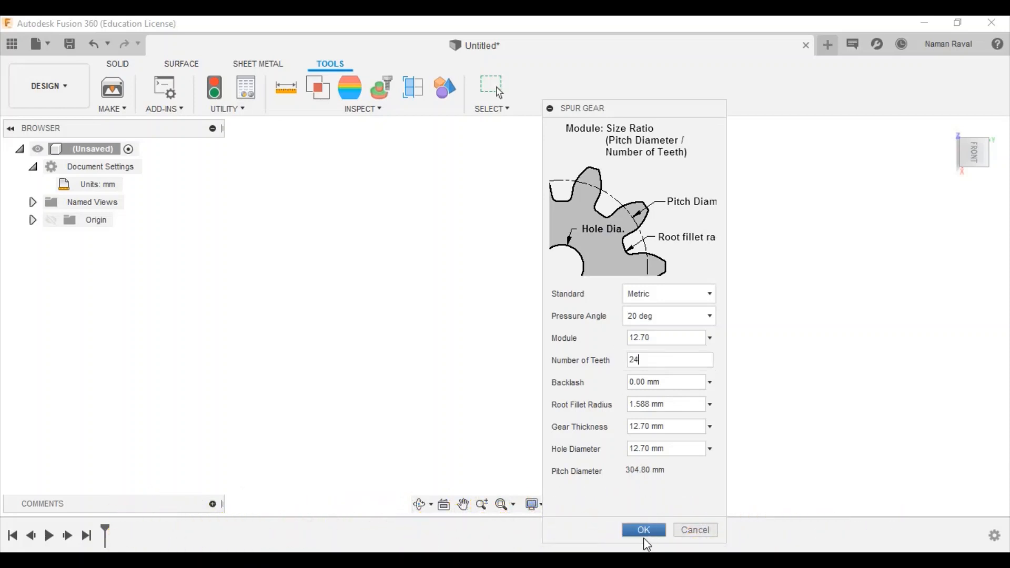
click(651, 534)
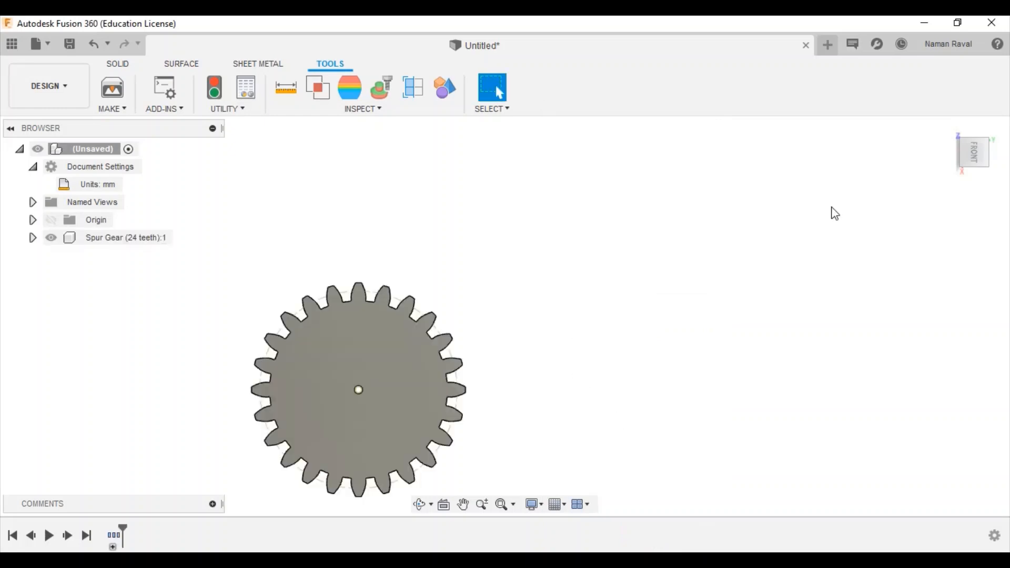
Step: Create a second, smaller spur gear with 12 teeth by running the SpurGear sample script again
click(950, 128)
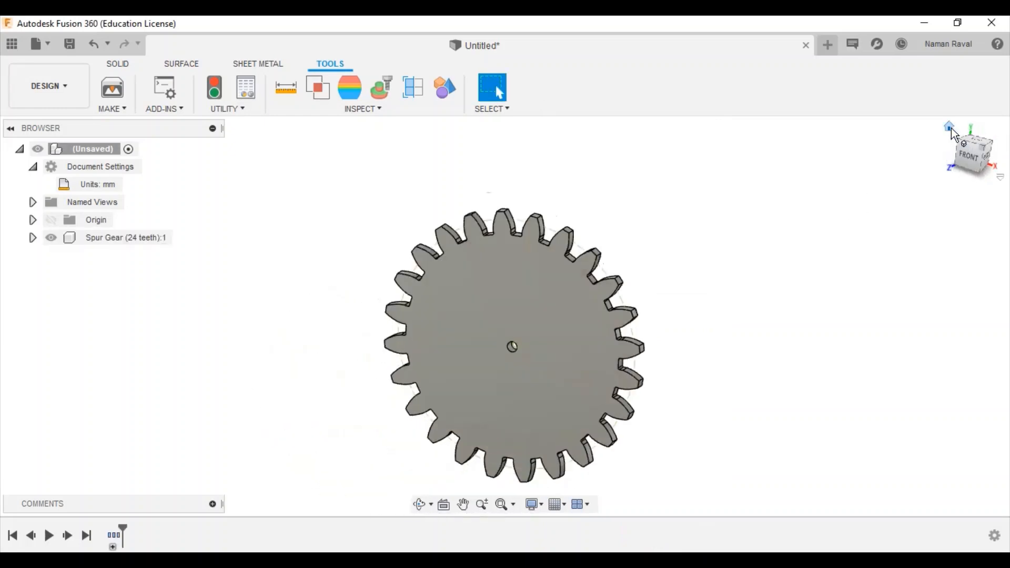
click(966, 160)
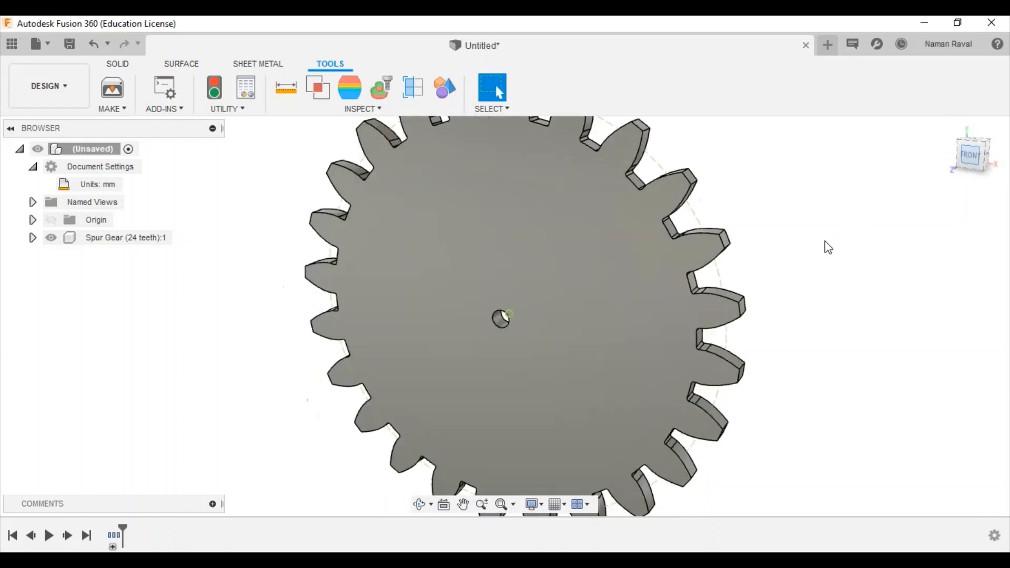
scroll(215, 363, down, 3)
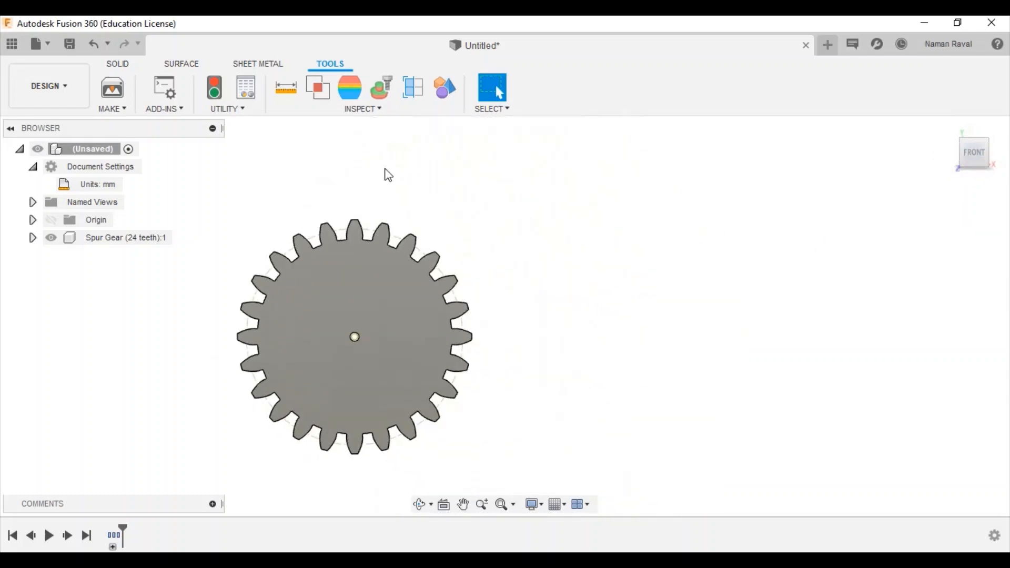
click(164, 111)
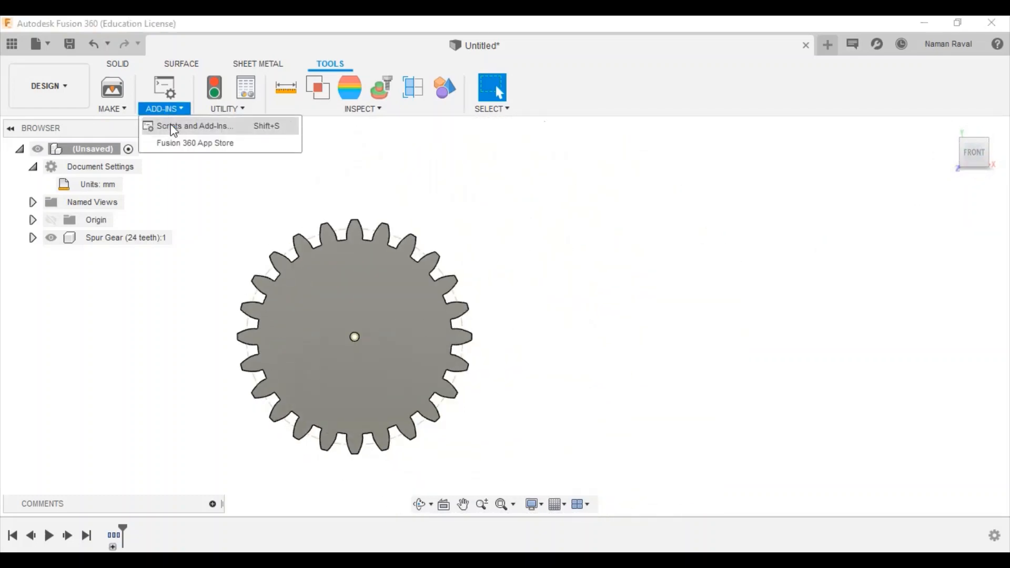
click(158, 126)
click(188, 112)
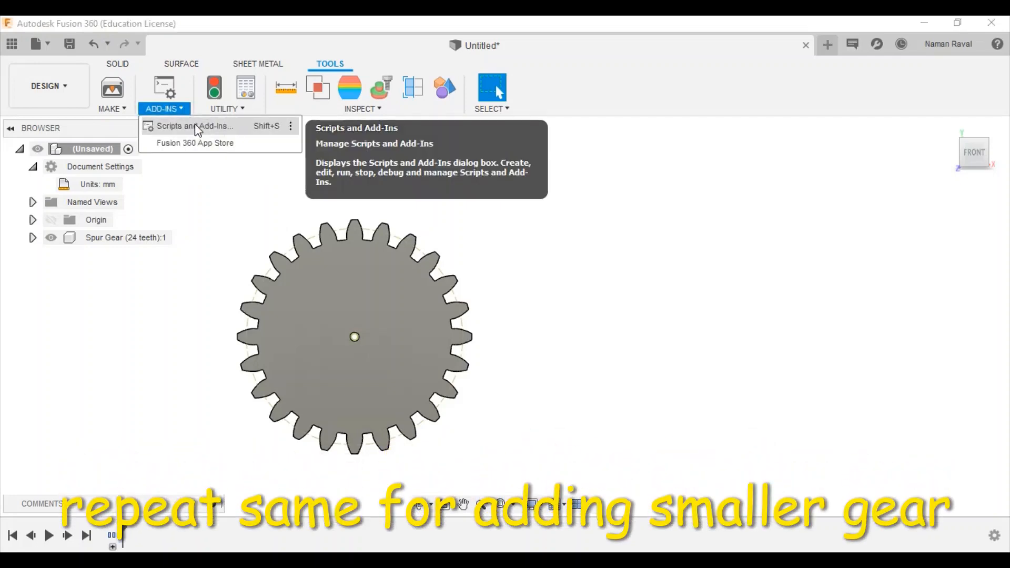
click(194, 124)
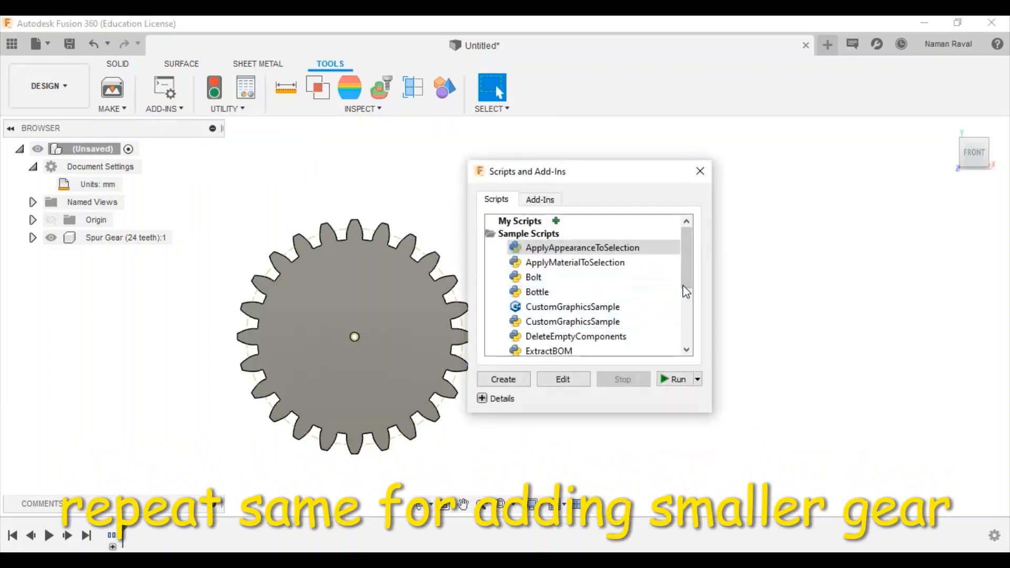
drag(684, 285, 684, 318)
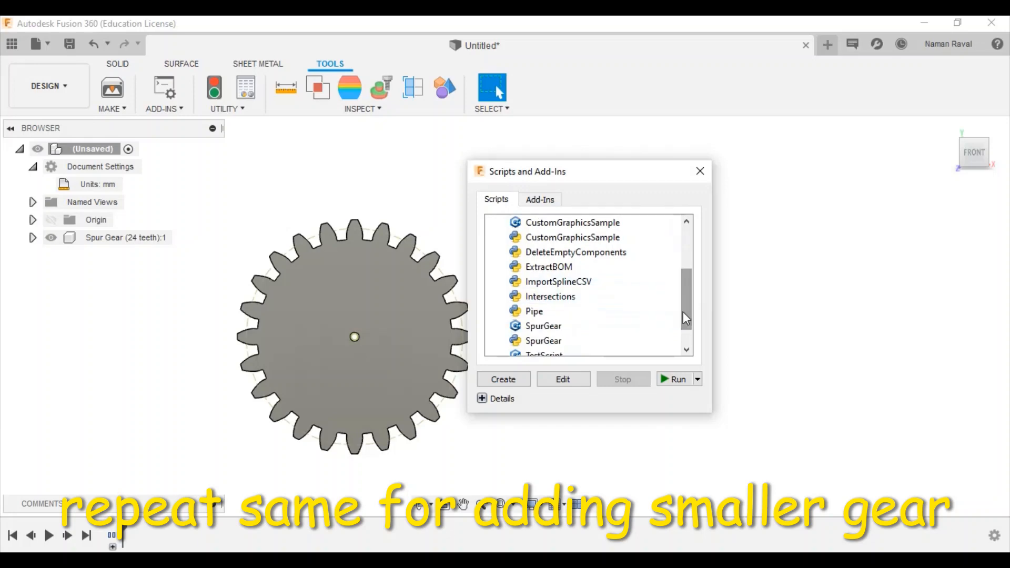
click(554, 329)
click(680, 385)
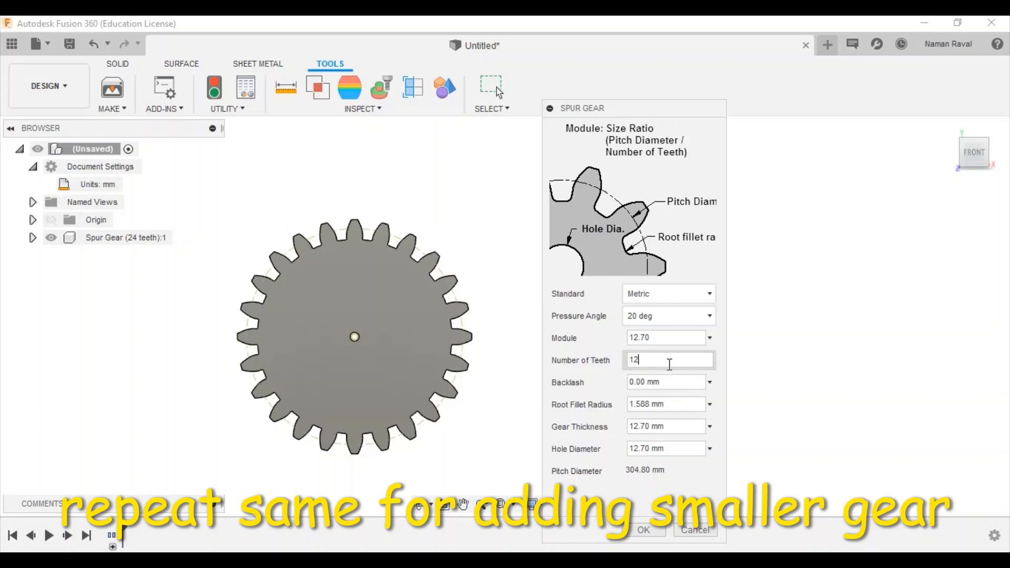
click(652, 527)
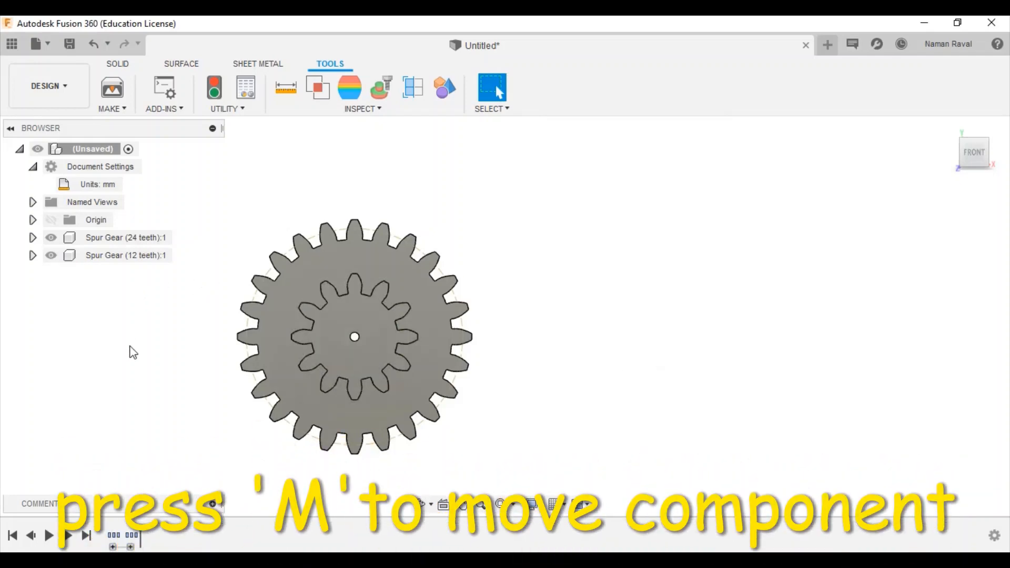
Step: Move the 12-tooth spur gear component 225 mm along X so it sits beside the 24-tooth gear
click(119, 64)
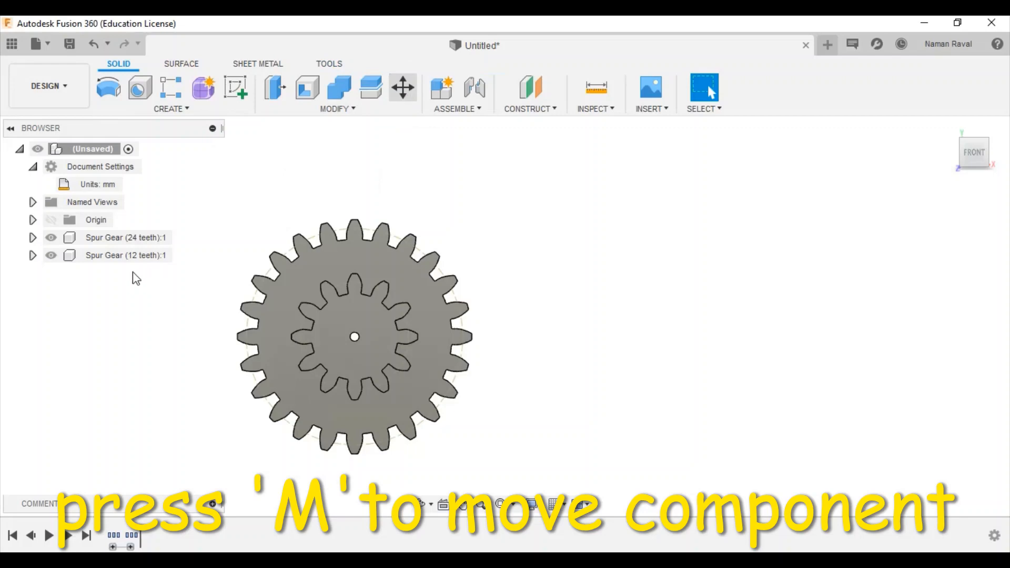
key(m)
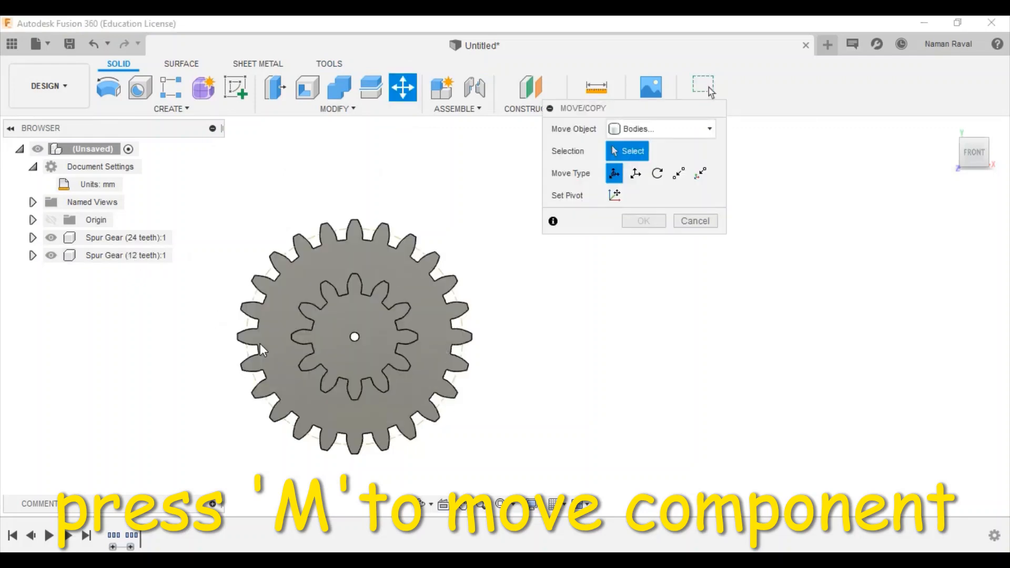
click(672, 132)
click(662, 152)
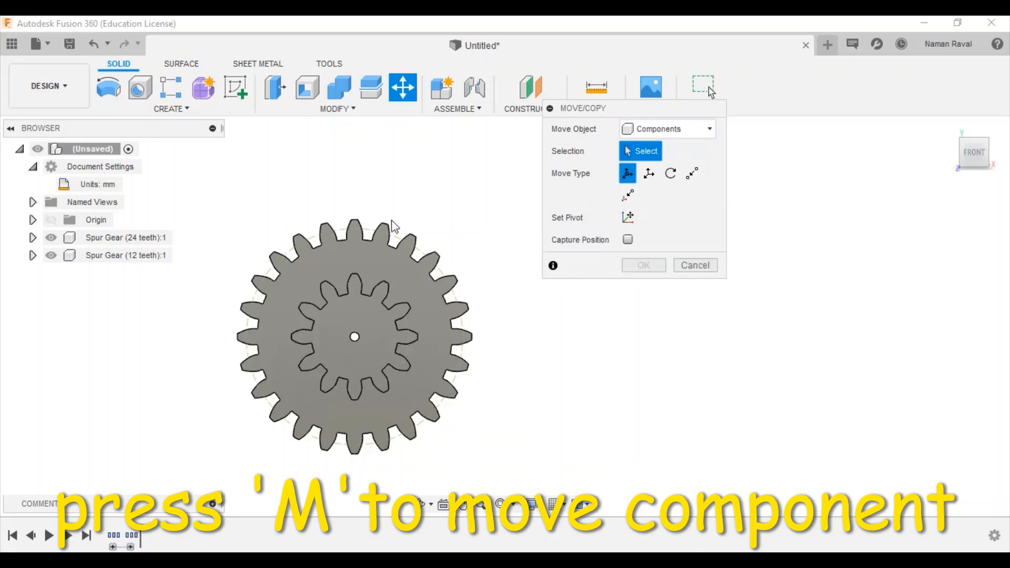
click(135, 254)
click(298, 311)
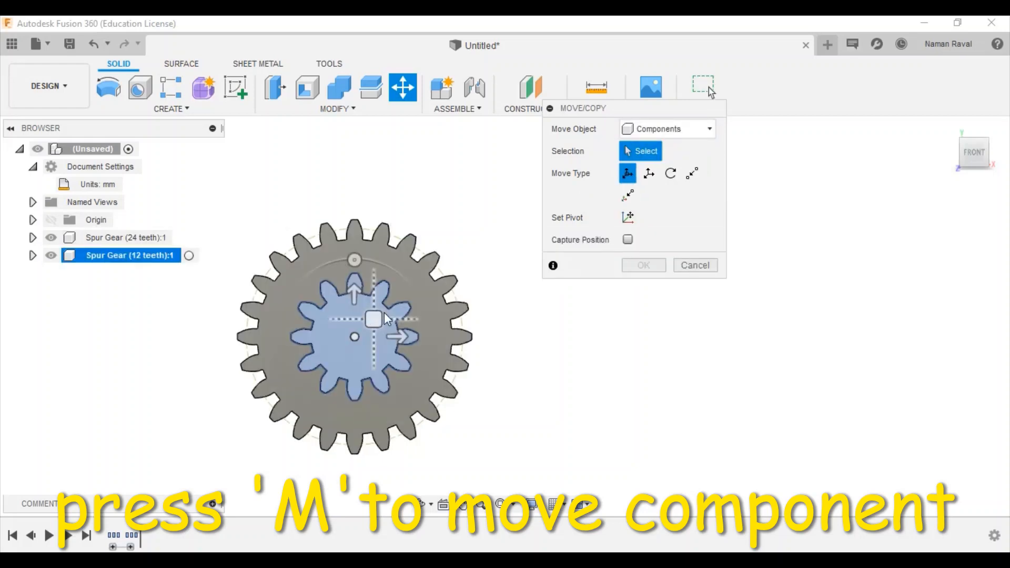
drag(397, 337, 541, 337)
drag(662, 115, 844, 141)
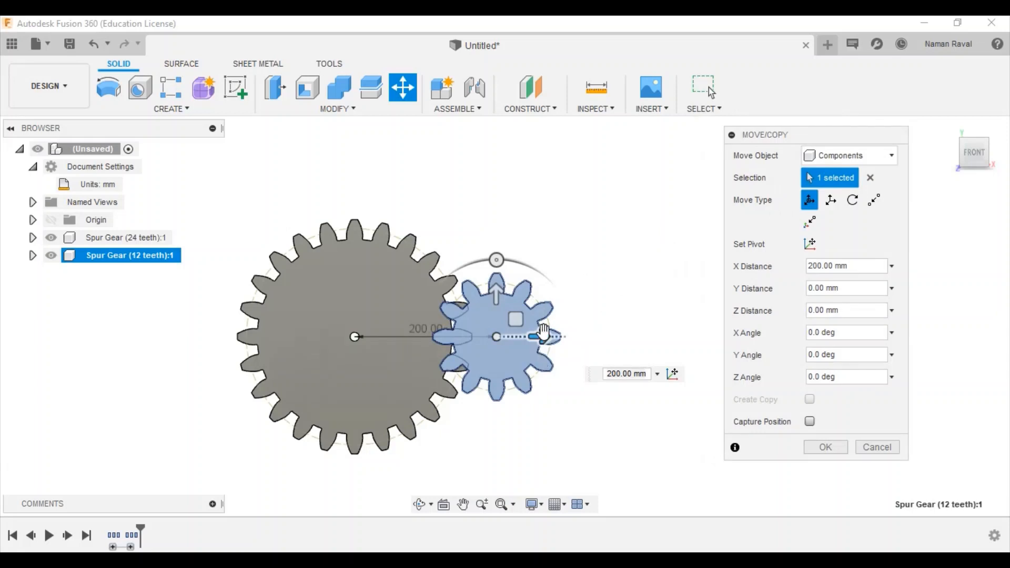
drag(543, 335, 566, 337)
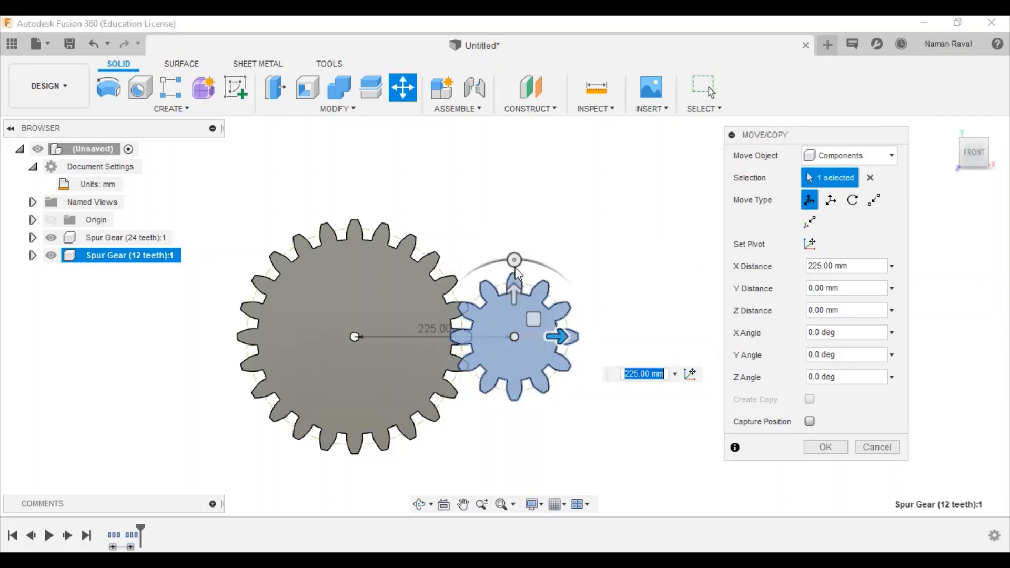
Step: Shift the 12-tooth gear a further 25 mm along X, away from the 24-tooth gear
drag(514, 261, 494, 261)
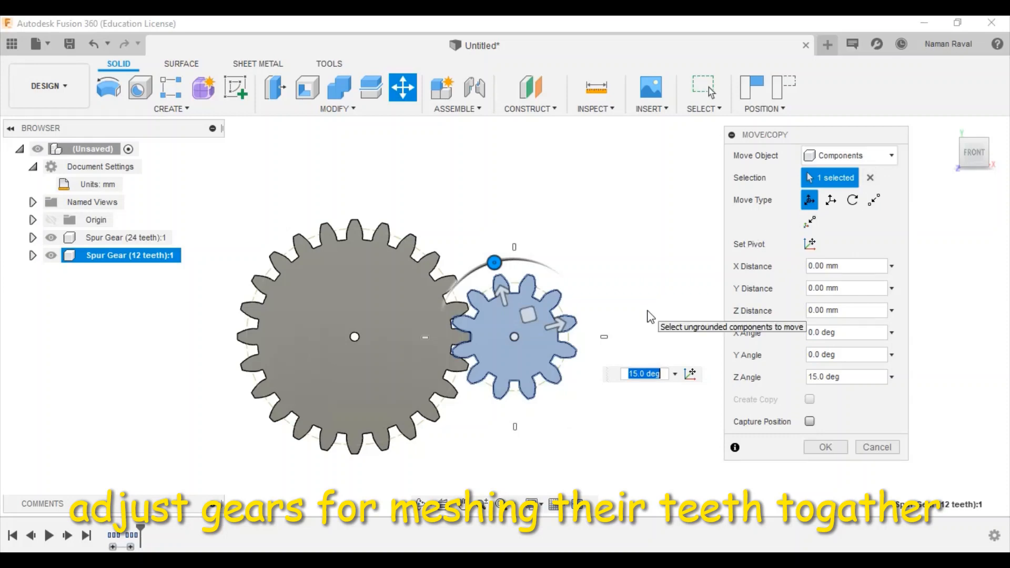
drag(495, 263, 514, 260)
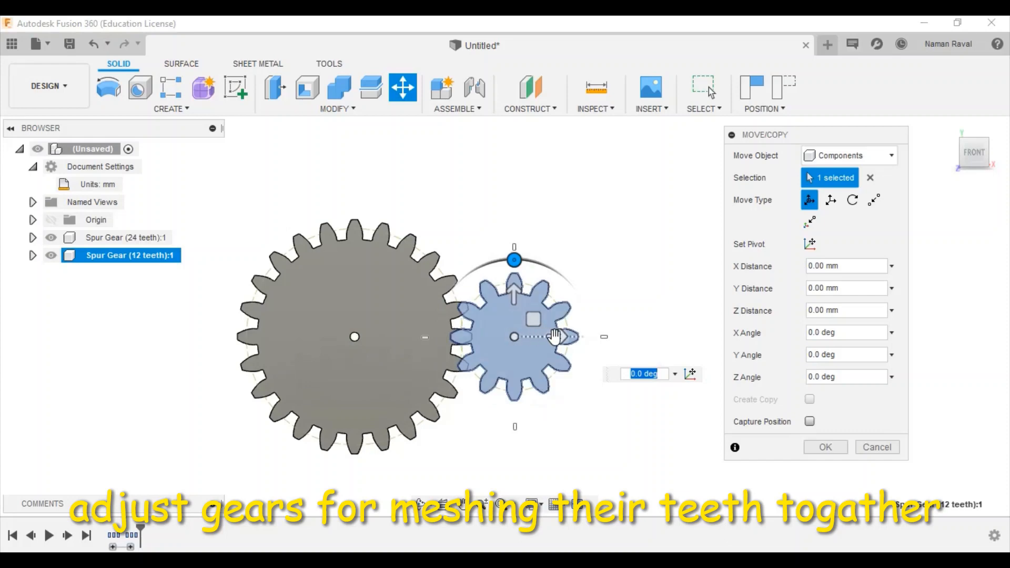
drag(555, 336, 566, 338)
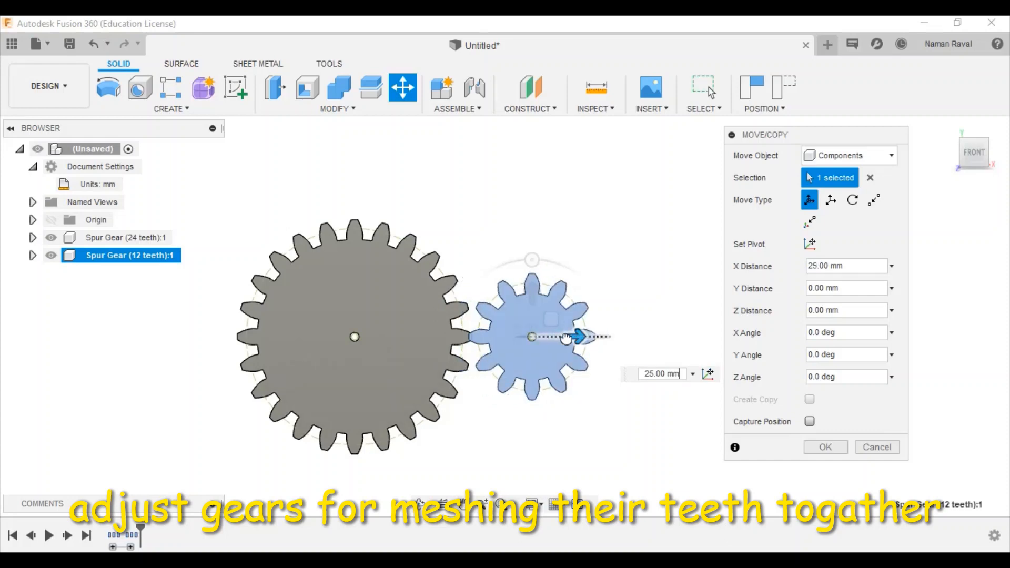
Step: Rotate the 12-tooth gear 15 degrees about Z to align its teeth with the larger gear's gaps, and accept the move
click(531, 259)
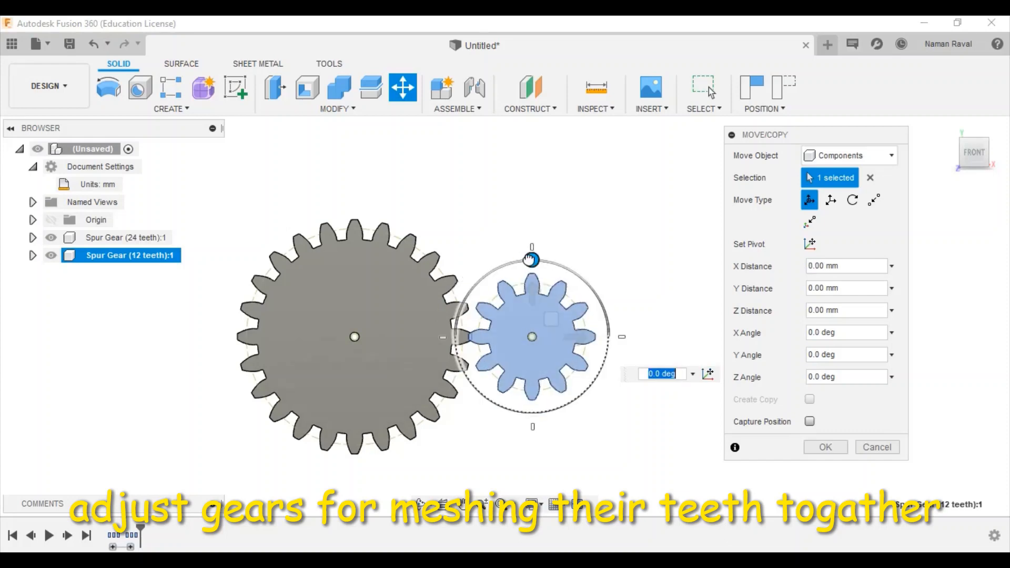
drag(531, 259, 512, 260)
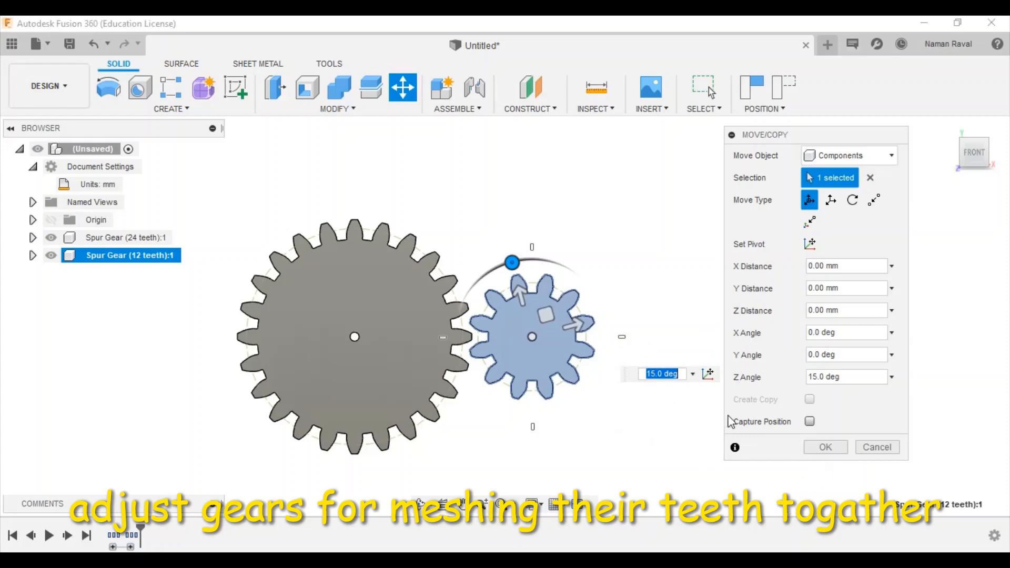
mouse_move(575, 323)
mouse_down()
mouse_move(564, 322)
mouse_move(582, 322)
mouse_up()
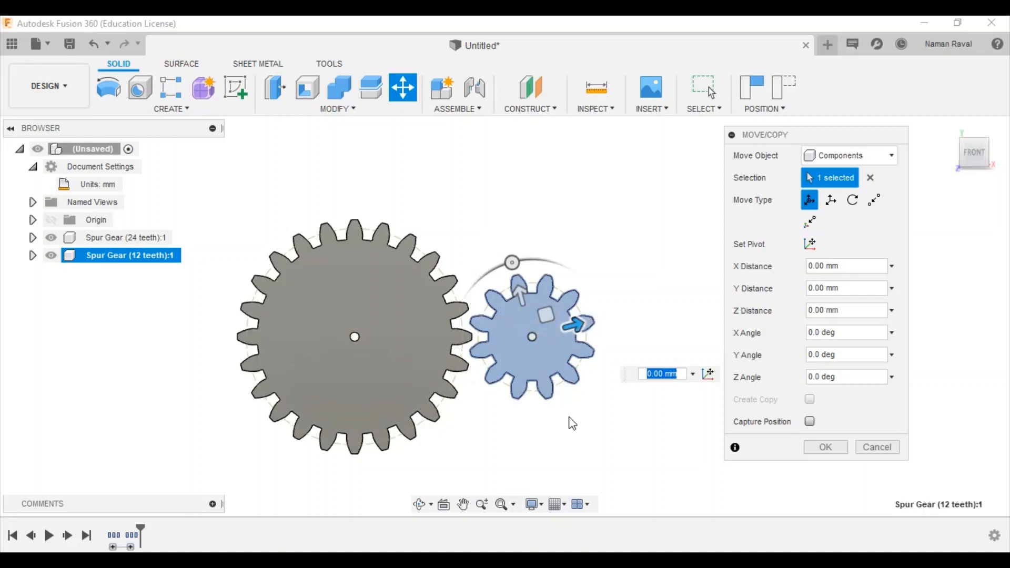
click(819, 447)
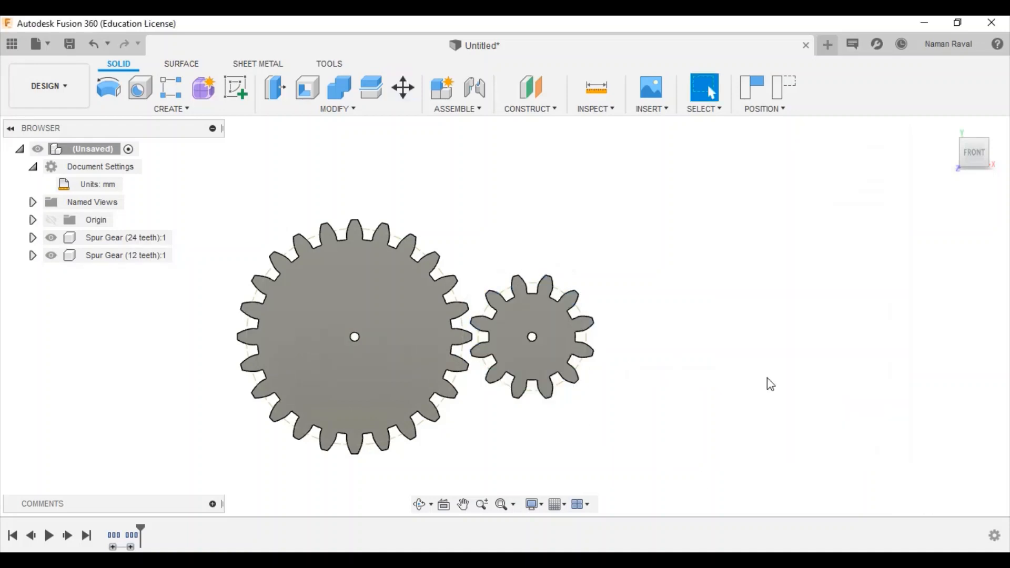
Step: Move the 24-tooth spur gear component 8 mm along X toward the 12-tooth gear
scroll(632, 435, up, 3)
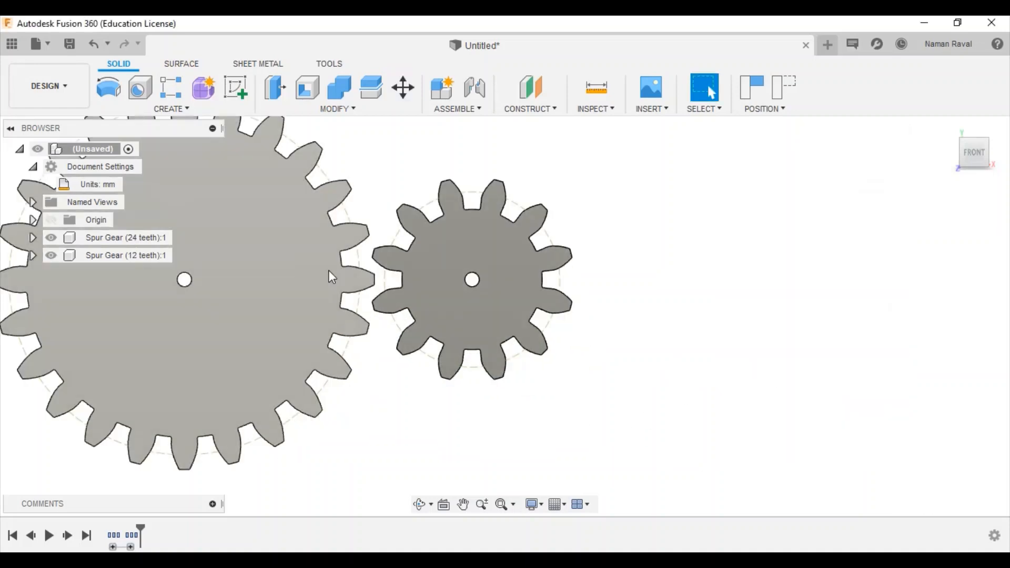
scroll(745, 375, down, 2)
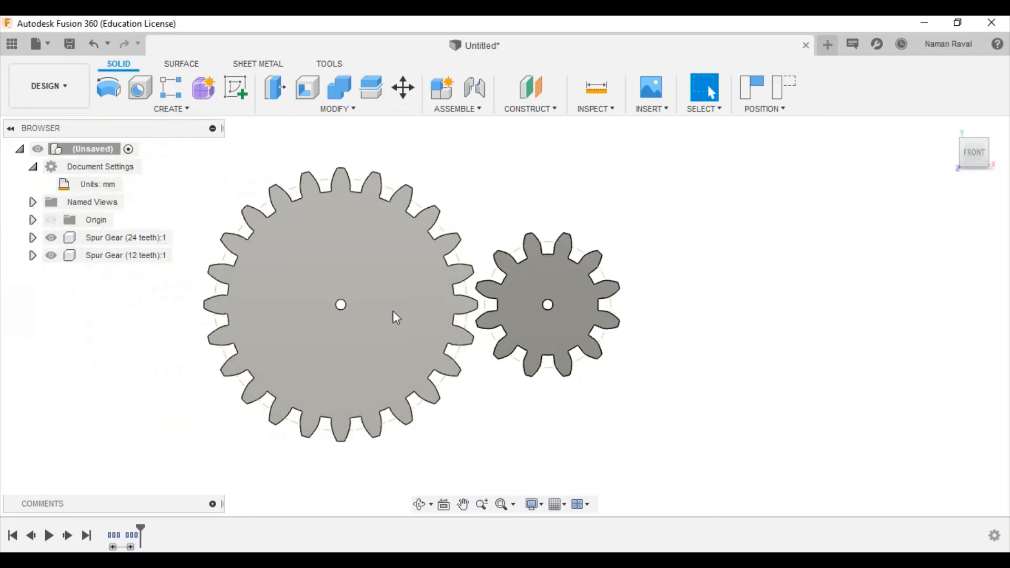
scroll(607, 158, up, 1)
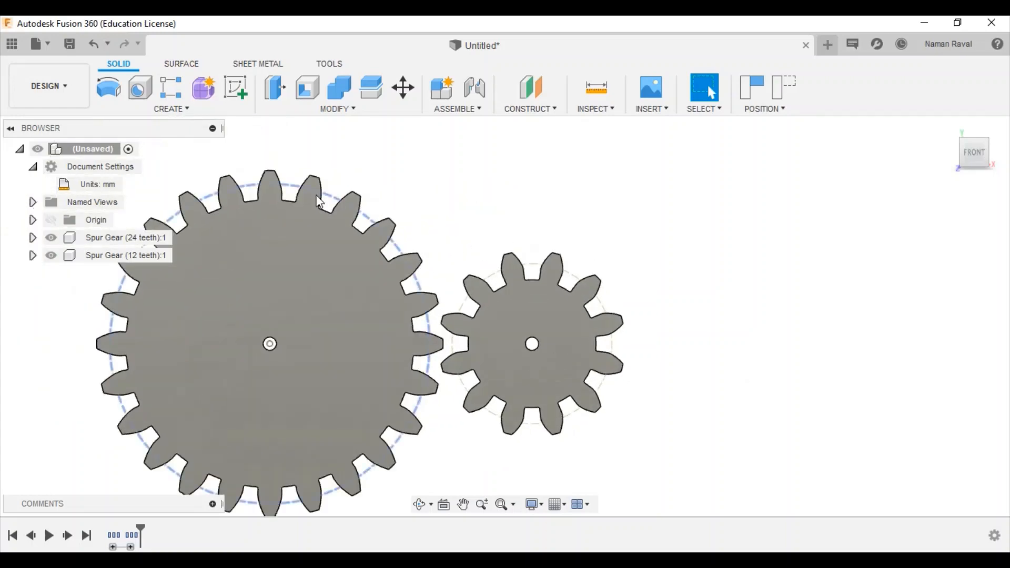
click(417, 107)
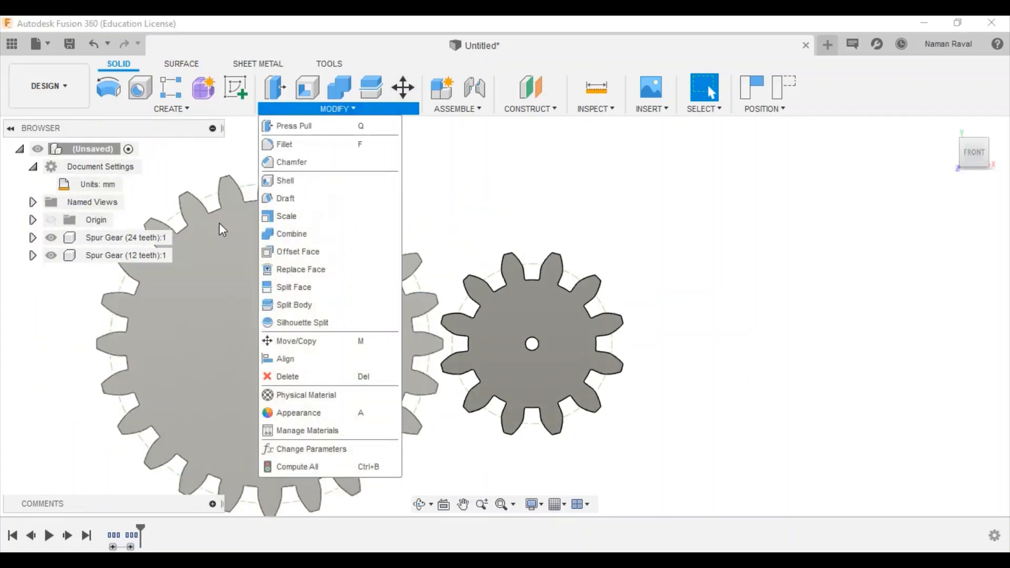
click(154, 244)
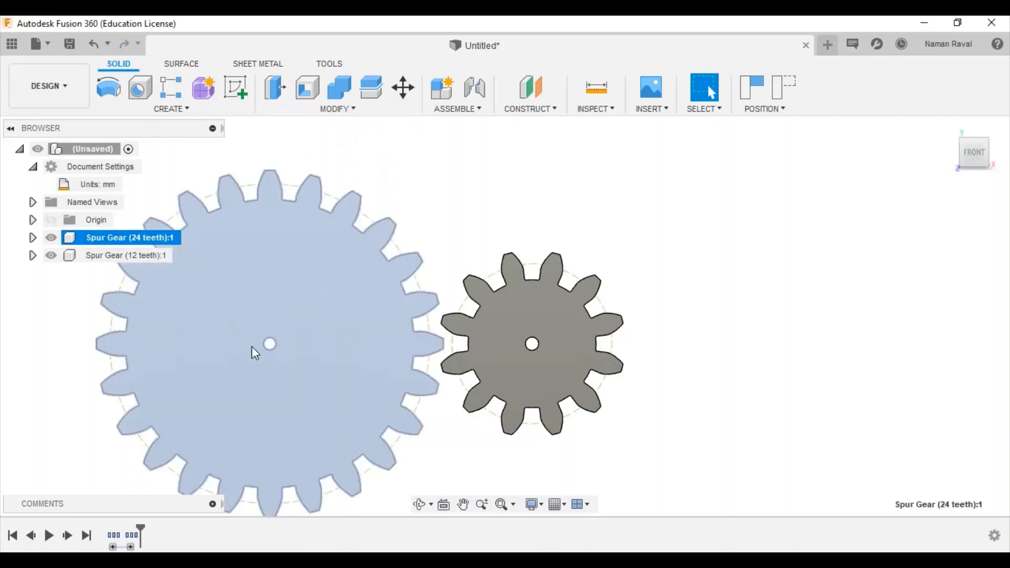
click(403, 92)
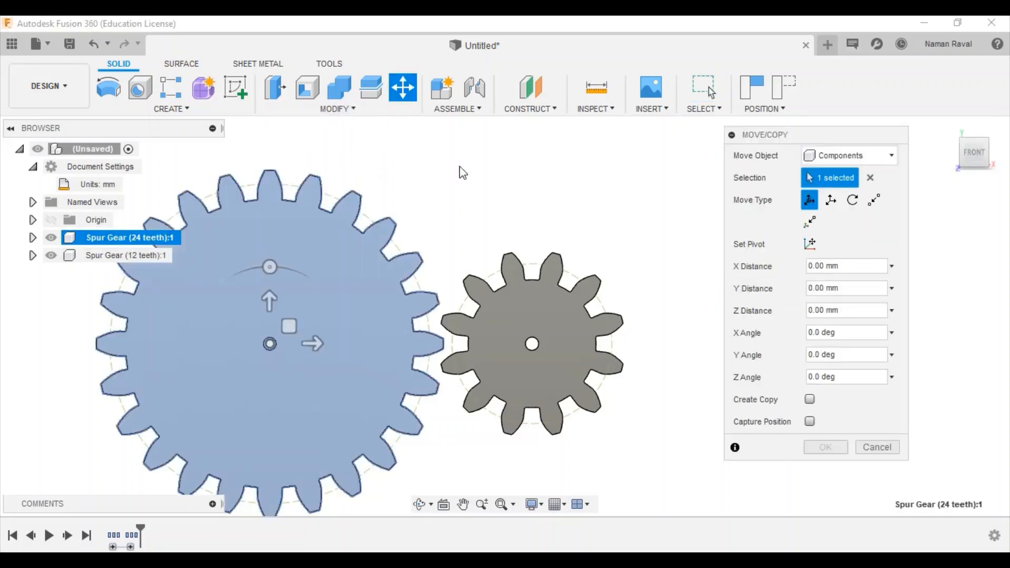
drag(317, 344, 331, 344)
key(BackSpace)
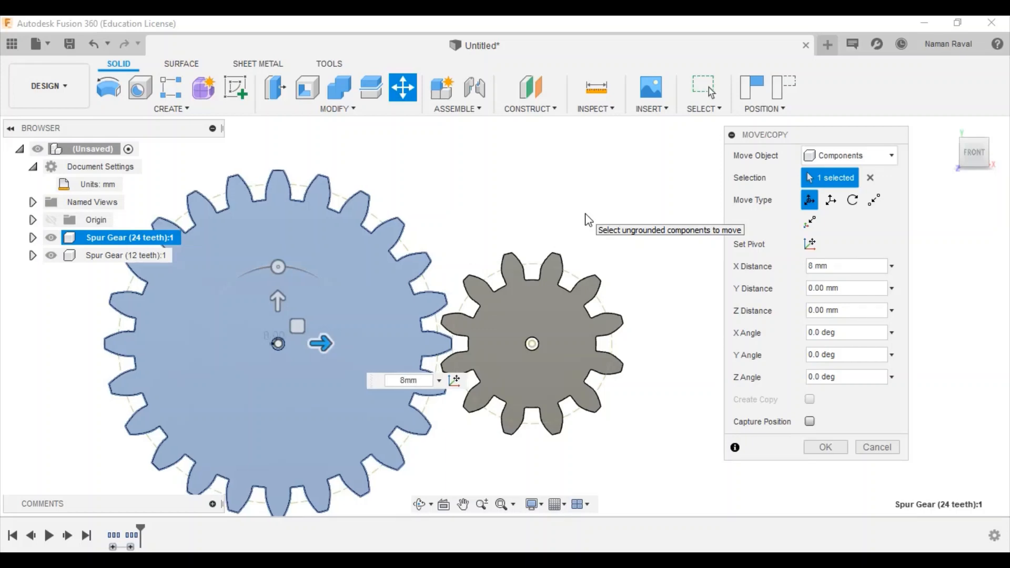
key(Return)
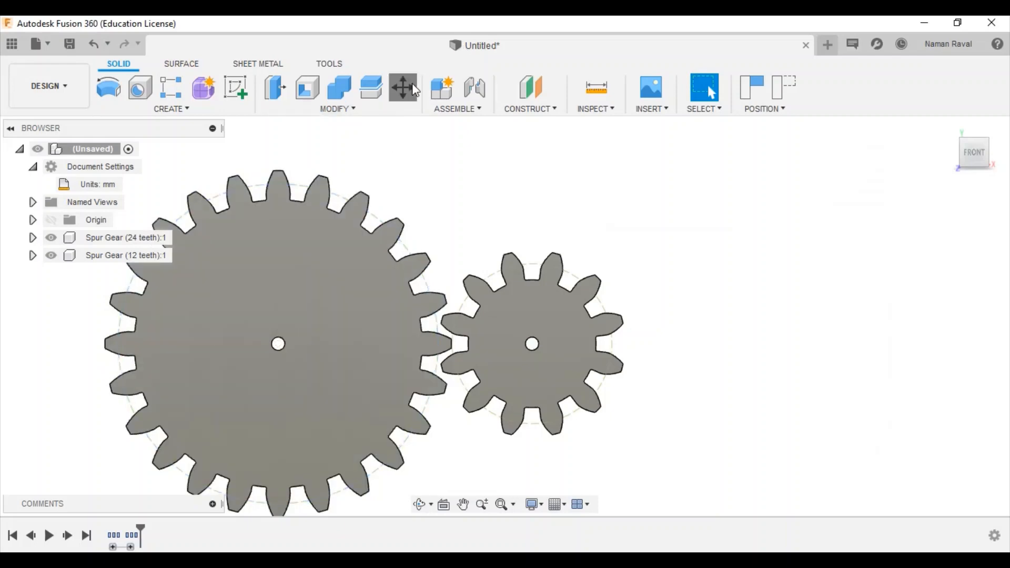
Step: Shift the 24-tooth gear another 8 mm along X to bring its teeth deeper into the smaller gear's gaps
click(403, 88)
click(149, 240)
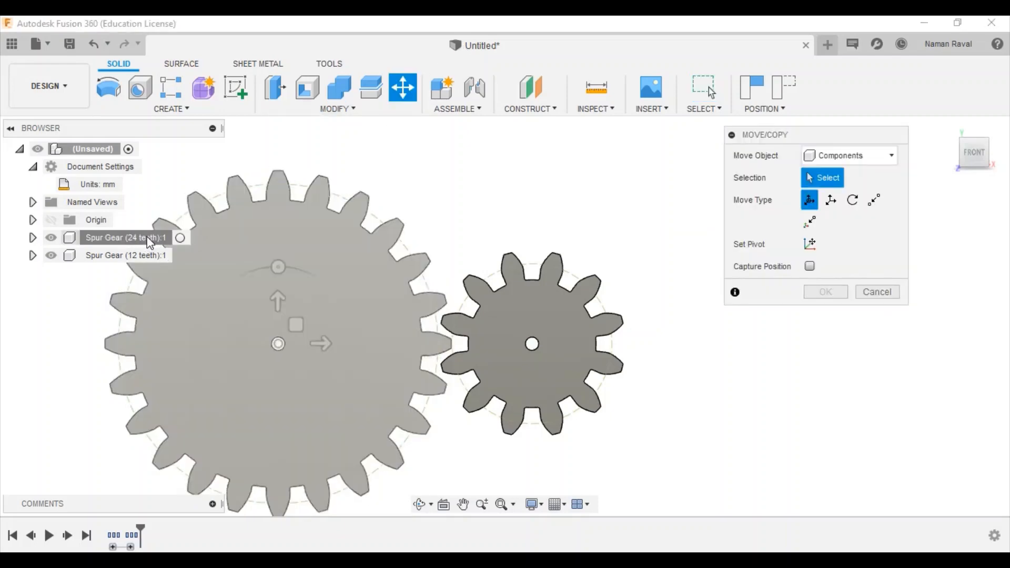
drag(323, 345, 332, 346)
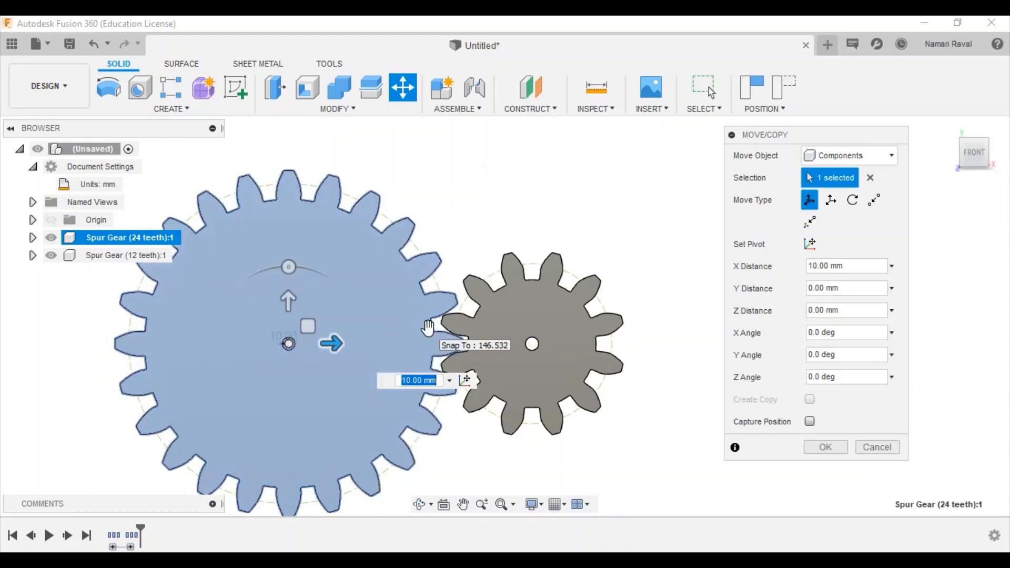
text(8)
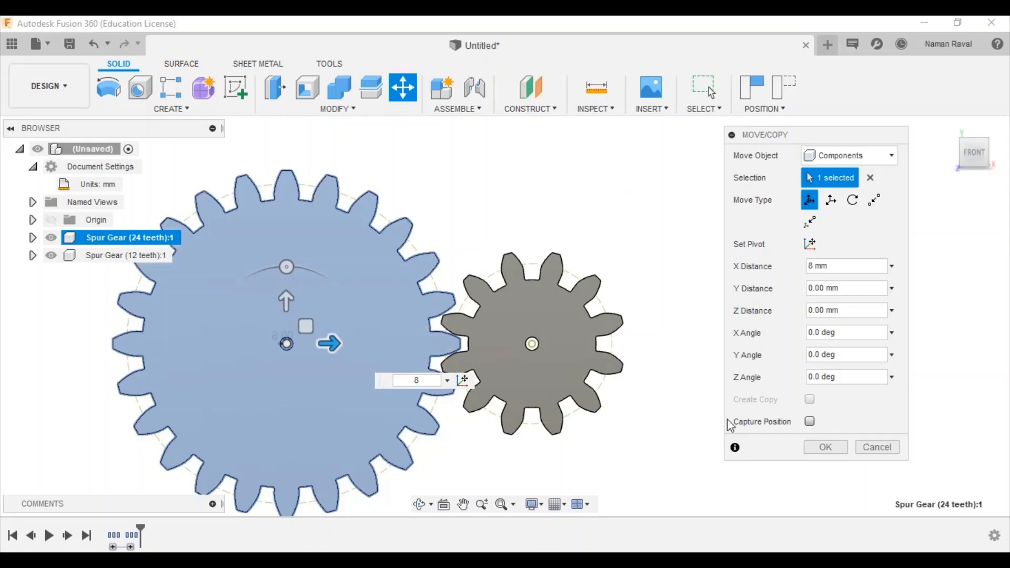
click(815, 444)
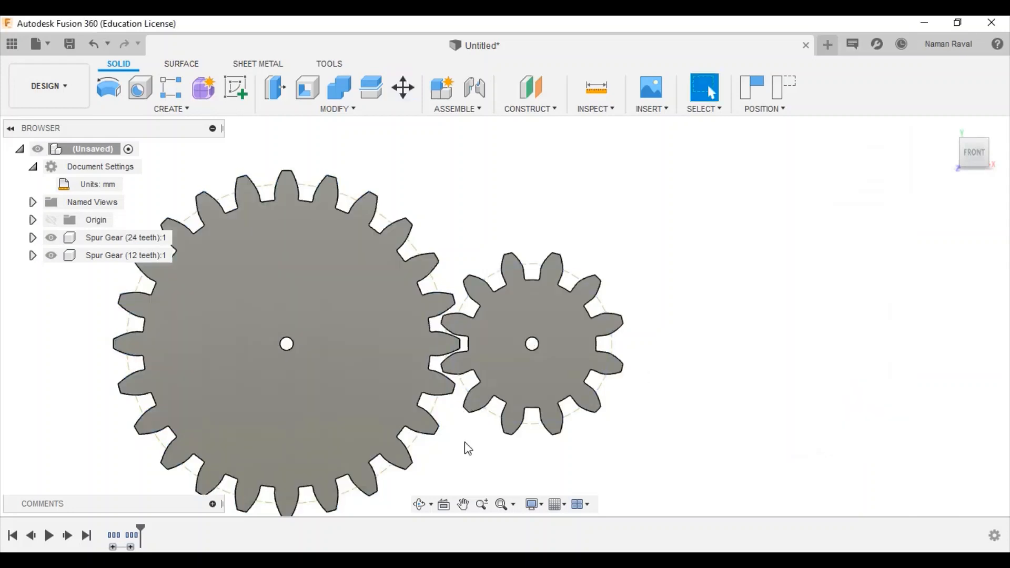
Step: Examine the contact area between the two gears up close and from a slight angle to check the tooth mesh
scroll(476, 458, up, 2)
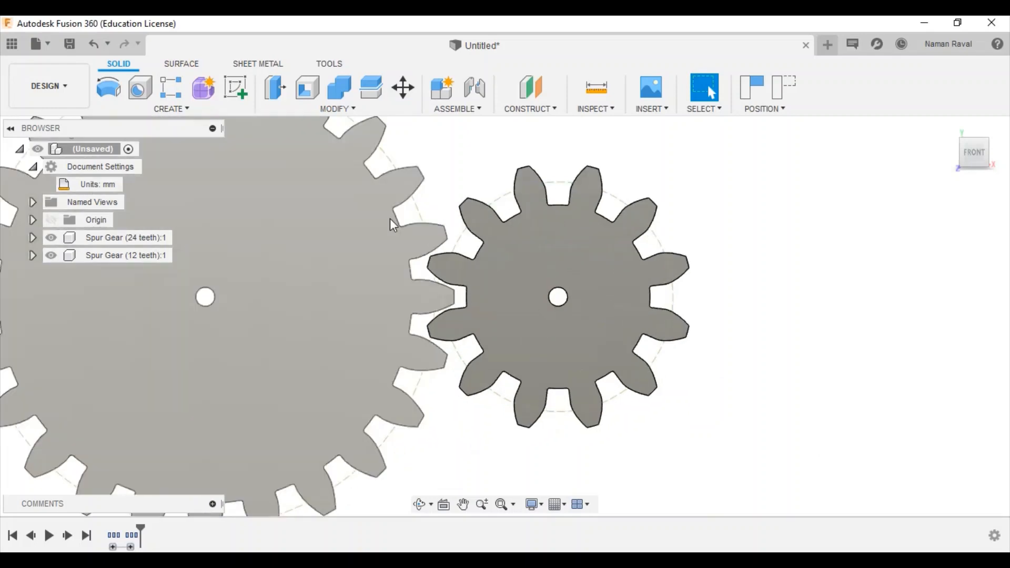
scroll(424, 194, up, 2)
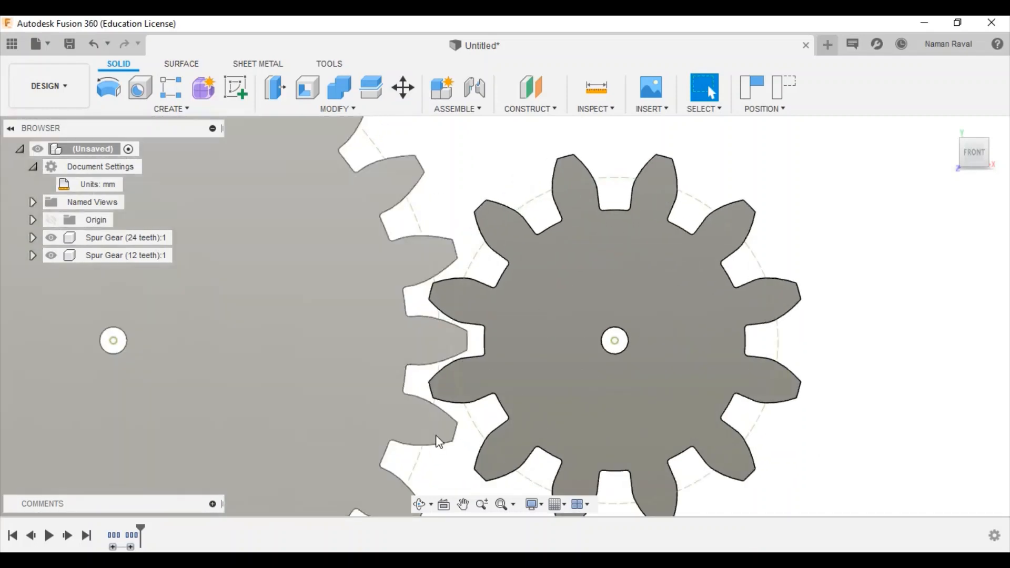
scroll(439, 468, up, 1)
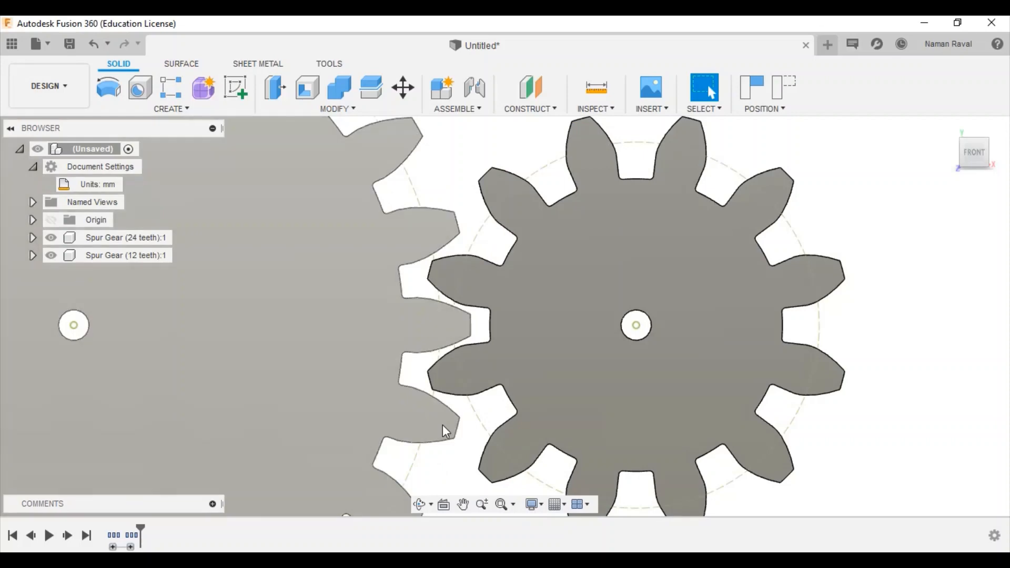
scroll(994, 256, down, 1)
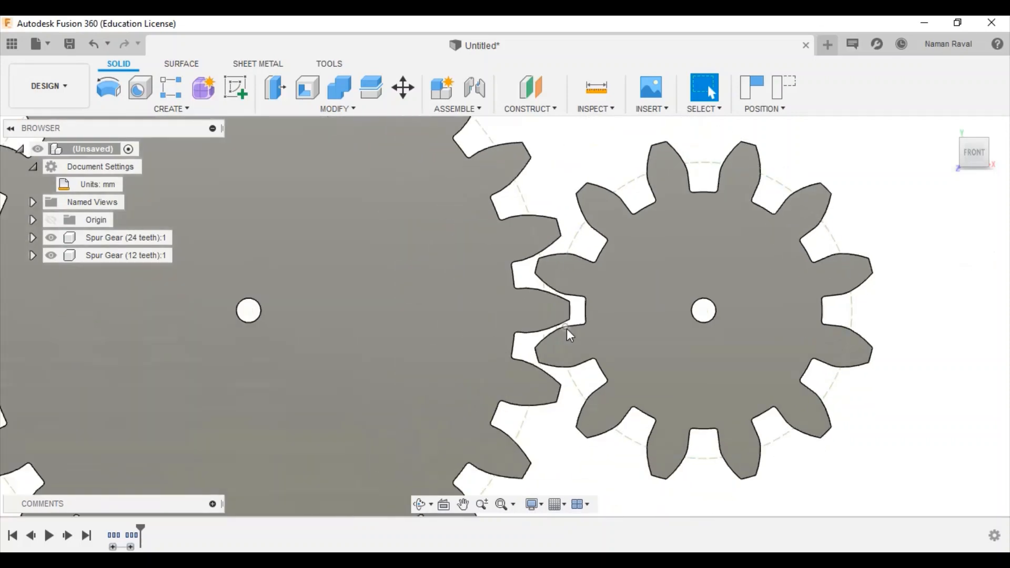
scroll(550, 148, down, 2)
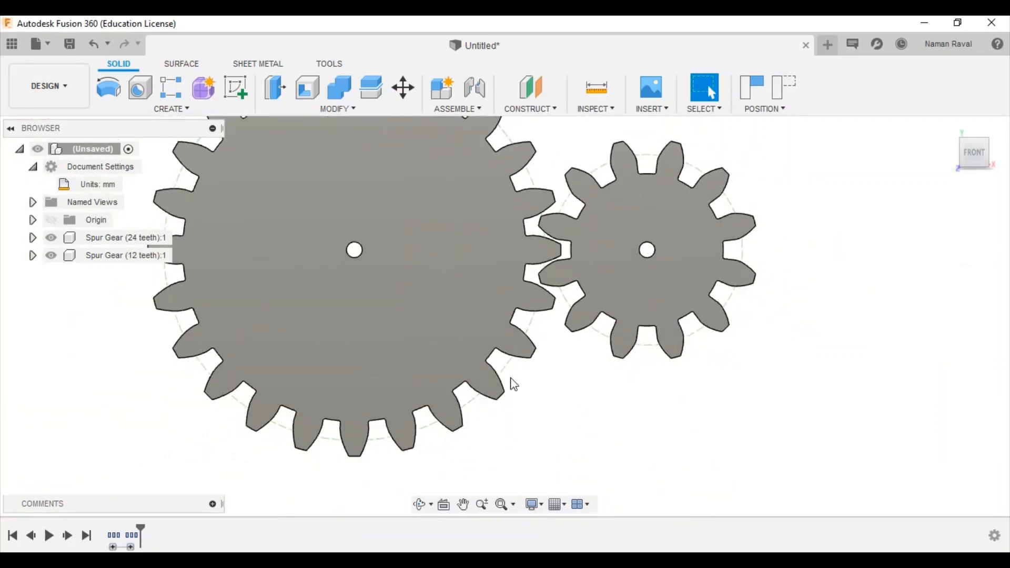
scroll(570, 446, down, 1)
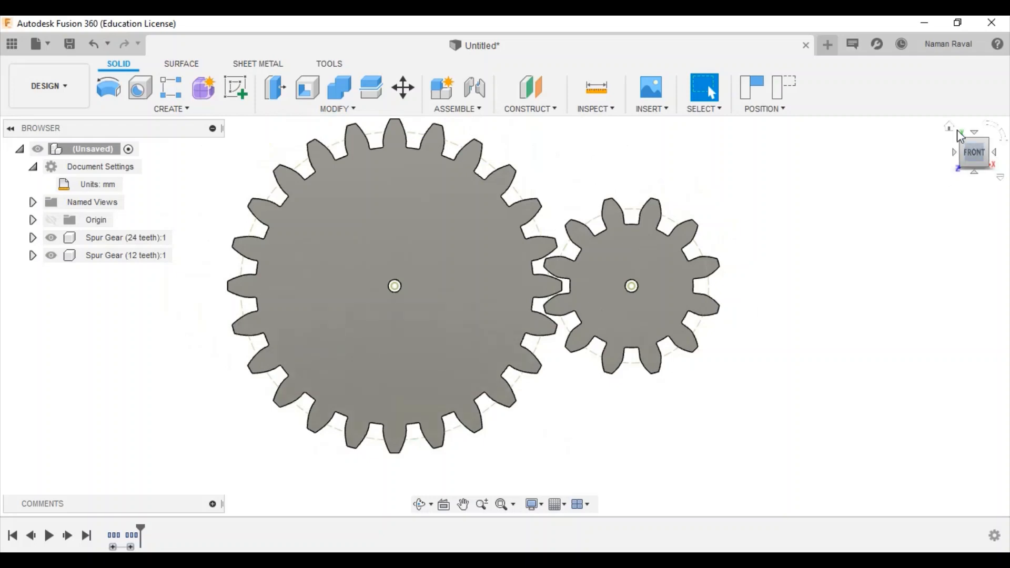
drag(964, 150, 948, 156)
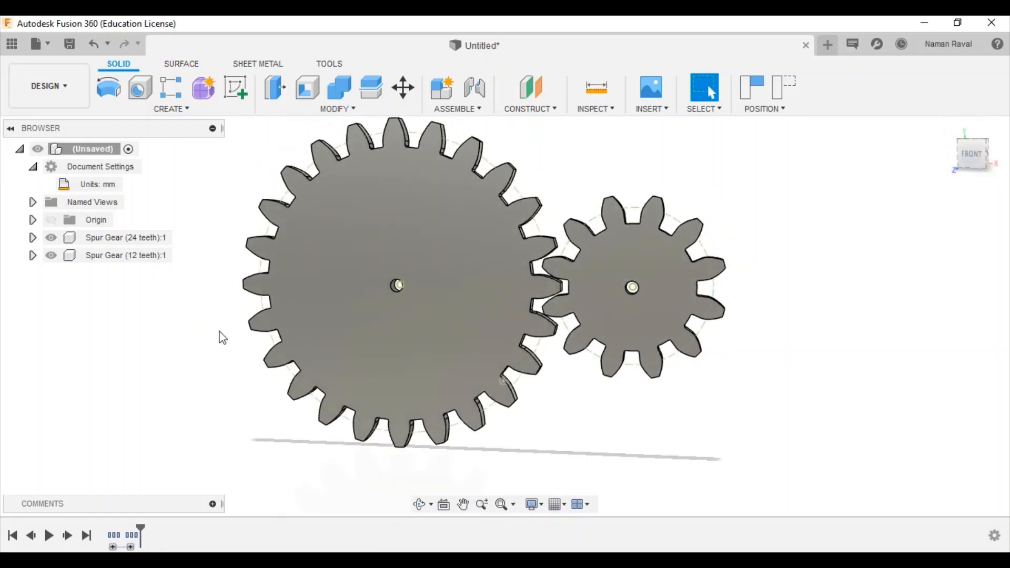
Step: Restore the front view and start a sketch on the XY origin plane, capturing the moved gears' current positions
click(235, 87)
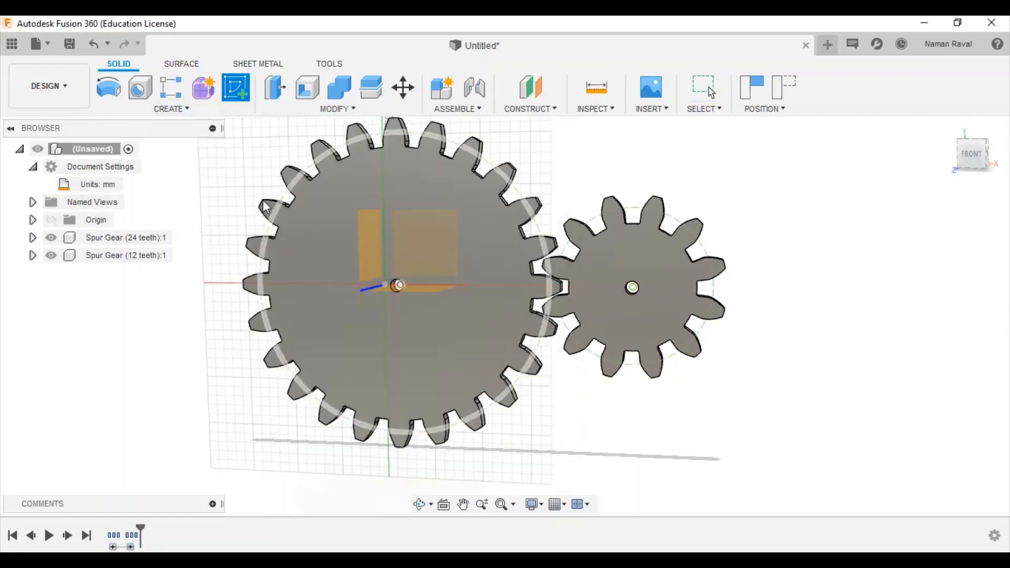
click(32, 202)
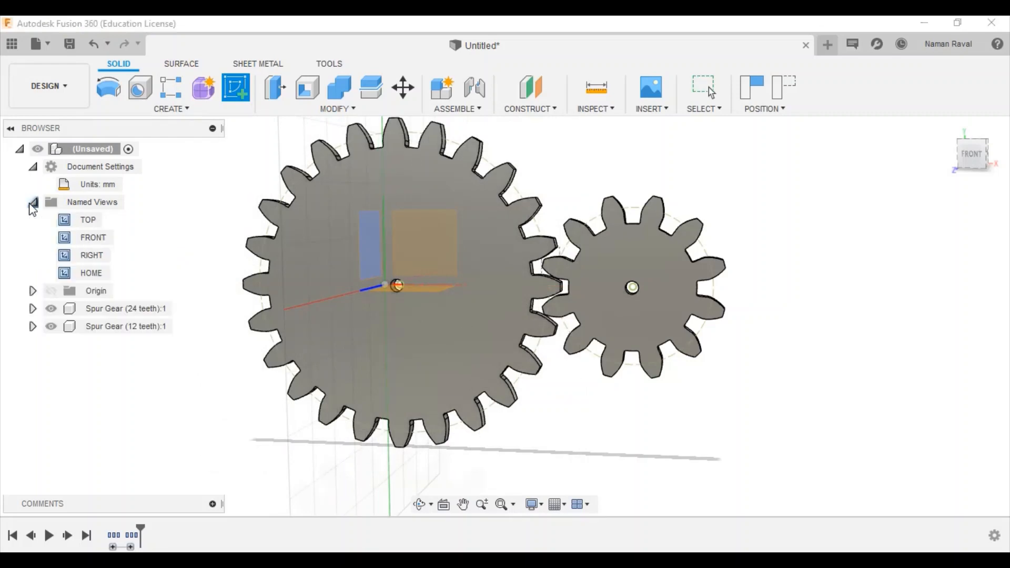
double_click(93, 238)
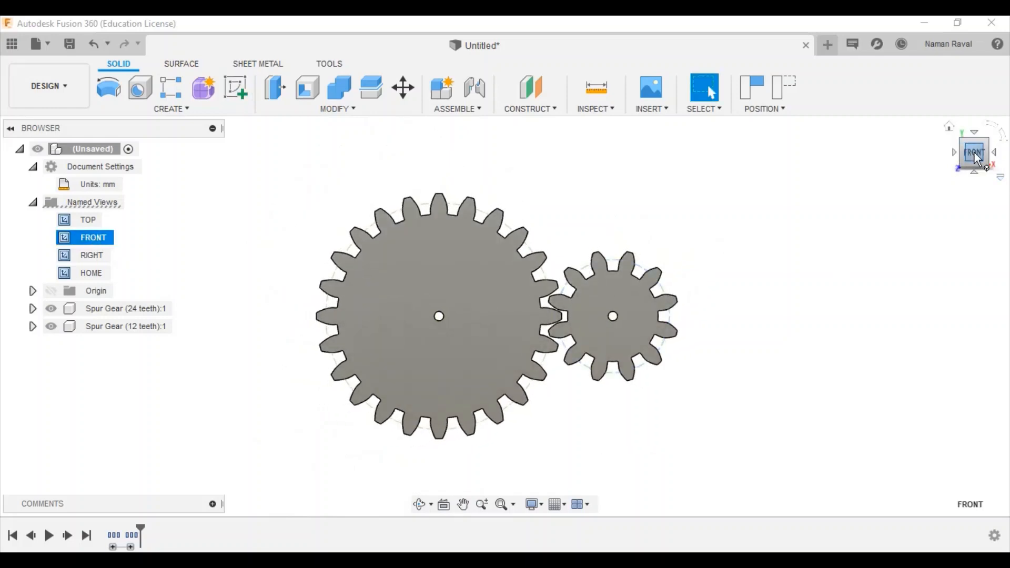
click(237, 92)
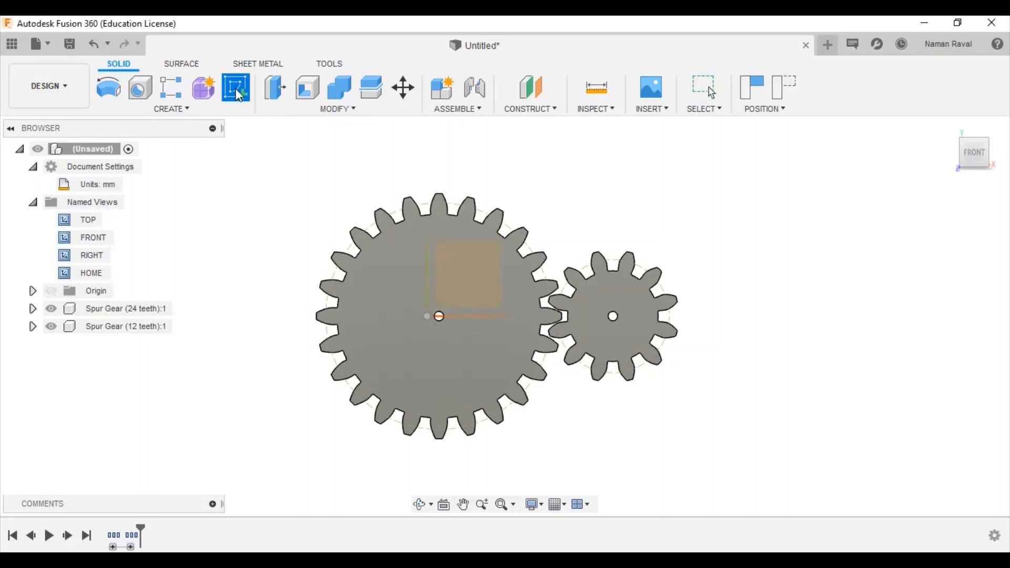
click(478, 261)
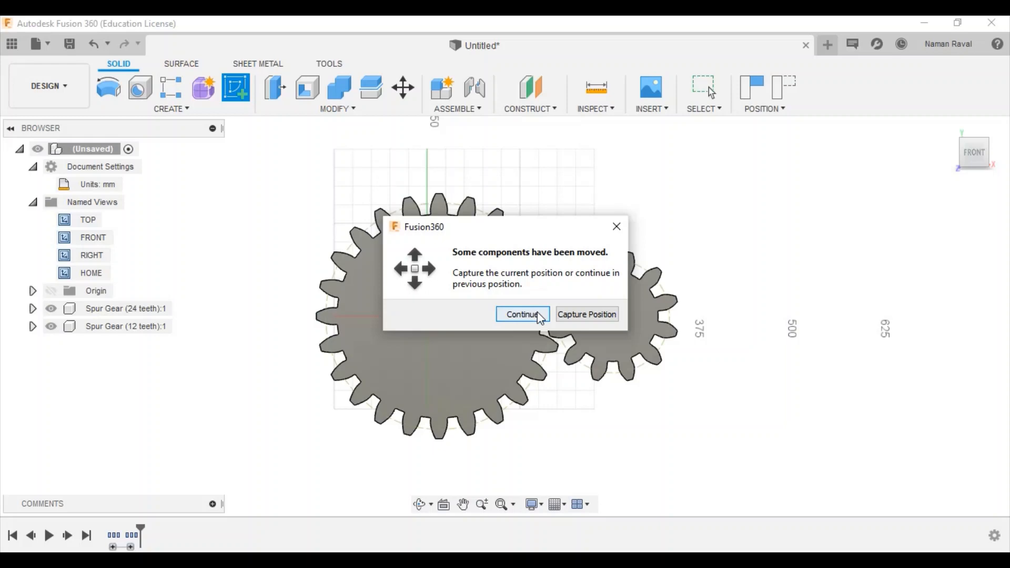
click(569, 315)
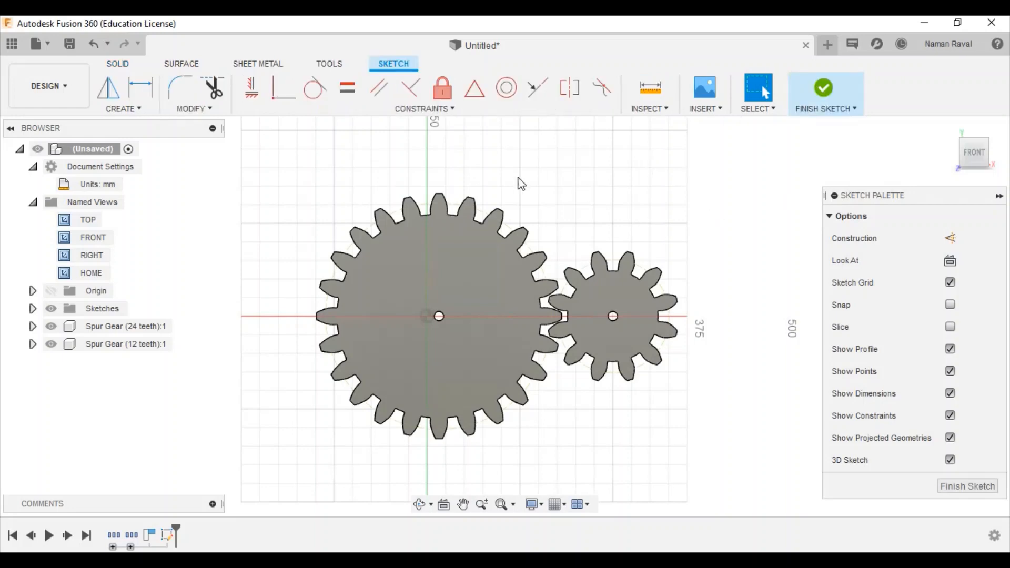
mouse_move(869, 199)
mouse_down()
mouse_move(858, 153)
mouse_move(820, 146)
mouse_up()
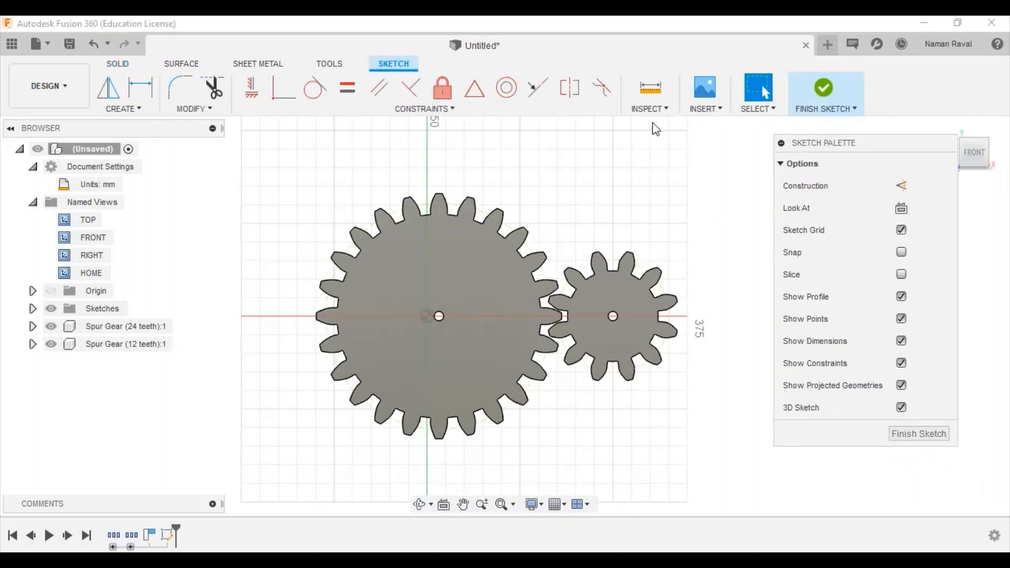
Step: Project both gear bodies into the sketch using the body selection filter, and hide the two spur gear components
key(p)
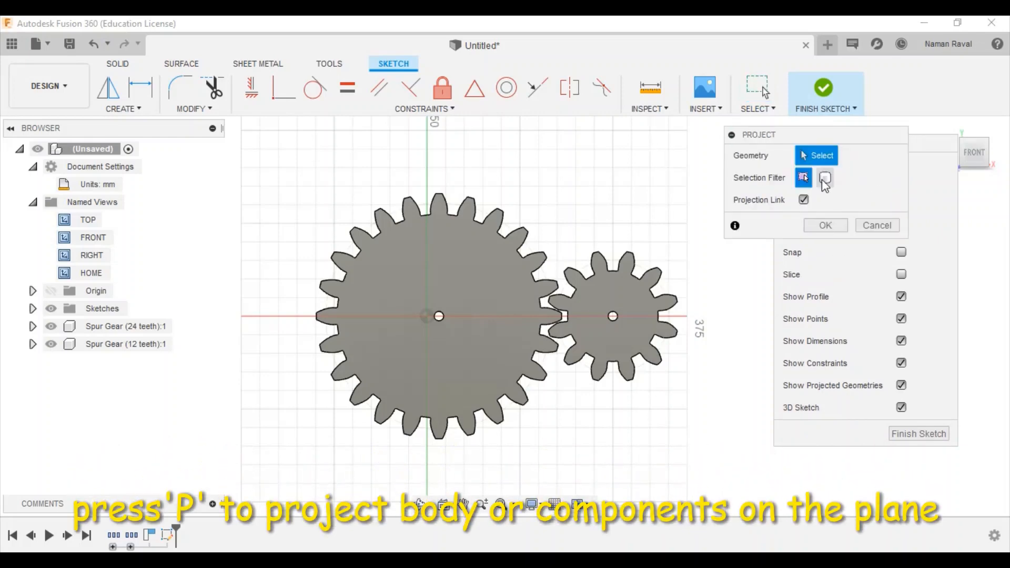
click(822, 180)
click(492, 299)
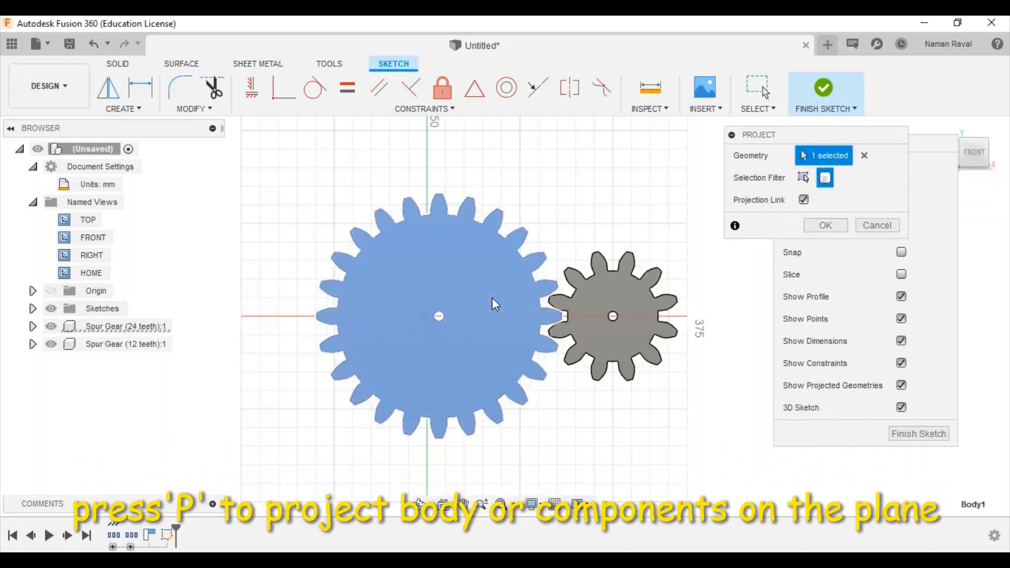
click(605, 290)
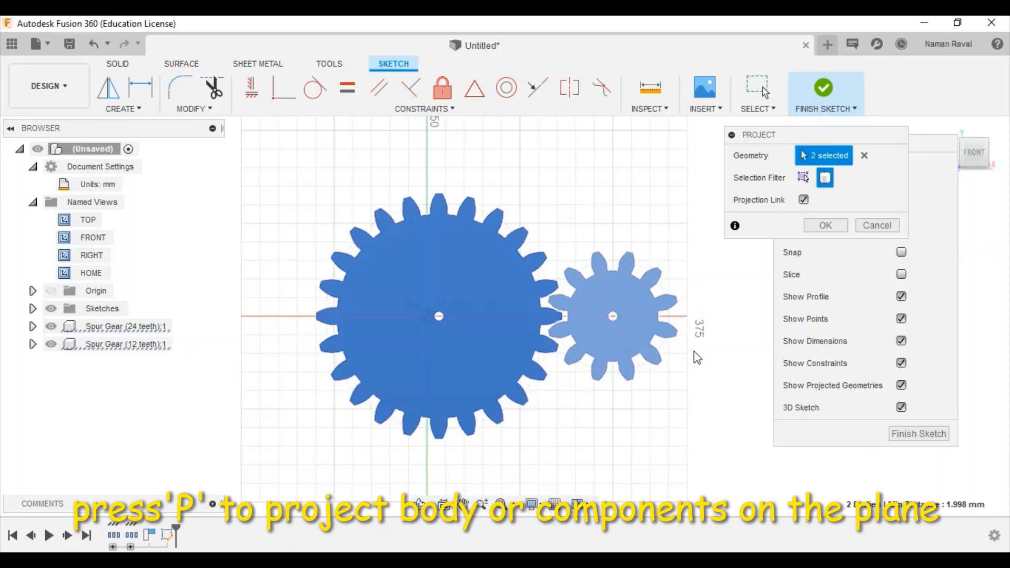
click(833, 226)
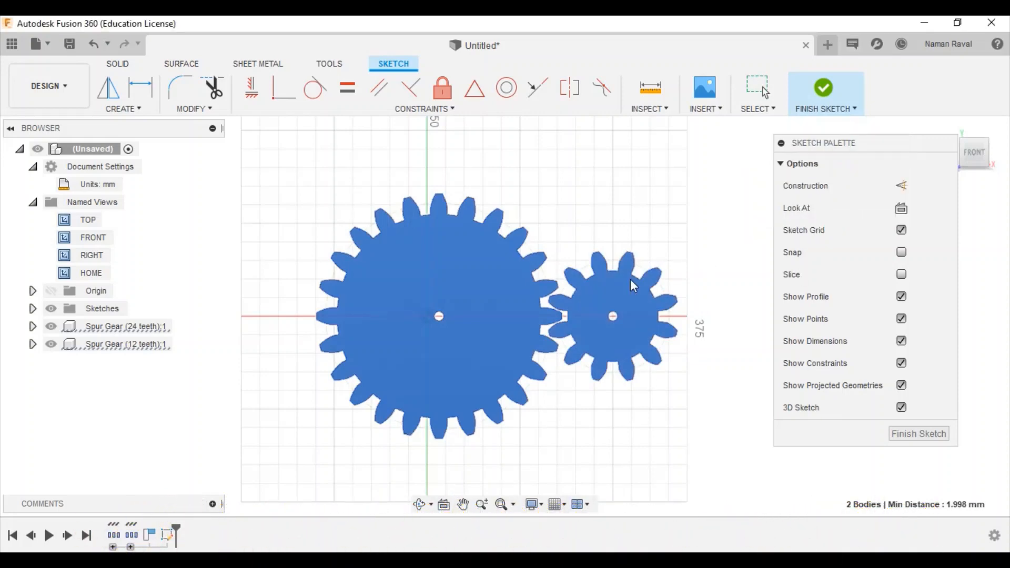
click(50, 327)
click(50, 344)
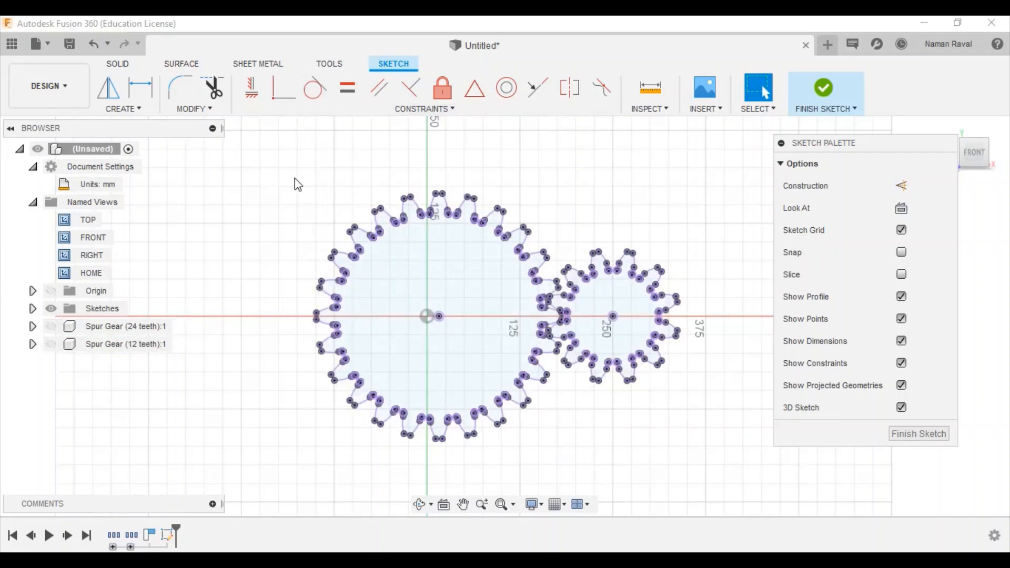
key(c)
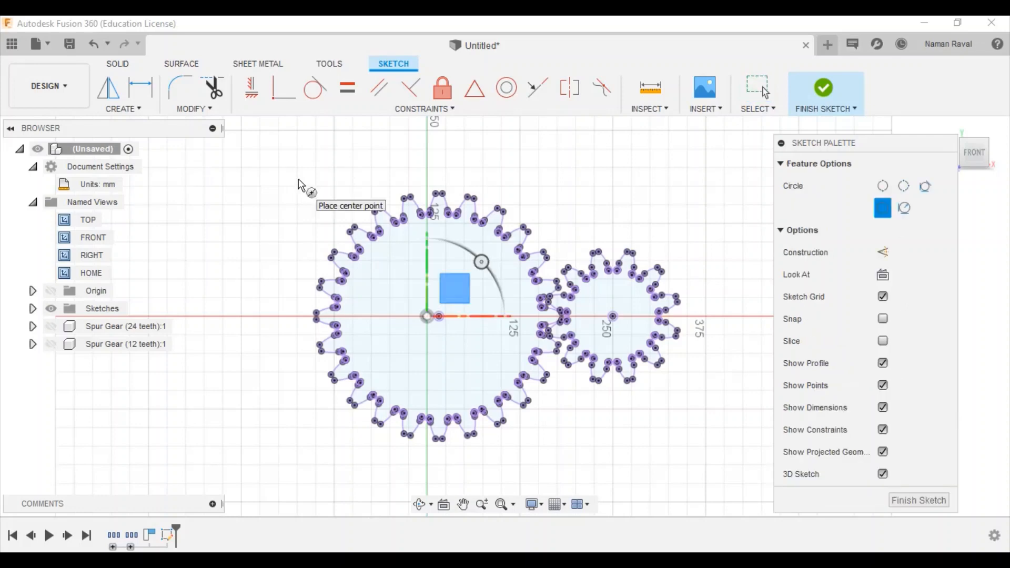
click(428, 316)
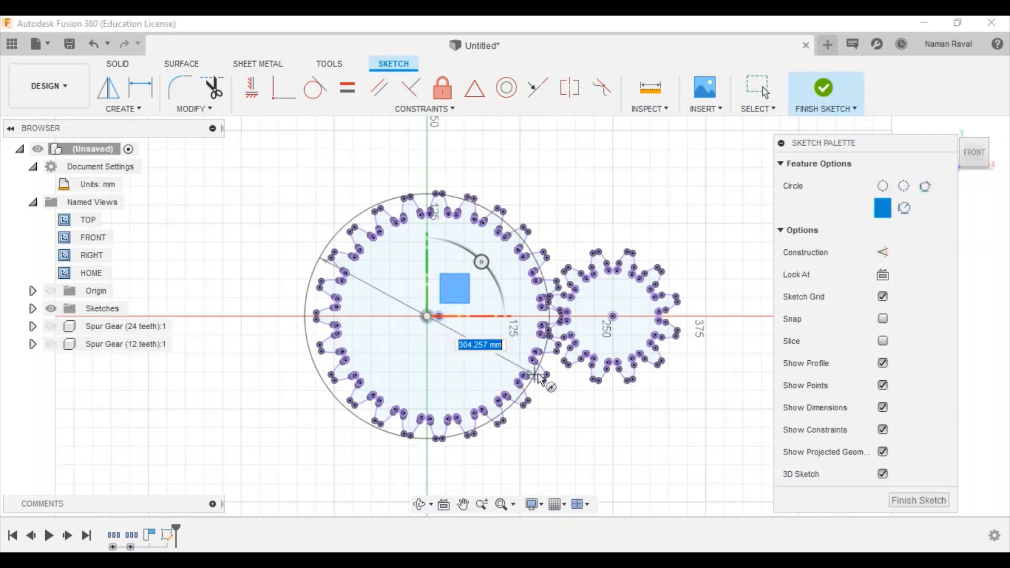
key(Escape)
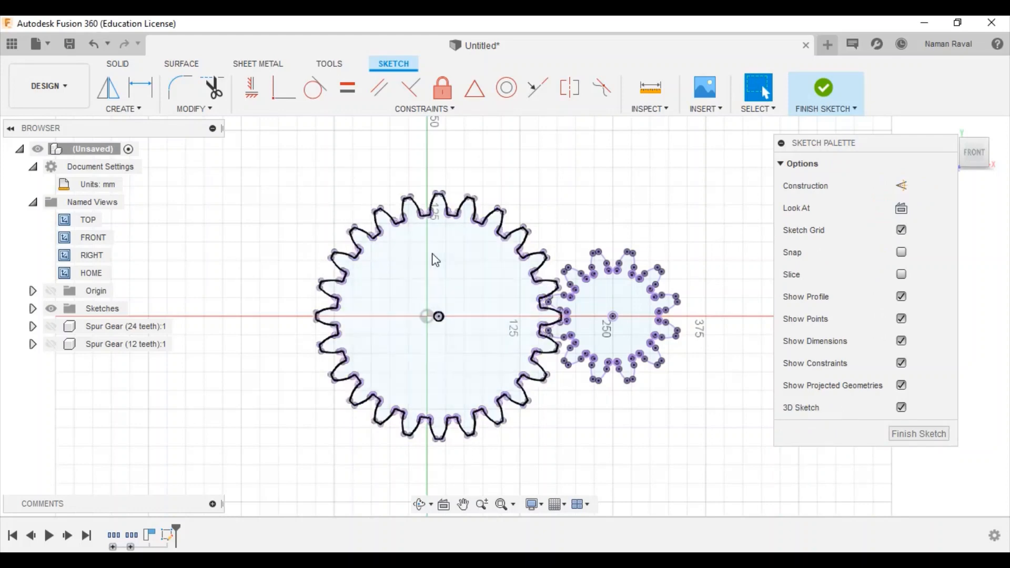
key(c)
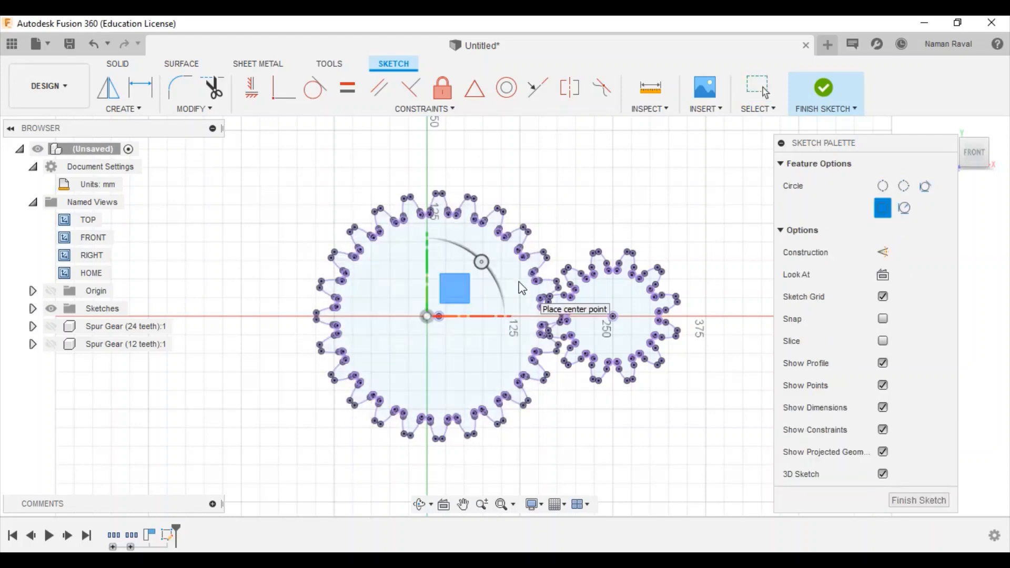
click(442, 316)
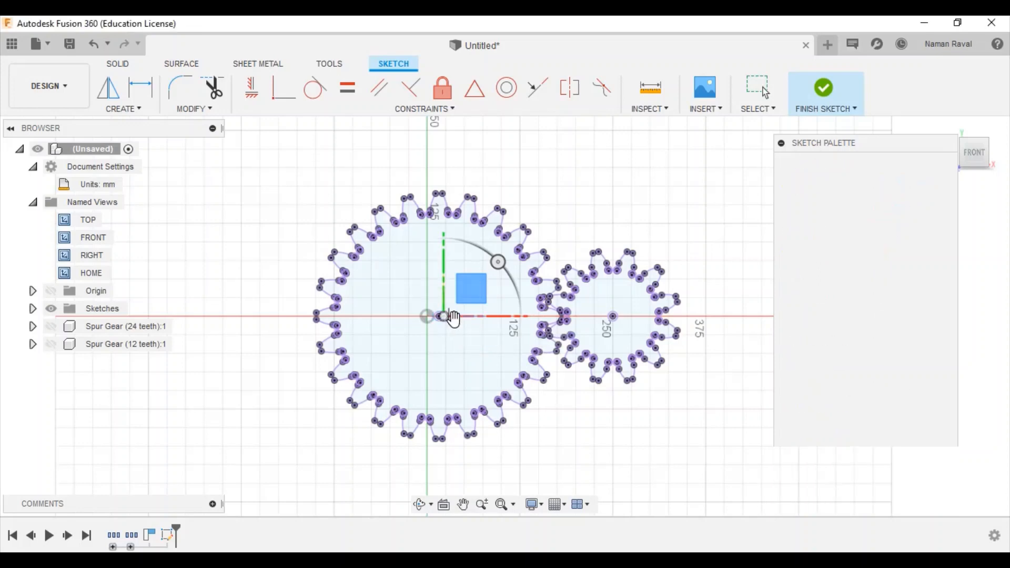
key(Escape)
Step: Draw a circle about 378 mm in diameter centred on the 24-tooth gear and one about 213 mm centred on the 12-tooth gear
key(c)
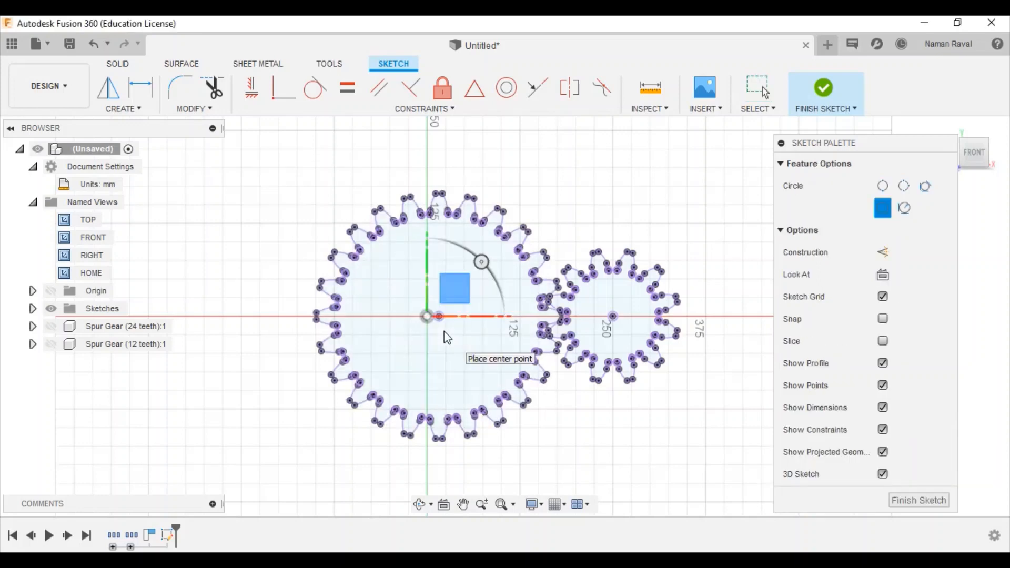
click(440, 316)
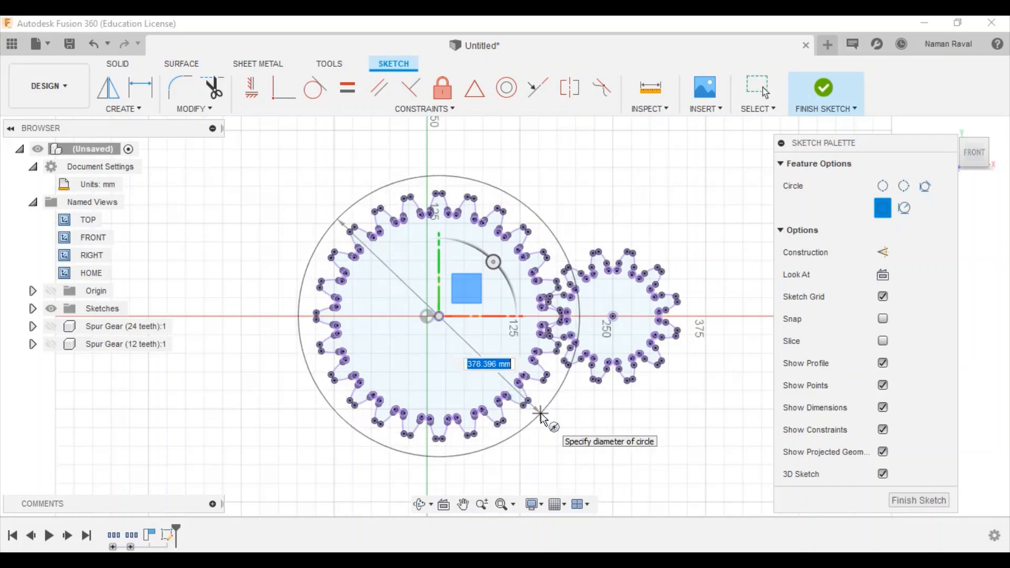
click(540, 412)
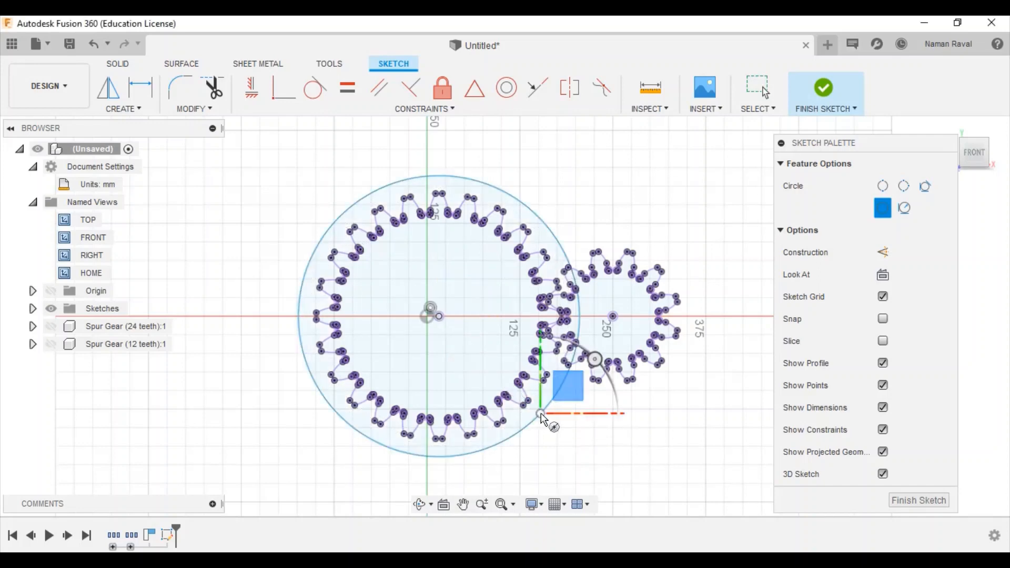
click(613, 317)
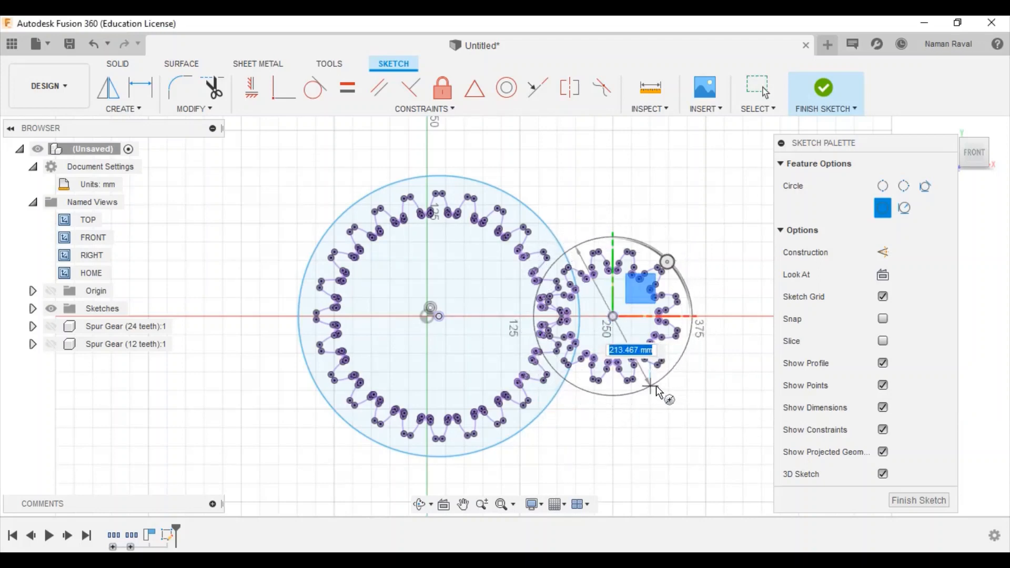
click(651, 386)
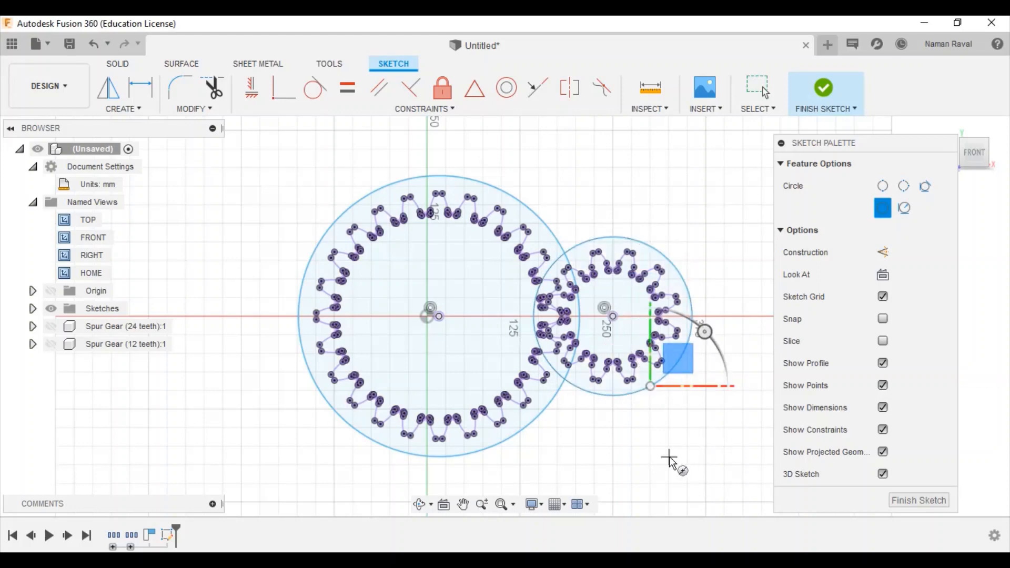
key(Escape)
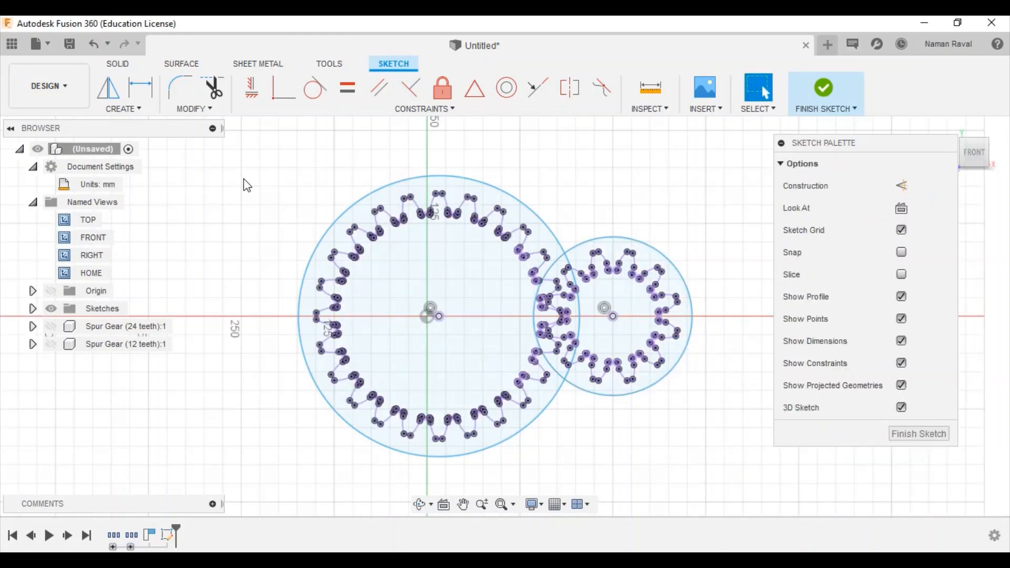
Step: Draw two loose sloping lines spanning both circles, one above about 258 mm long and one below about 284 mm long
key(m)
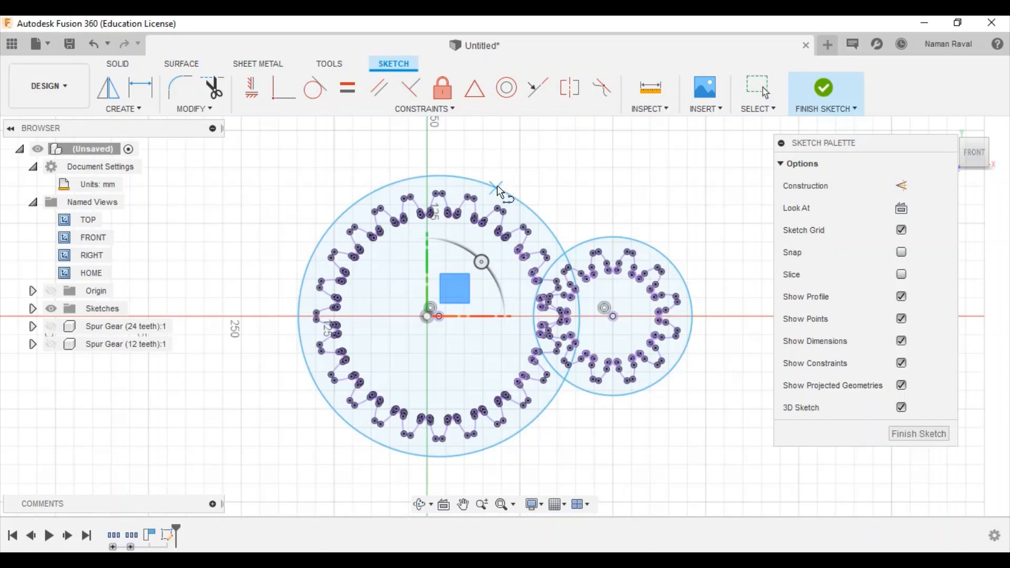
click(474, 161)
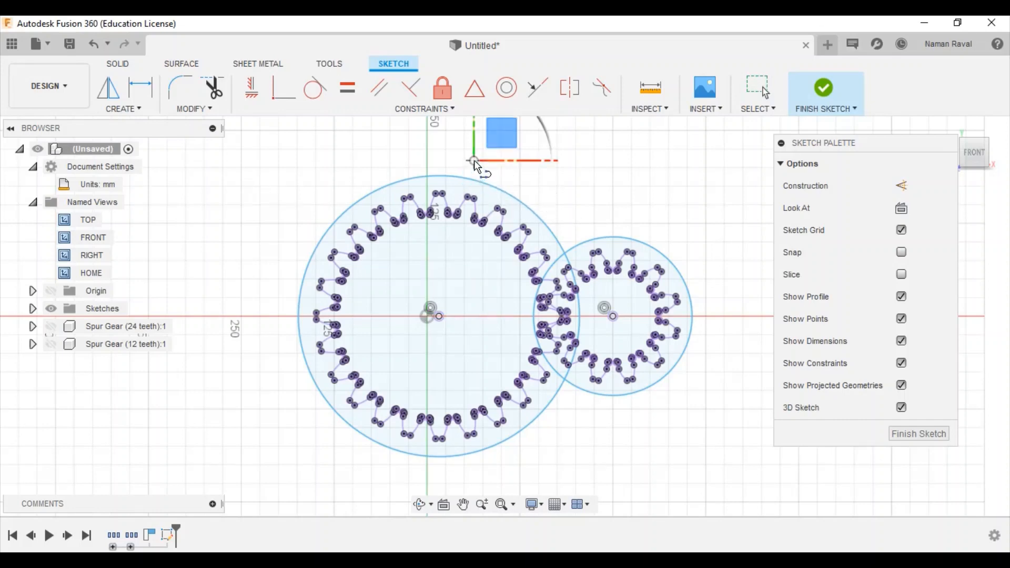
click(657, 222)
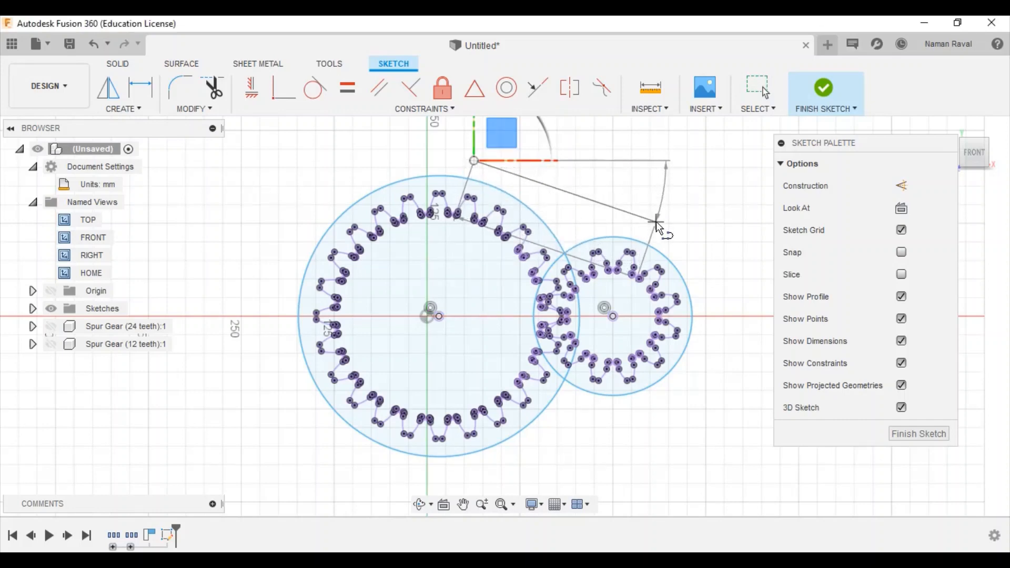
key(Escape)
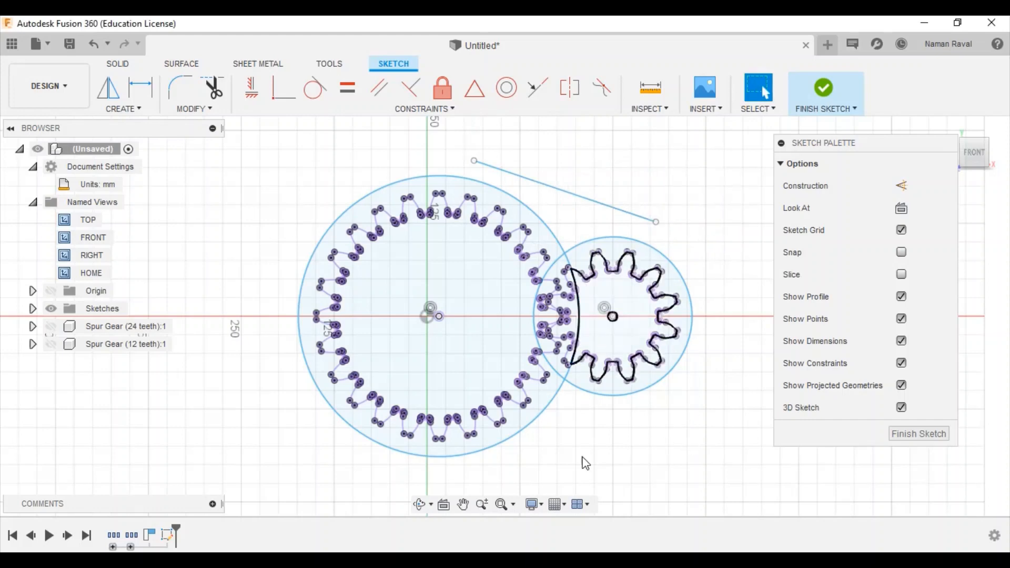
right_click(712, 266)
click(717, 215)
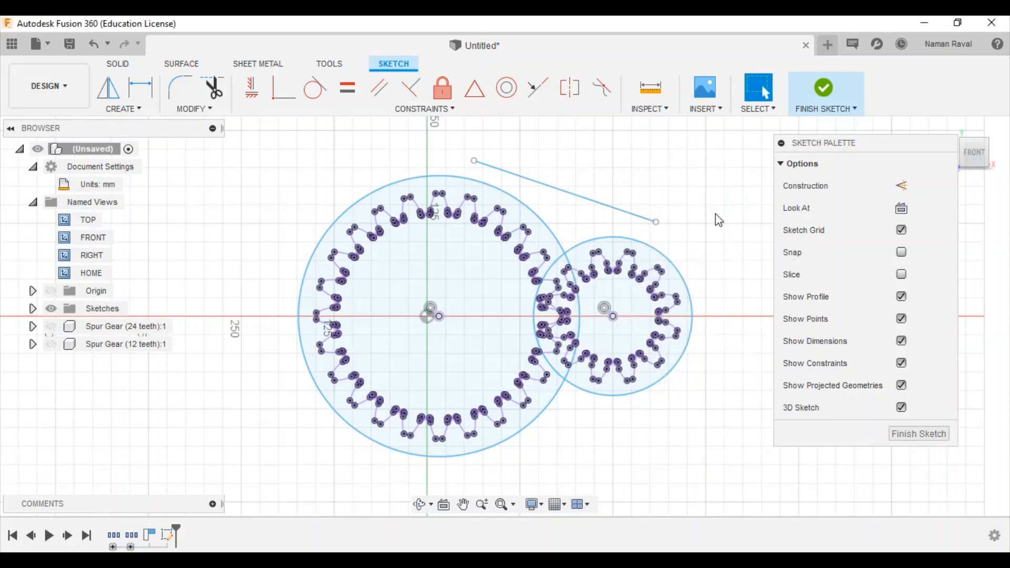
click(472, 463)
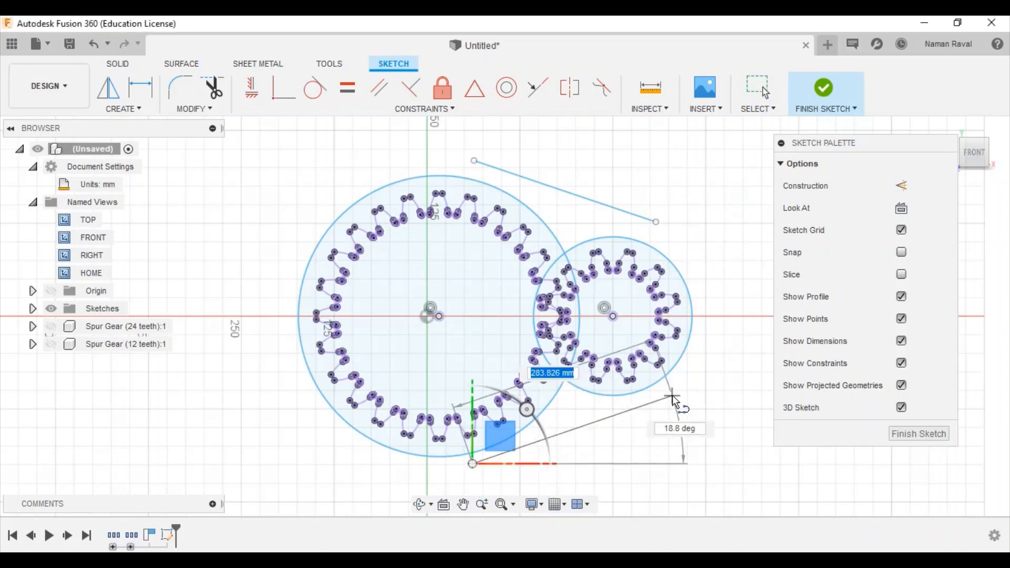
click(673, 395)
key(Escape)
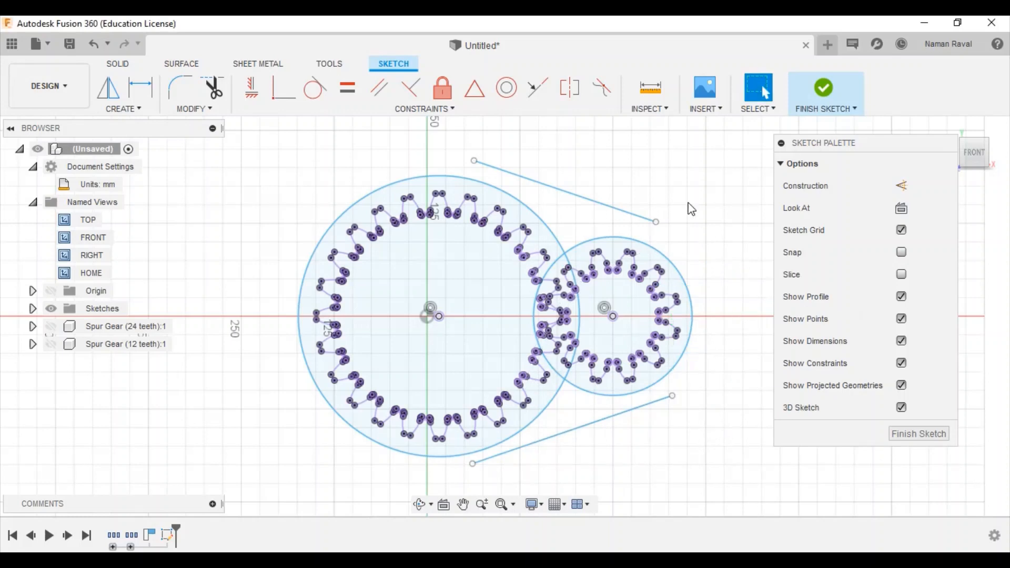
Step: Make the upper sloping line tangent to both the large and the small circle
click(314, 88)
click(514, 175)
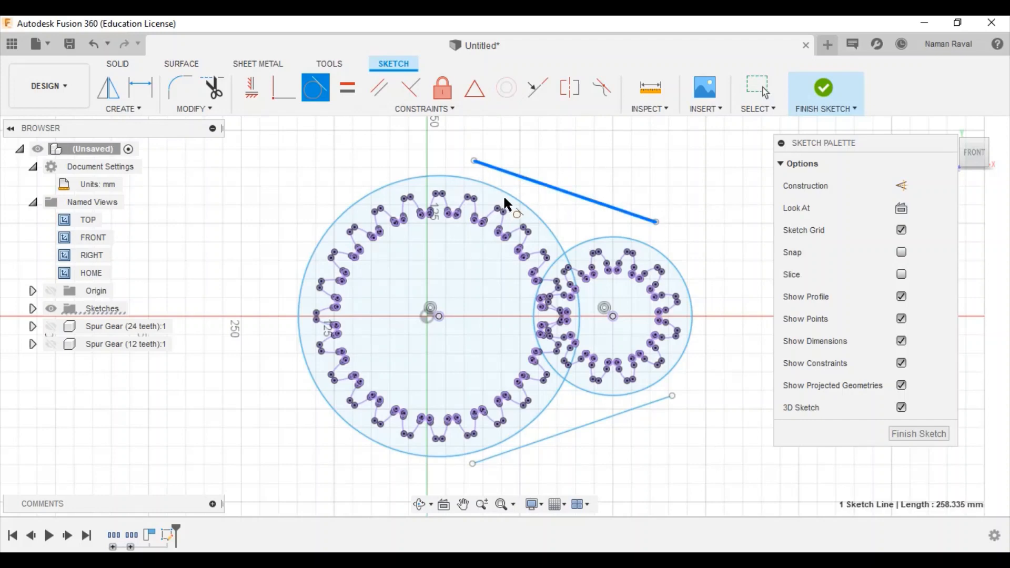
click(509, 197)
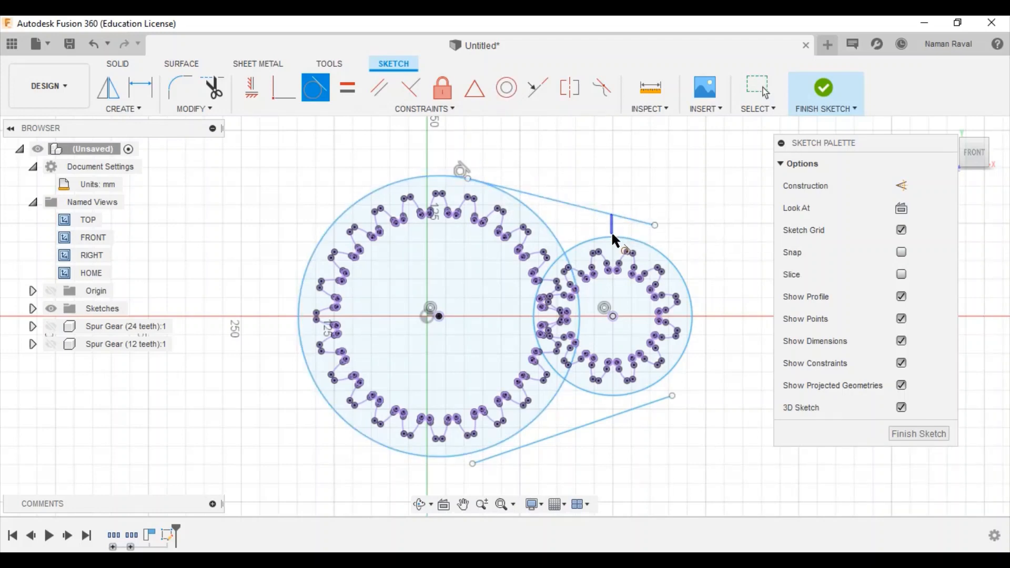
click(638, 222)
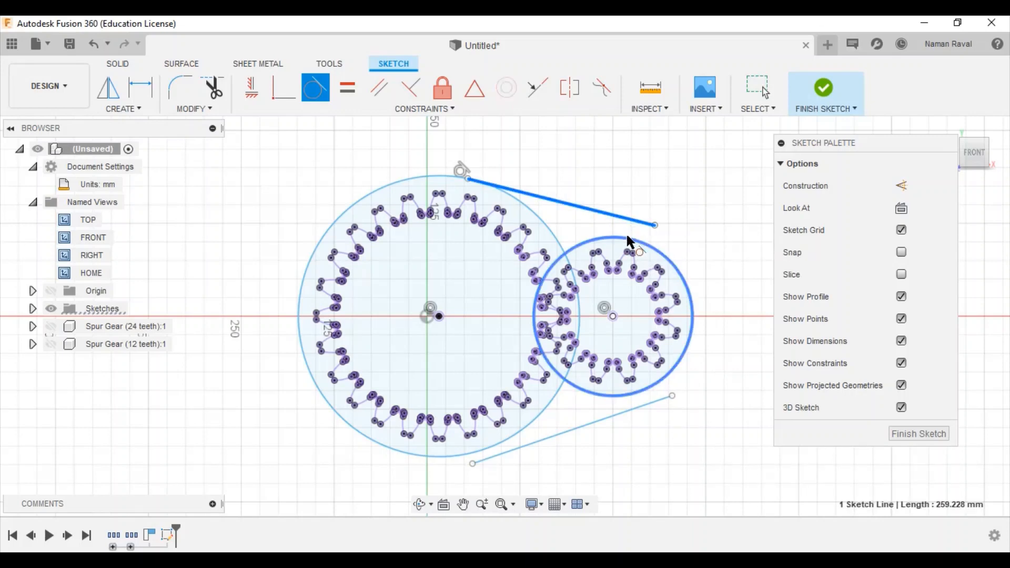
click(632, 297)
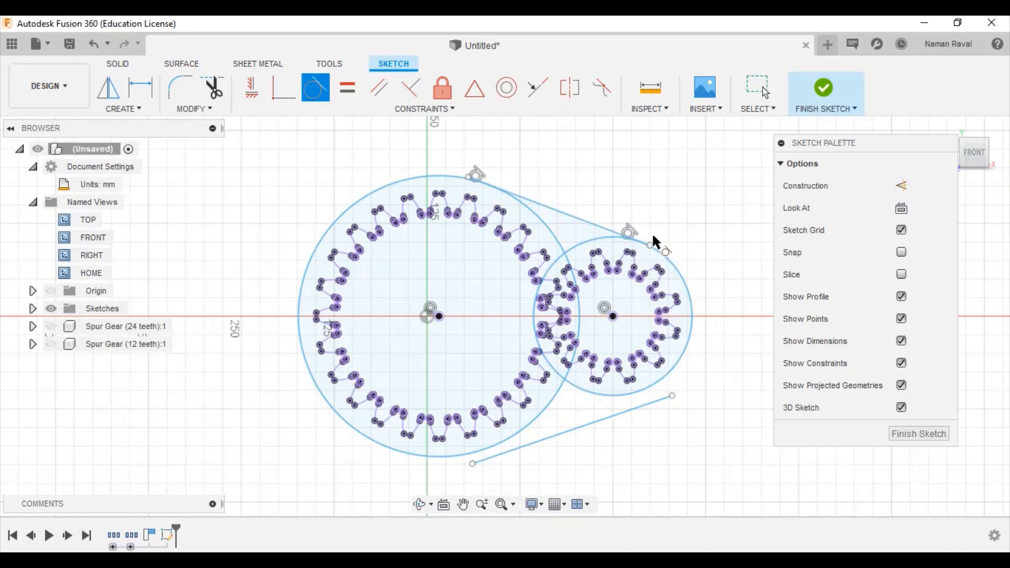
Step: Make the lower sloping line tangent to both circles and finish the sketch
click(645, 406)
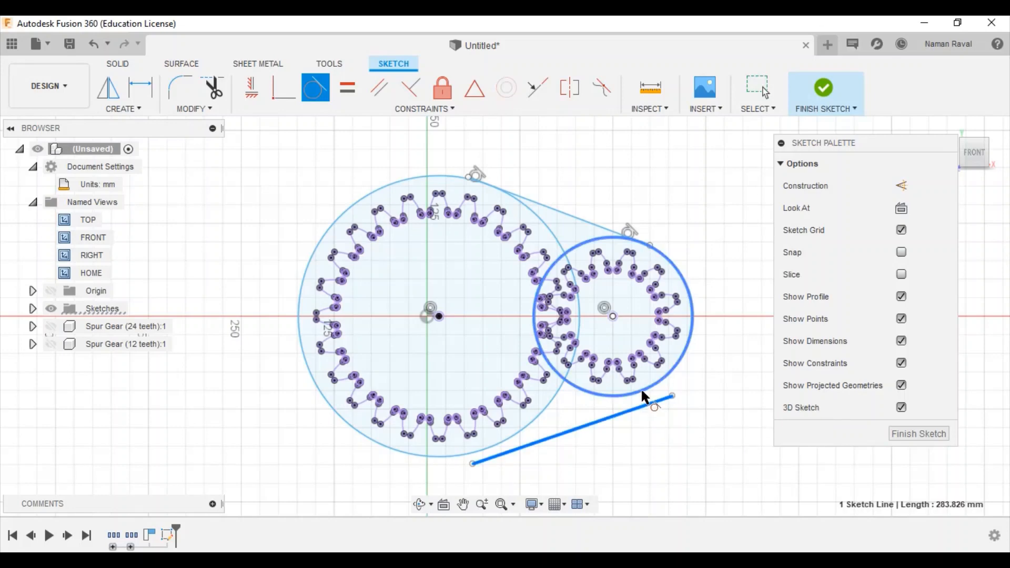
click(522, 440)
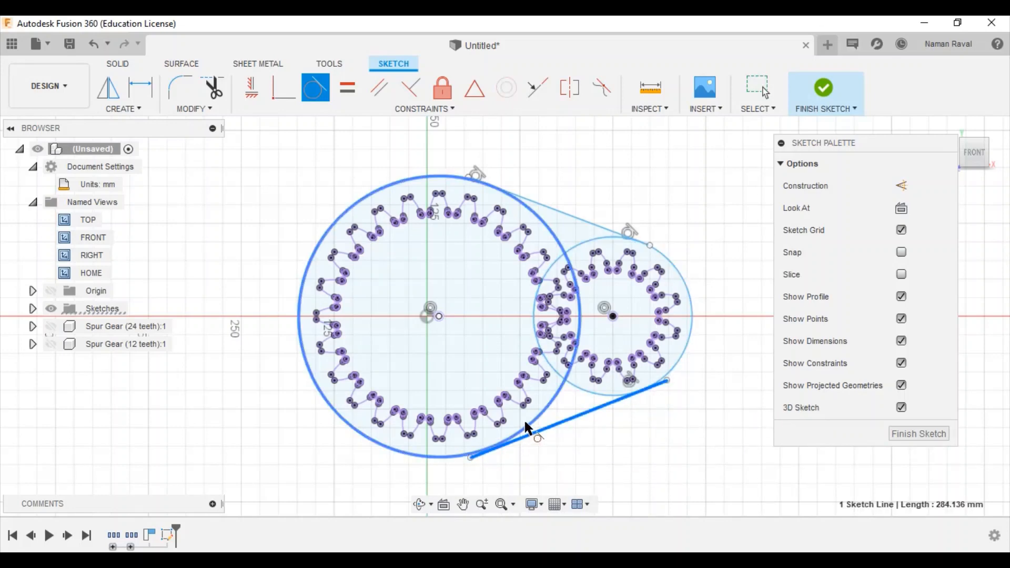
click(534, 445)
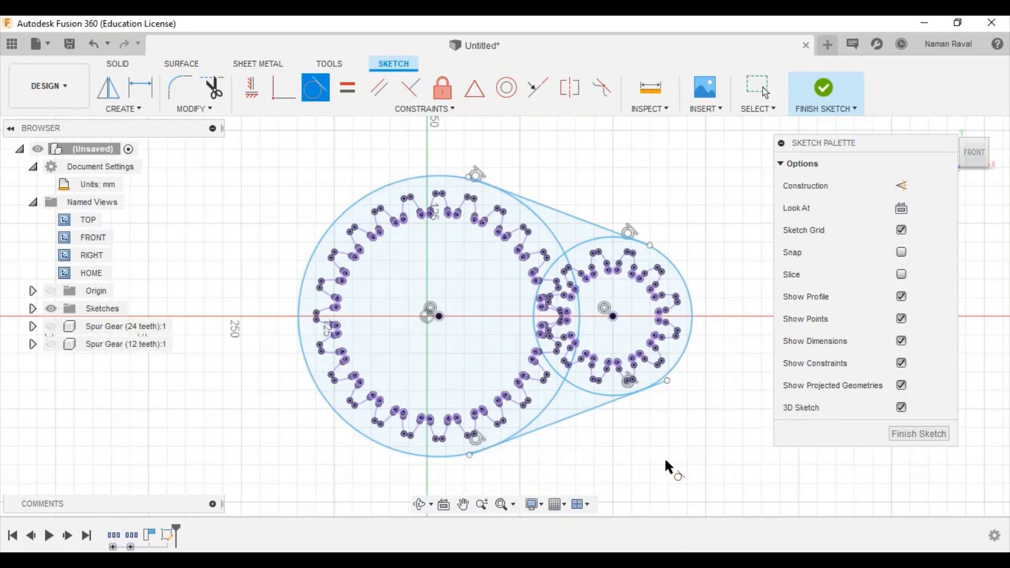
click(906, 435)
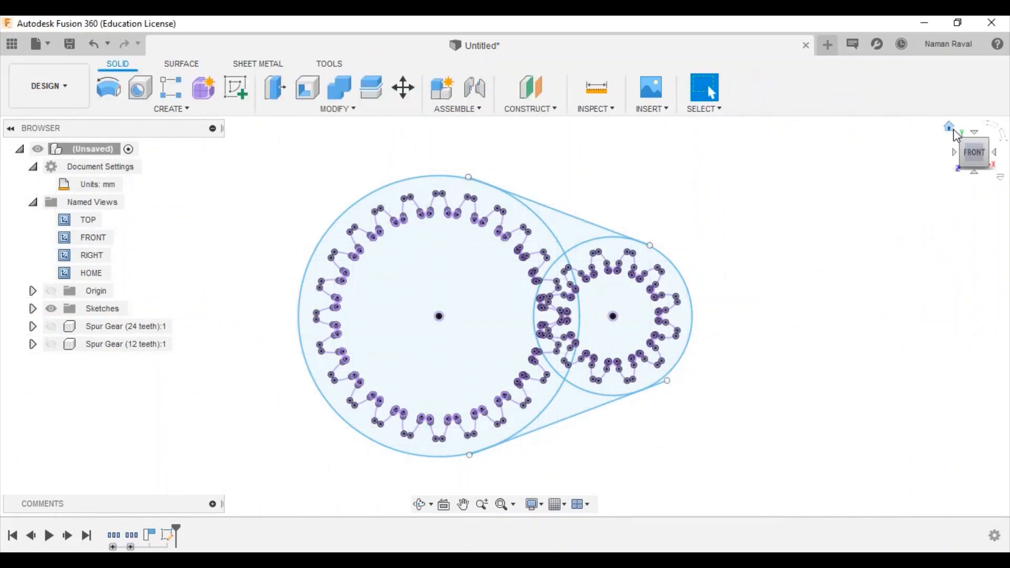
Step: Turn the finished sketch to an angled 3D view and start an extrusion
click(952, 128)
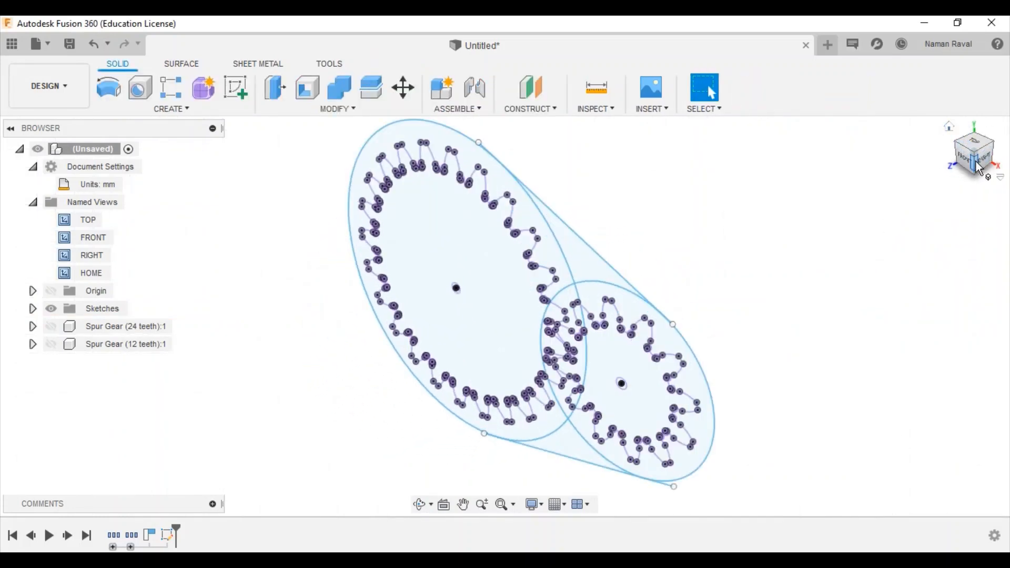
drag(979, 171, 955, 154)
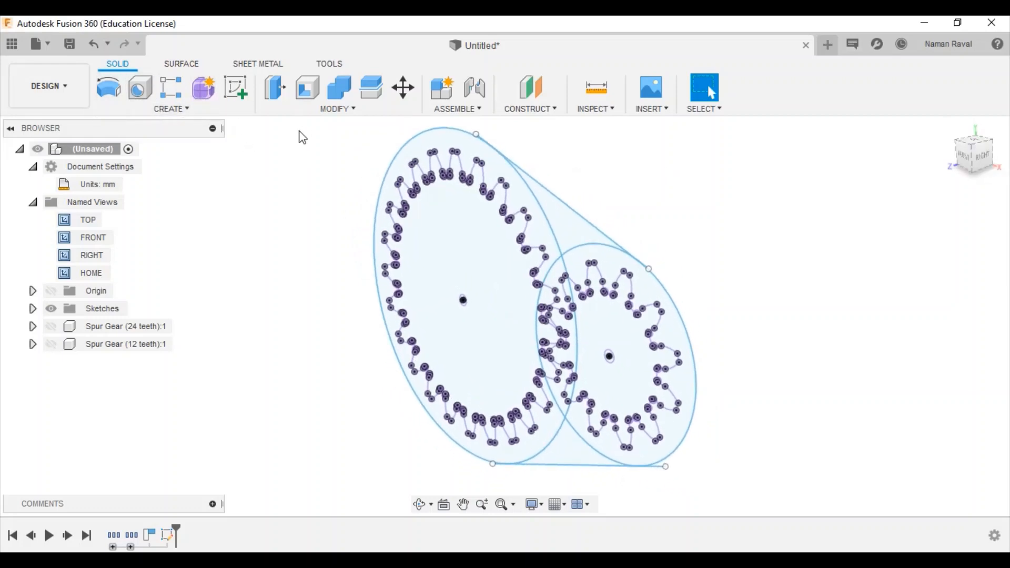
key(e)
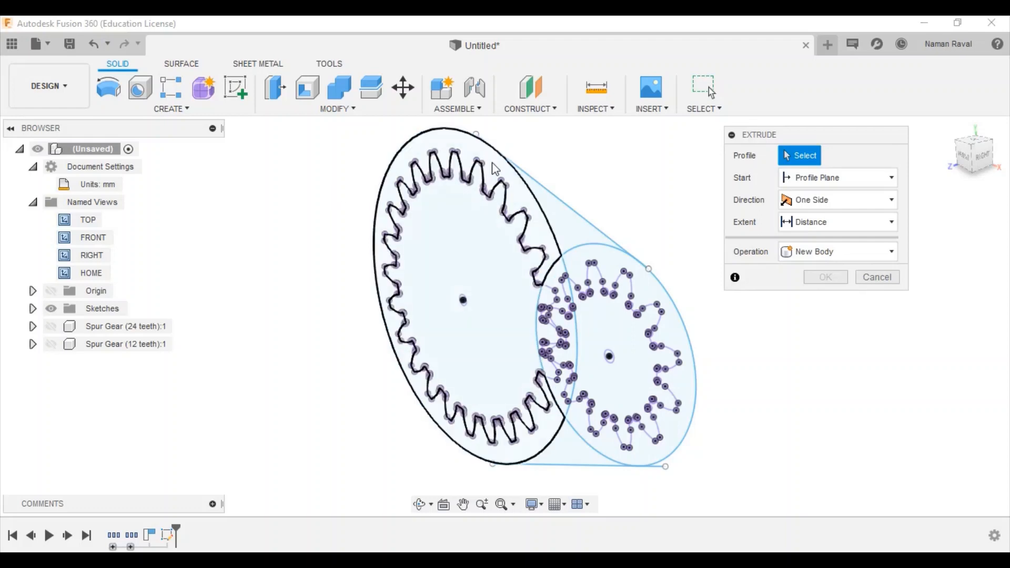
click(494, 167)
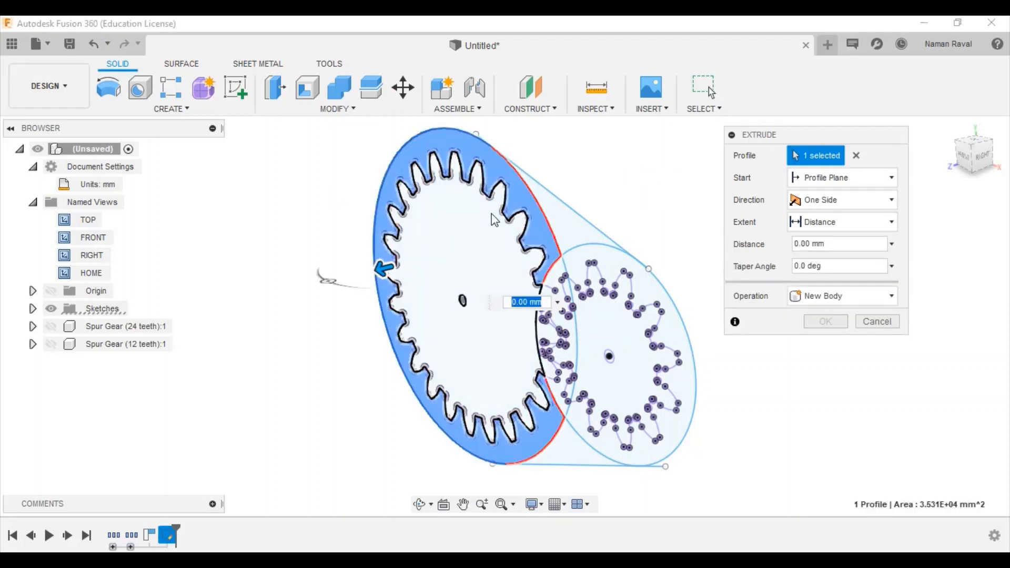
click(513, 231)
click(584, 239)
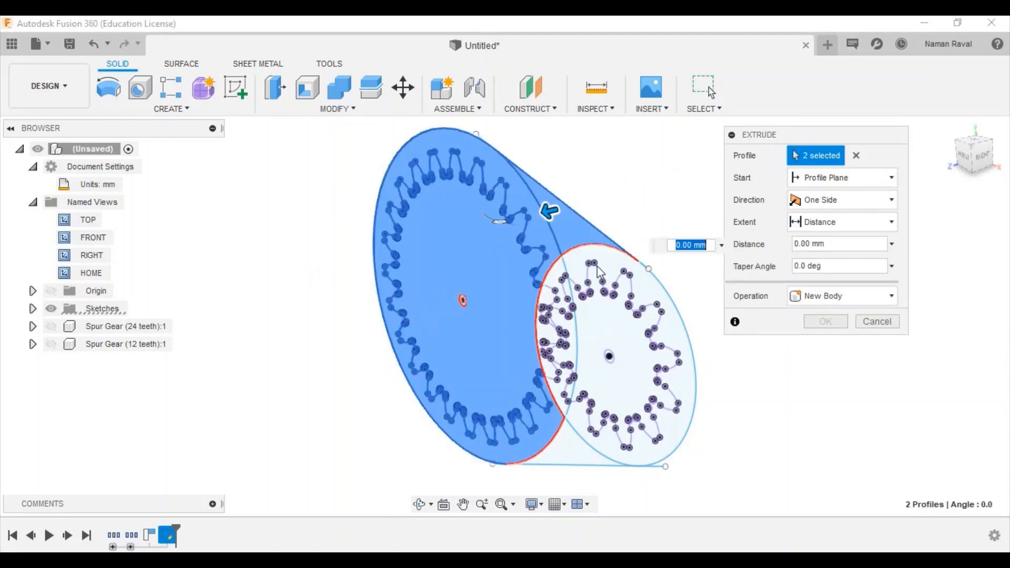
click(583, 264)
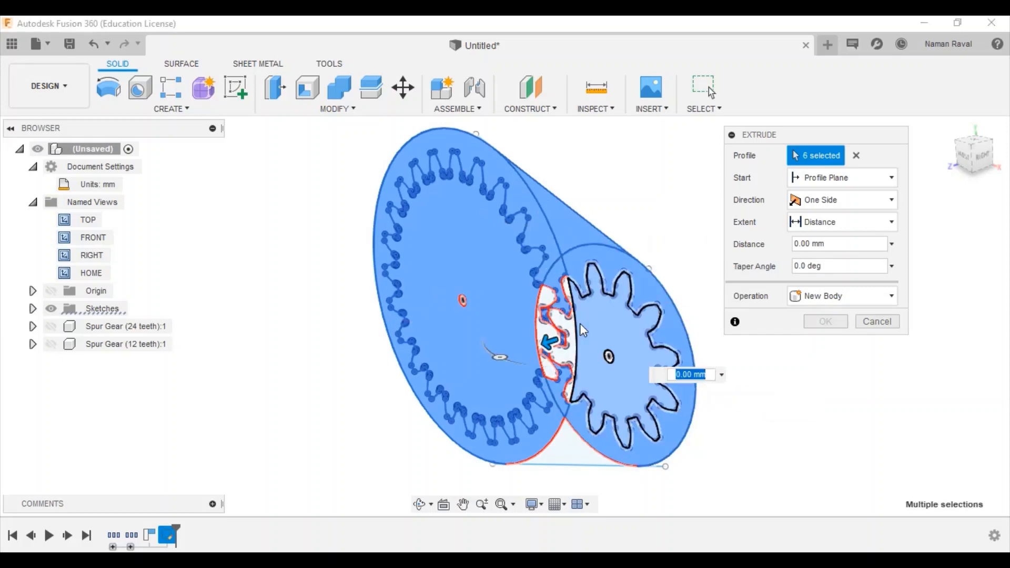
click(559, 326)
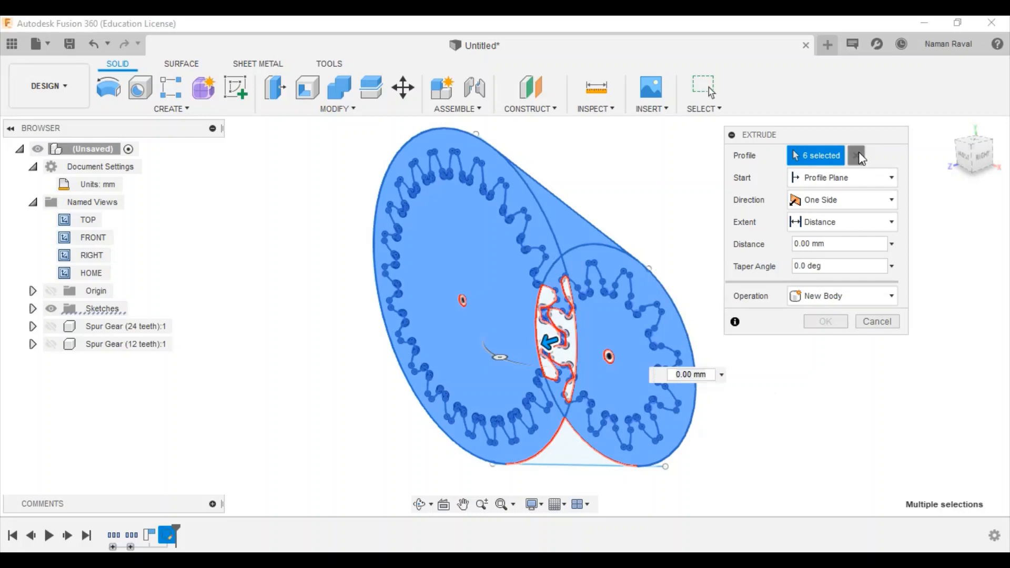
click(857, 156)
Step: Extrude all closed profiles of the gear sketch by -0.5 in as a new body, and expand the list of bodies
mouse_move(700, 497)
mouse_down()
mouse_move(600, 491)
mouse_move(257, 110)
mouse_move(291, 137)
mouse_move(289, 117)
mouse_up()
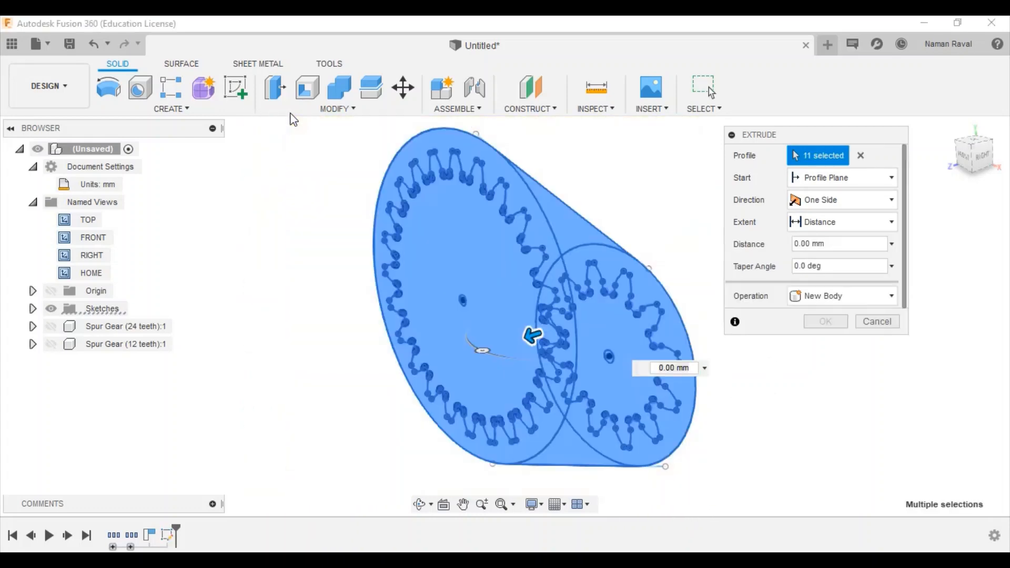
drag(533, 335, 550, 321)
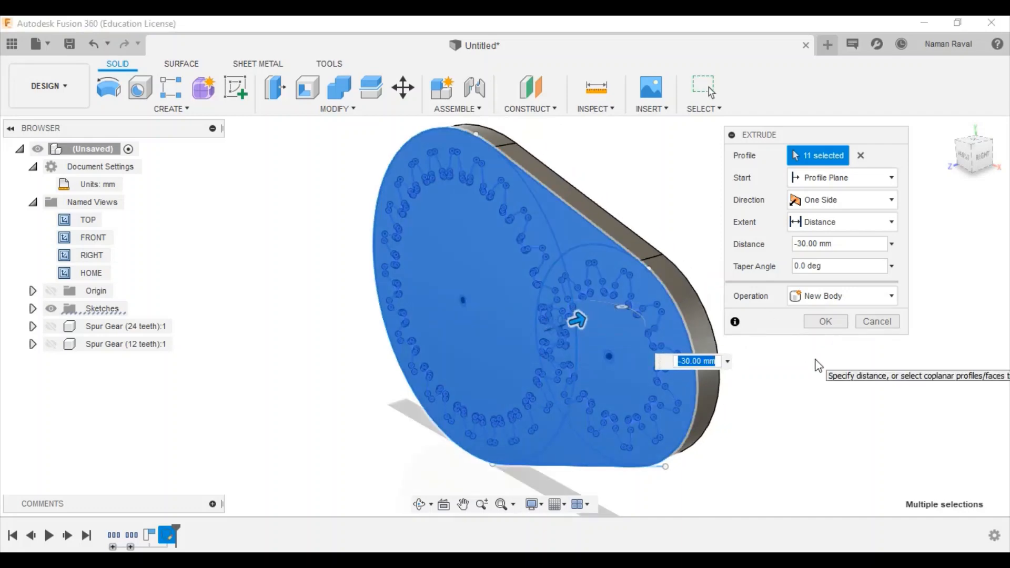
key(BackSpace)
key(Return)
key(Return)
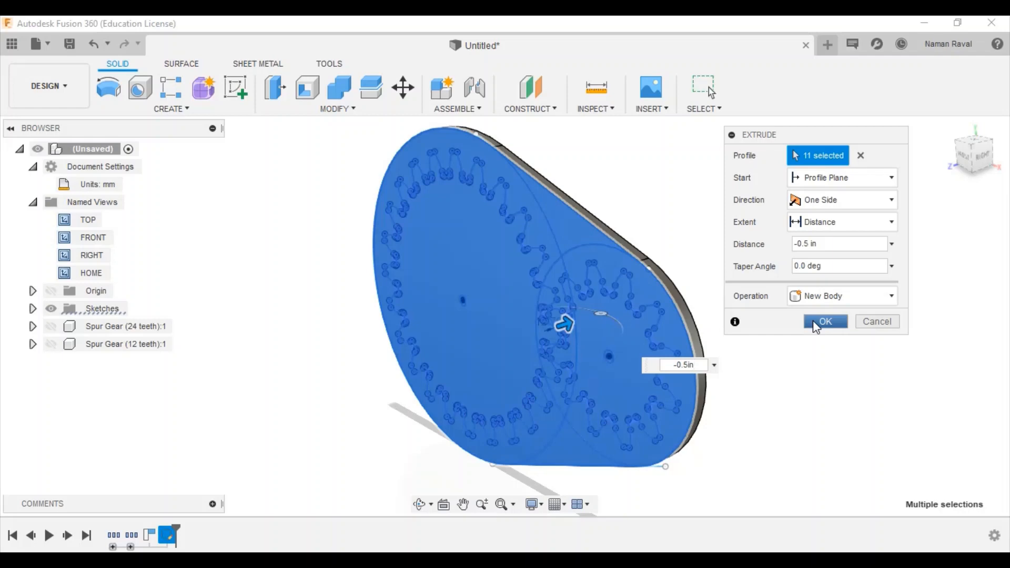
click(815, 326)
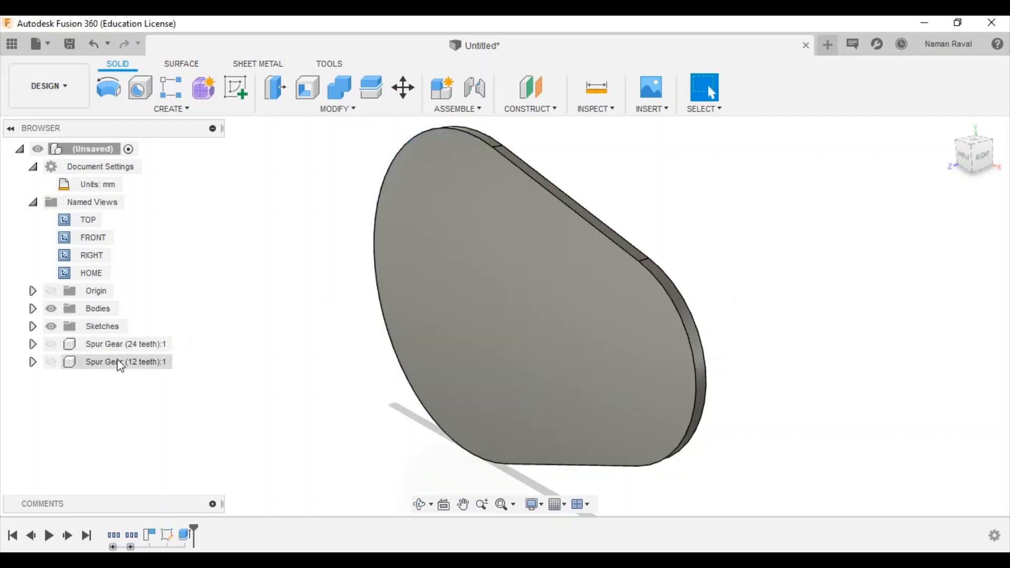
click(32, 309)
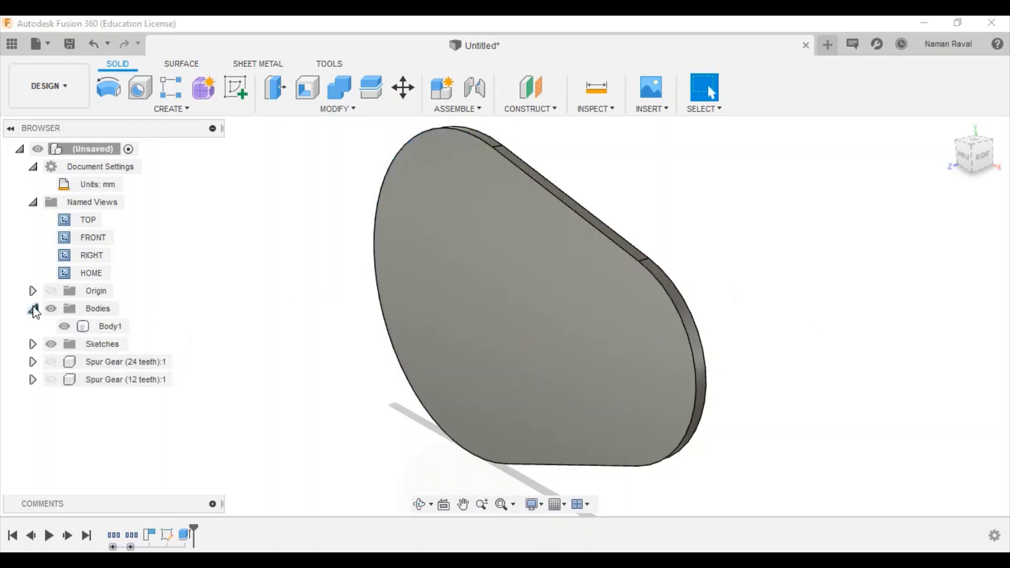
Step: Rename the extruded plate body as Base and create a component from it
click(99, 331)
right_click(100, 335)
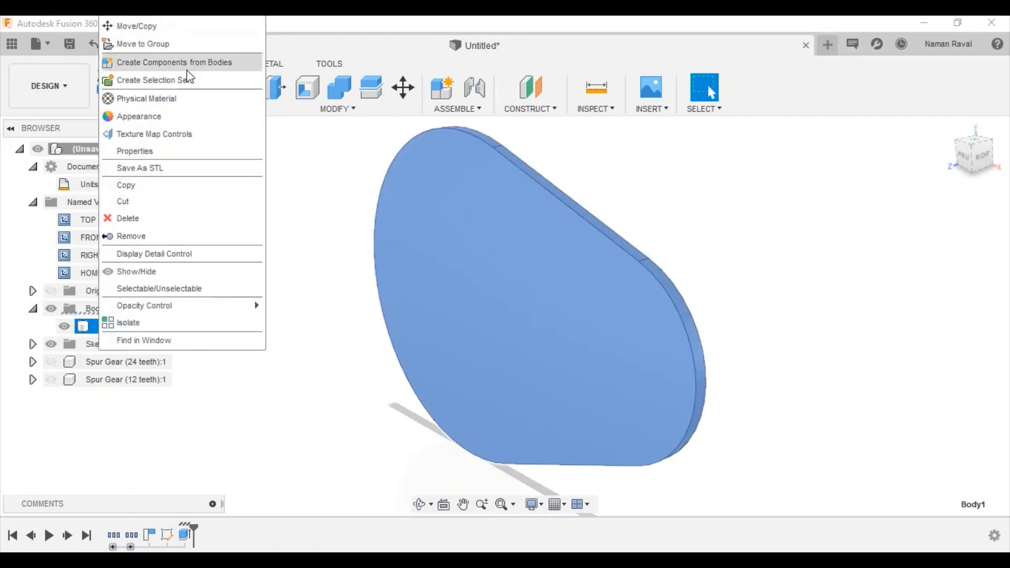
click(245, 341)
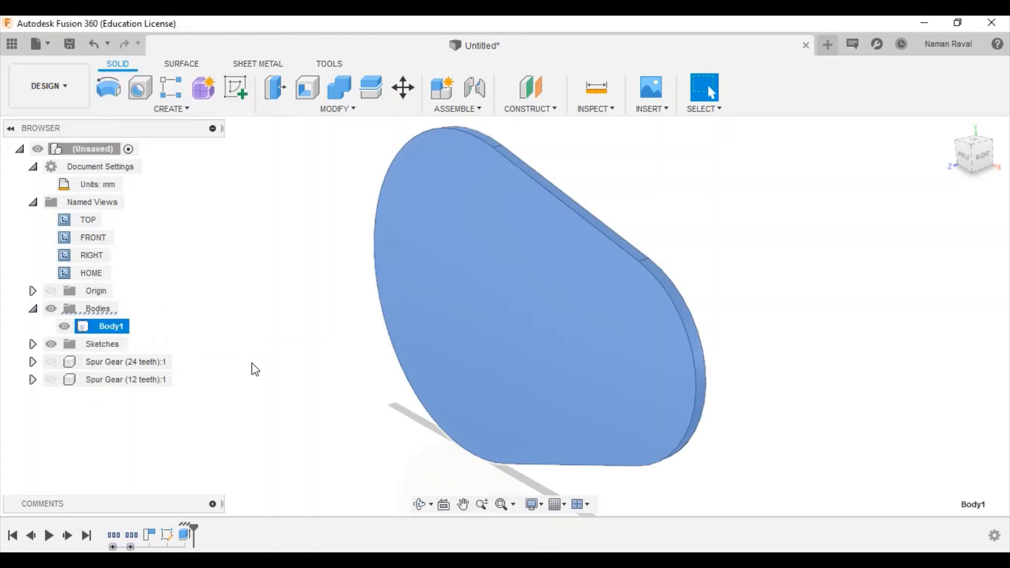
double_click(120, 331)
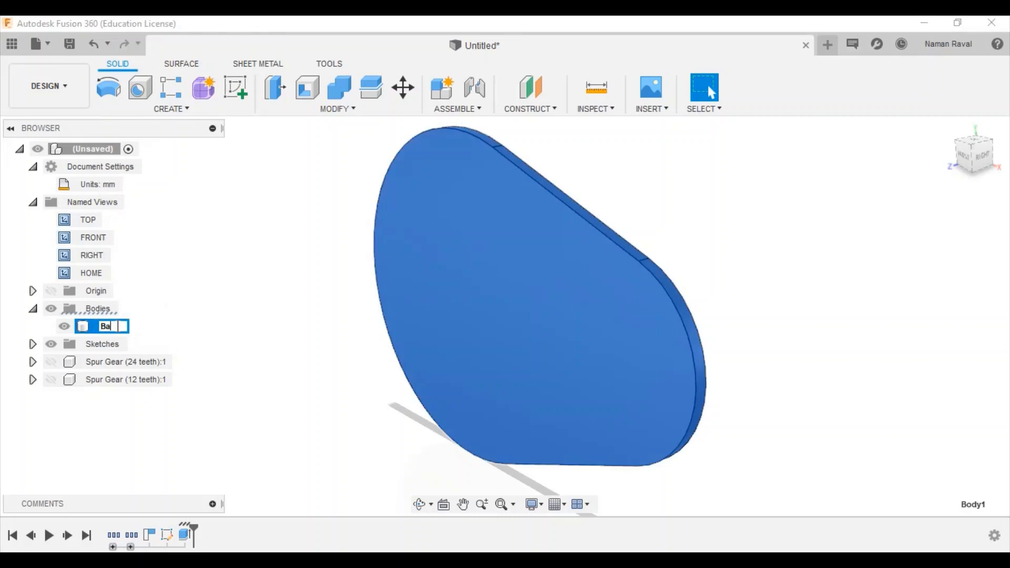
click(227, 333)
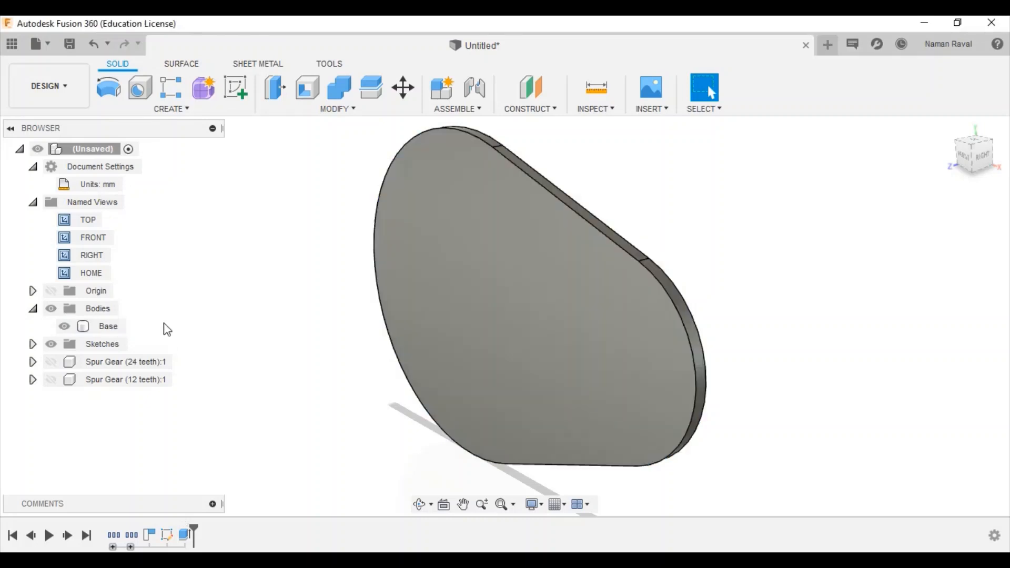
right_click(125, 327)
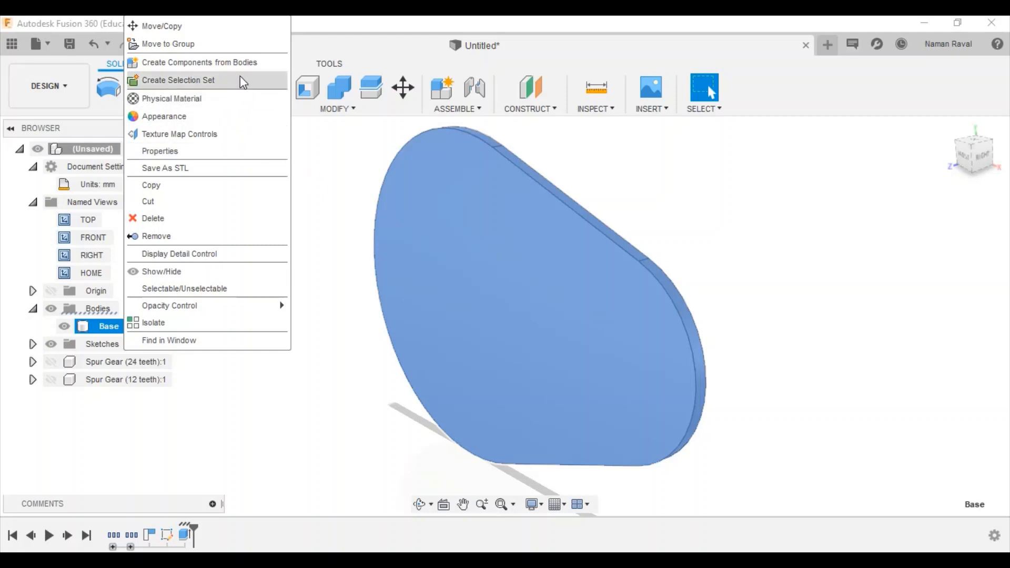
click(242, 62)
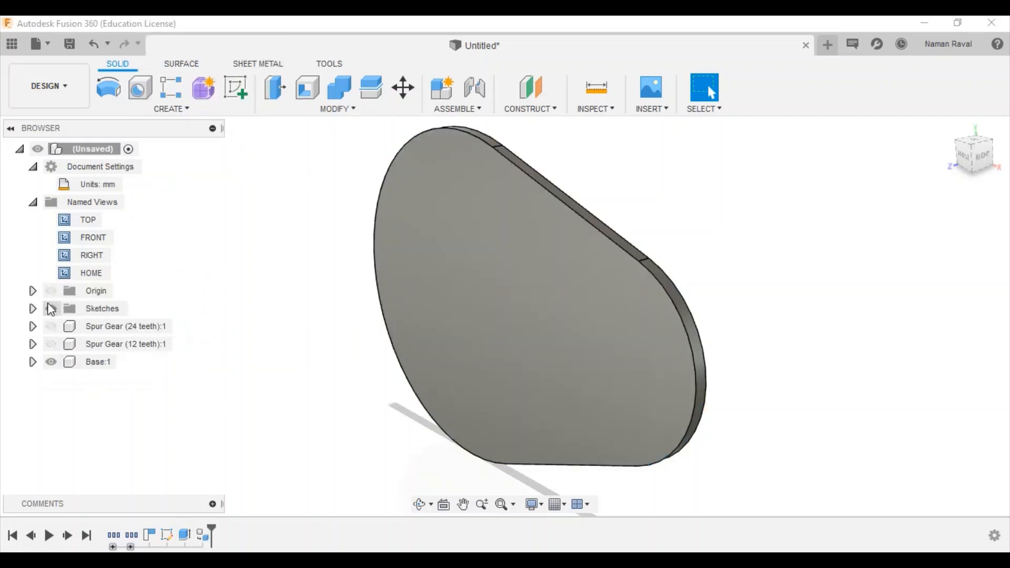
Step: Show the gear outline sketch again on the plate
click(33, 308)
click(64, 326)
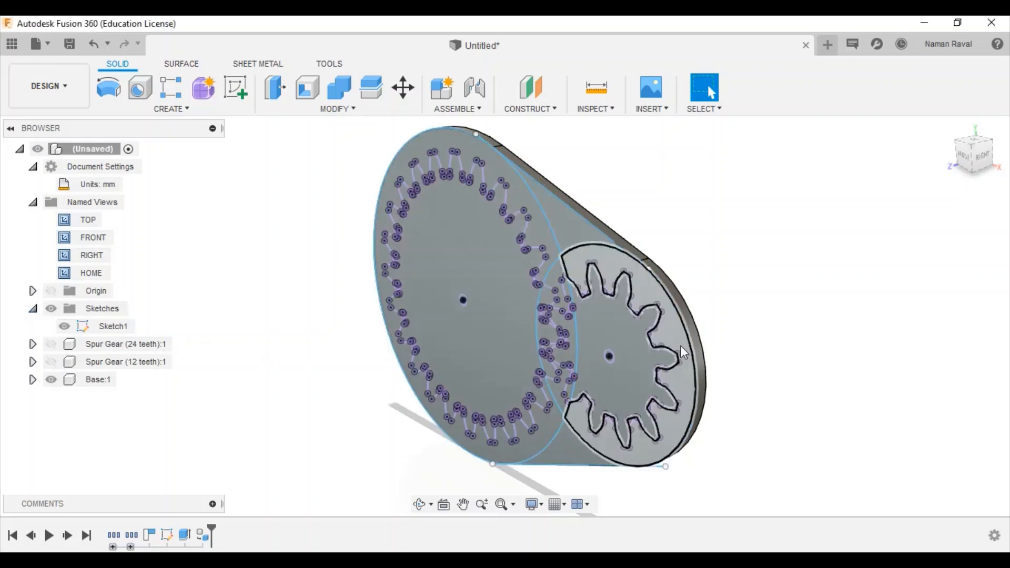
scroll(762, 414, up, 3)
scroll(525, 388, up, 6)
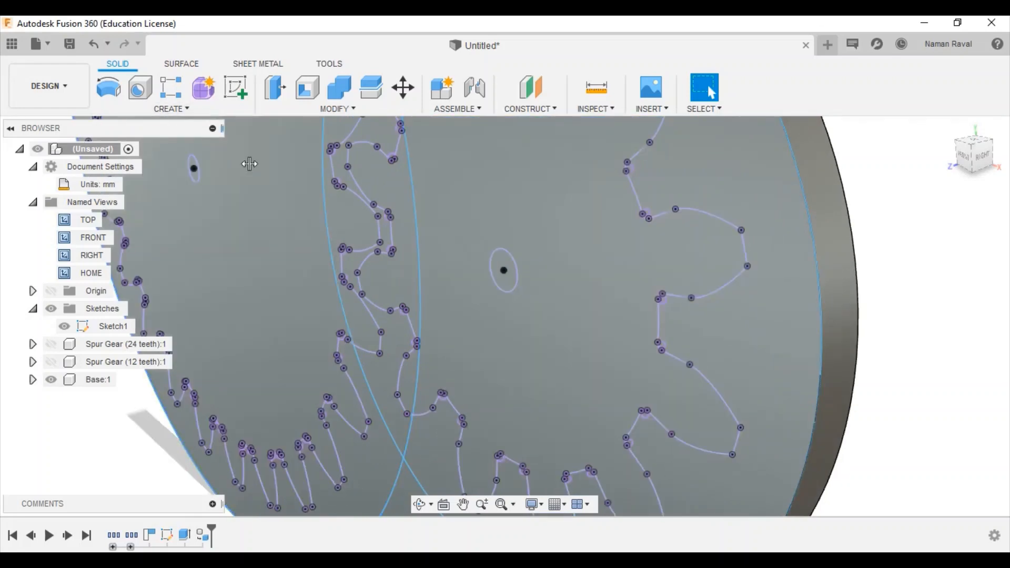
Step: Extrude the centre circles of both gears 1.5 in outward from the plate, joining them to the Base as pins
key(e)
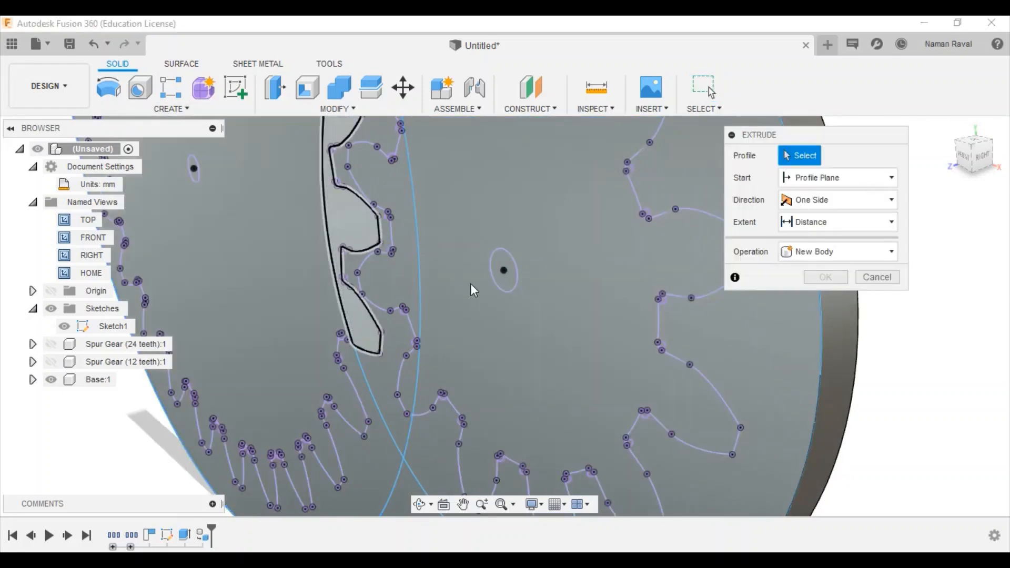
click(510, 276)
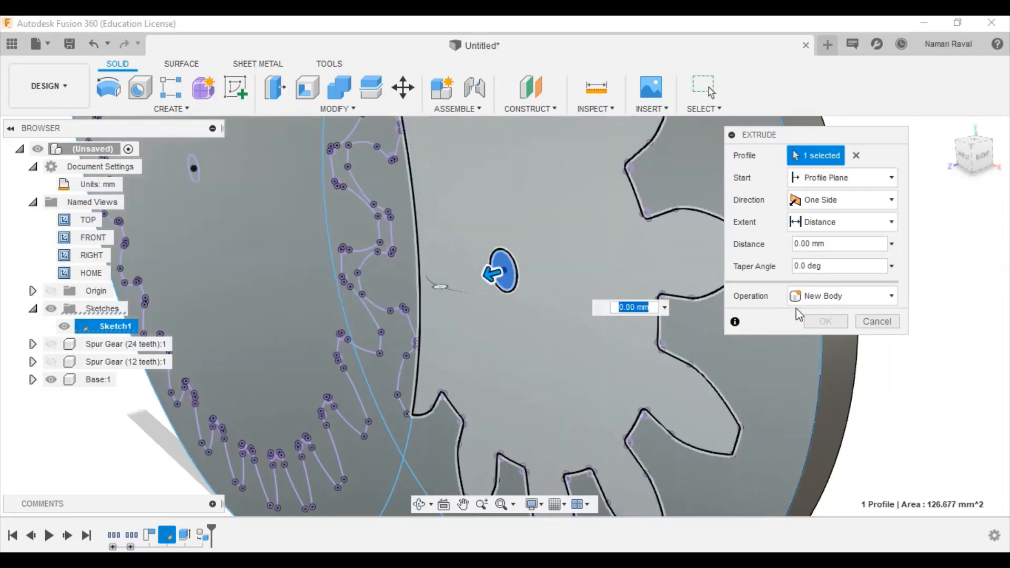
click(977, 166)
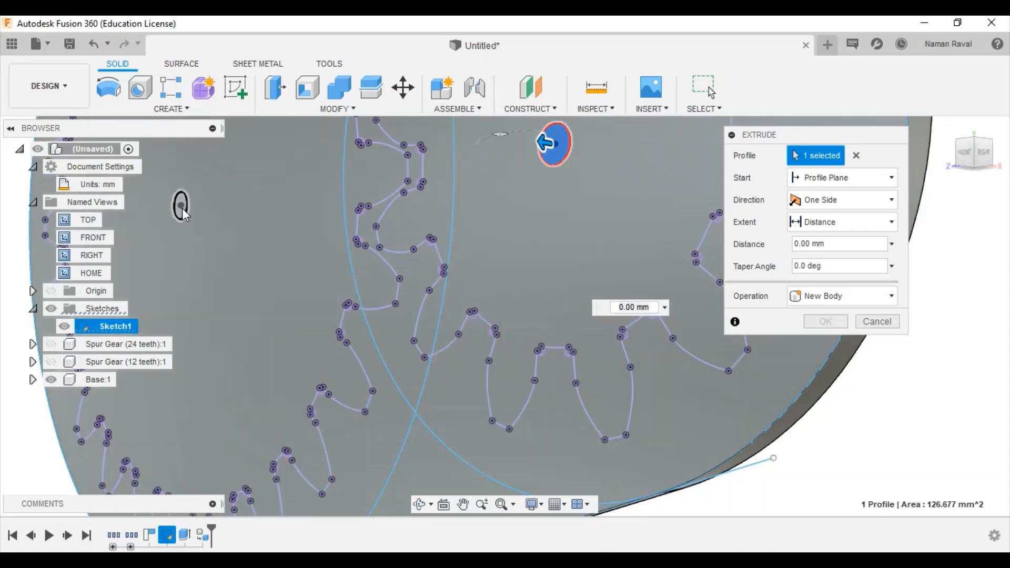
click(182, 207)
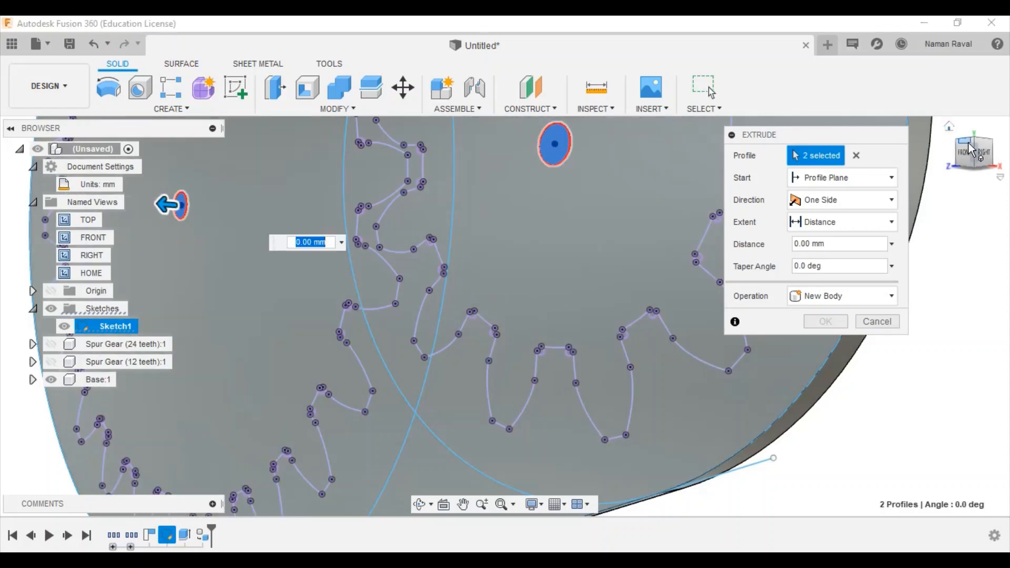
click(972, 150)
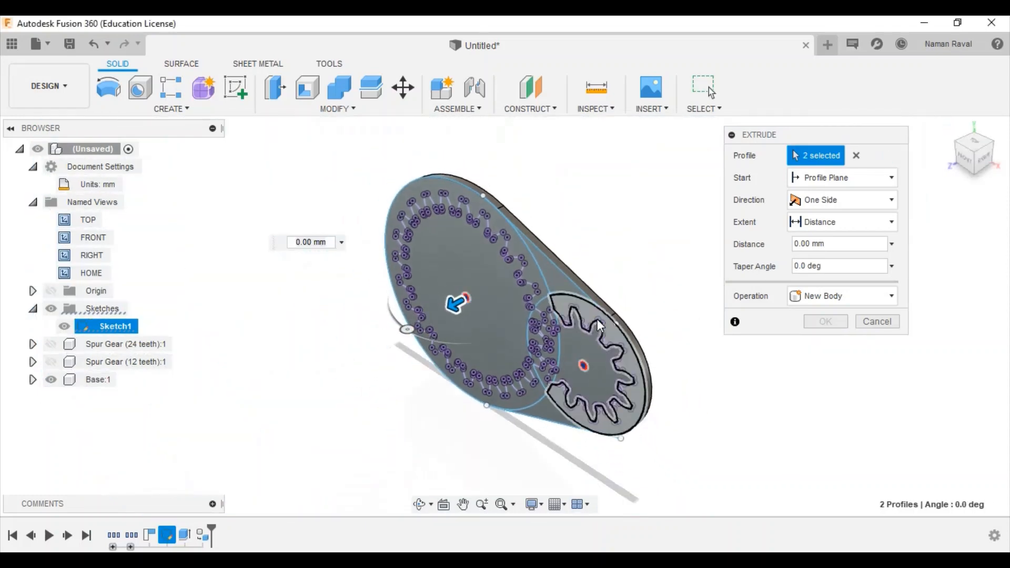
drag(457, 304, 417, 338)
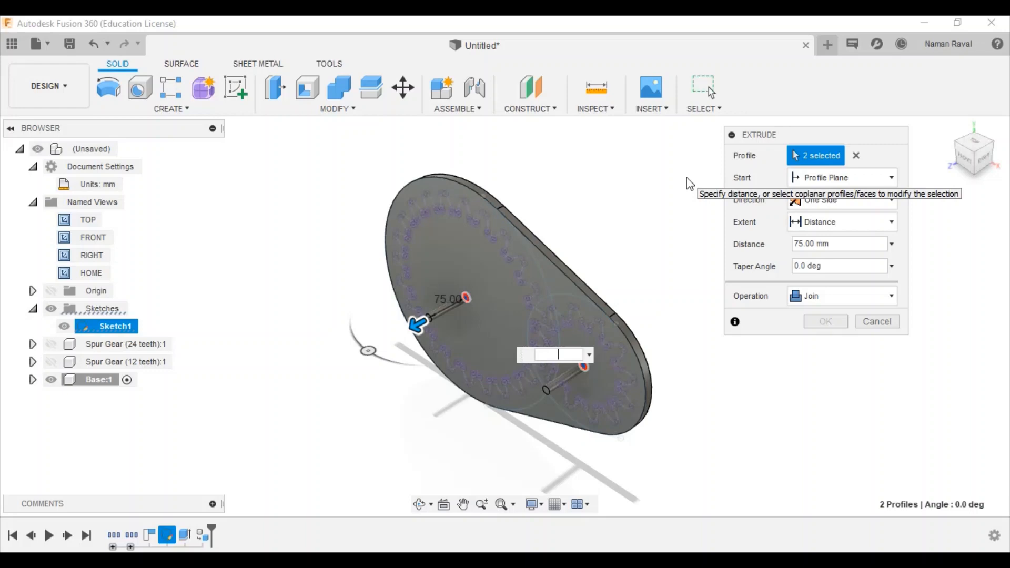
text(.5)
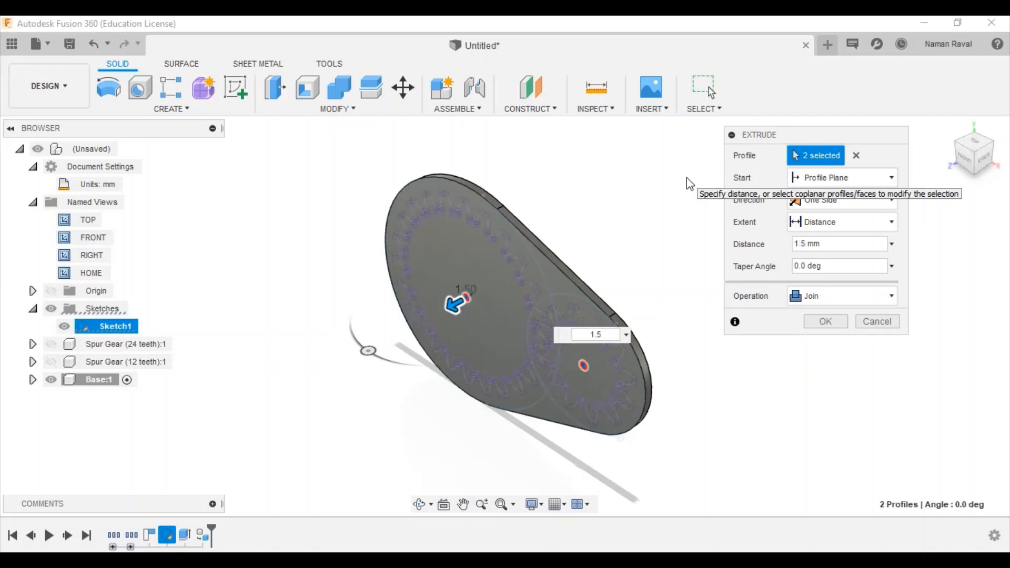
text(in)
key(Return)
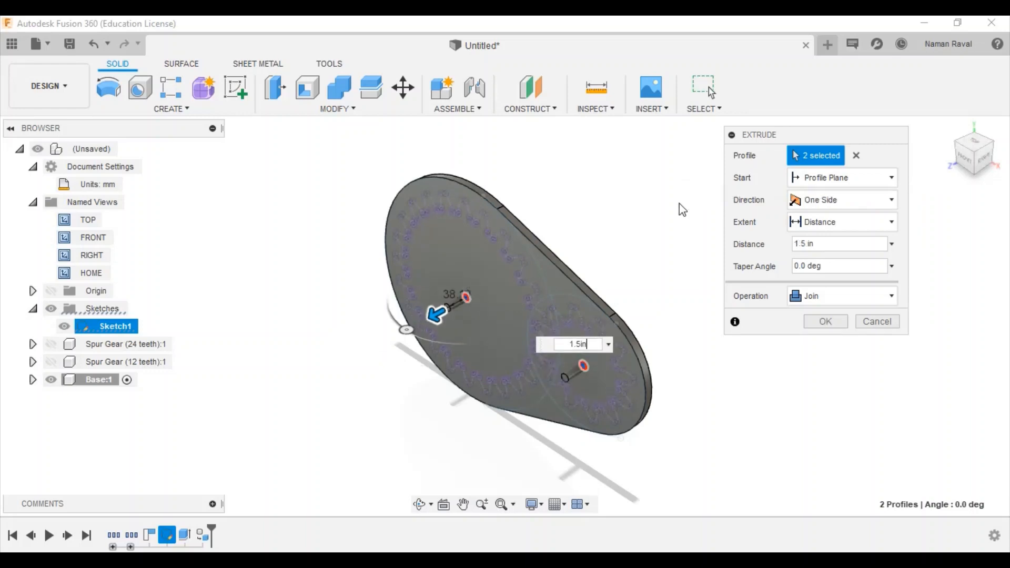
click(826, 322)
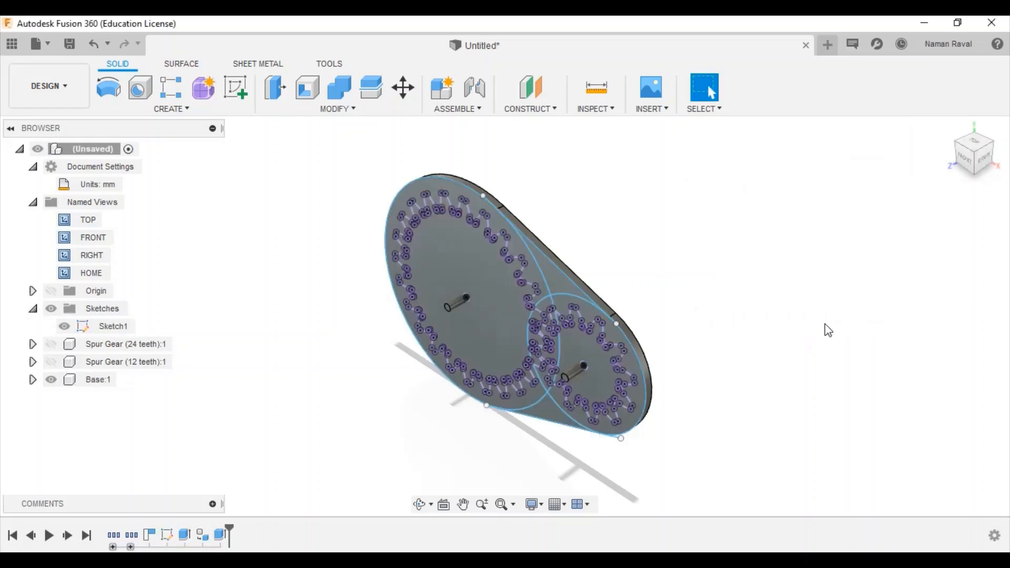
Step: Show the 24-tooth and 12-tooth spur gears again and hide all sketches
drag(971, 152, 973, 148)
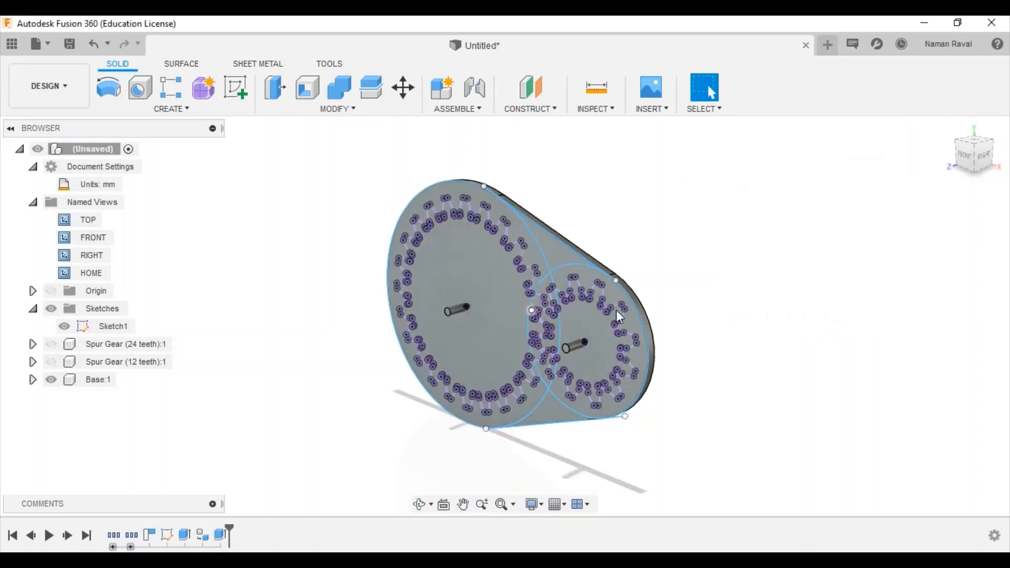
click(51, 345)
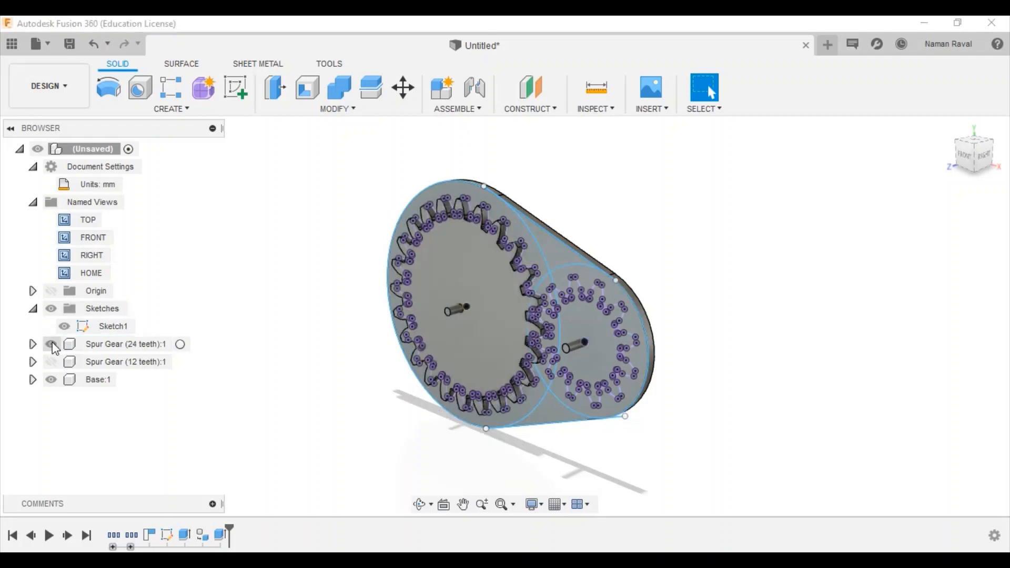
click(55, 364)
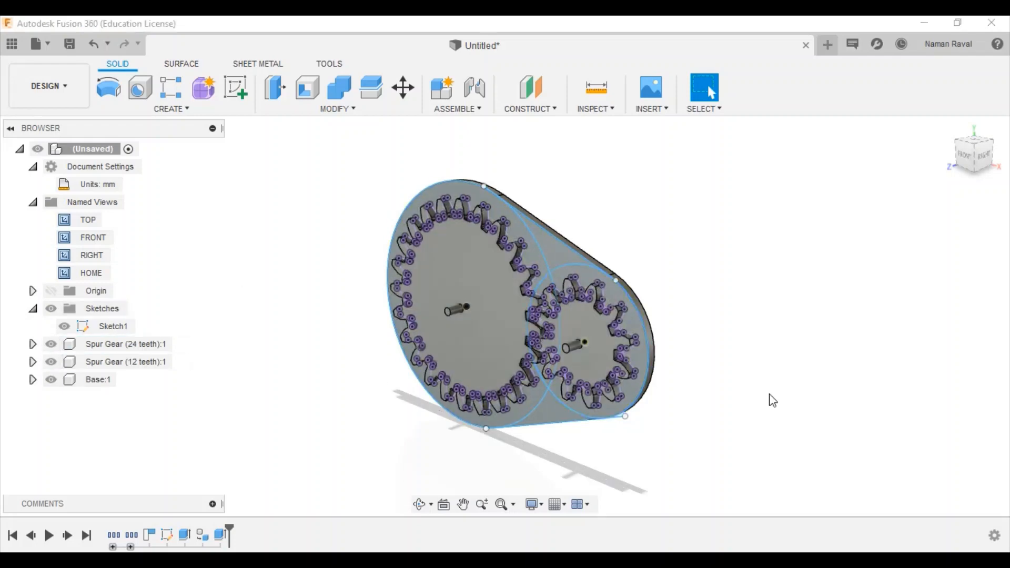
click(51, 308)
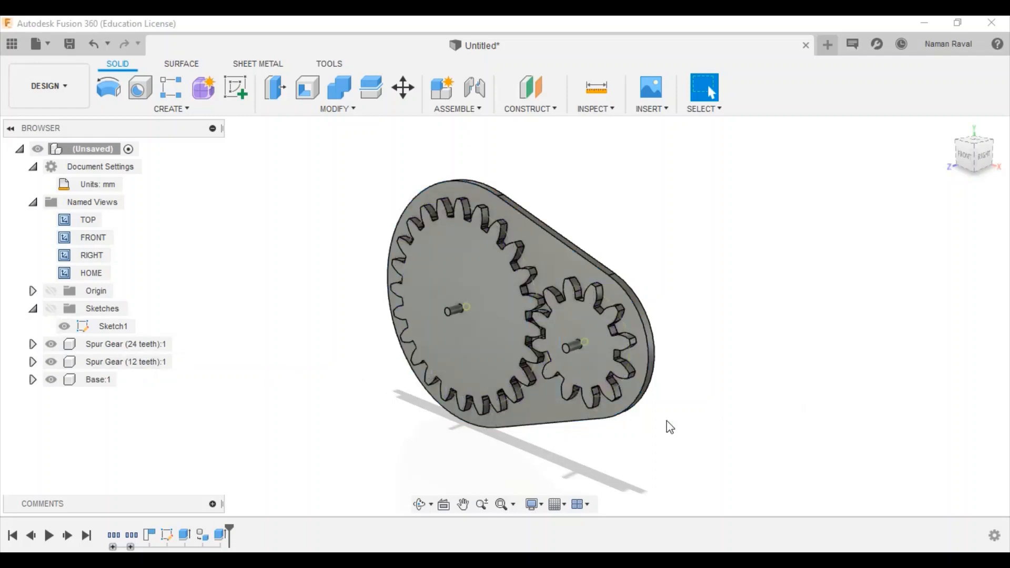
Step: Measure the thickness of the 12-tooth gear along the edge of one tooth tip
scroll(702, 404, down, 1)
scroll(639, 426, up, 6)
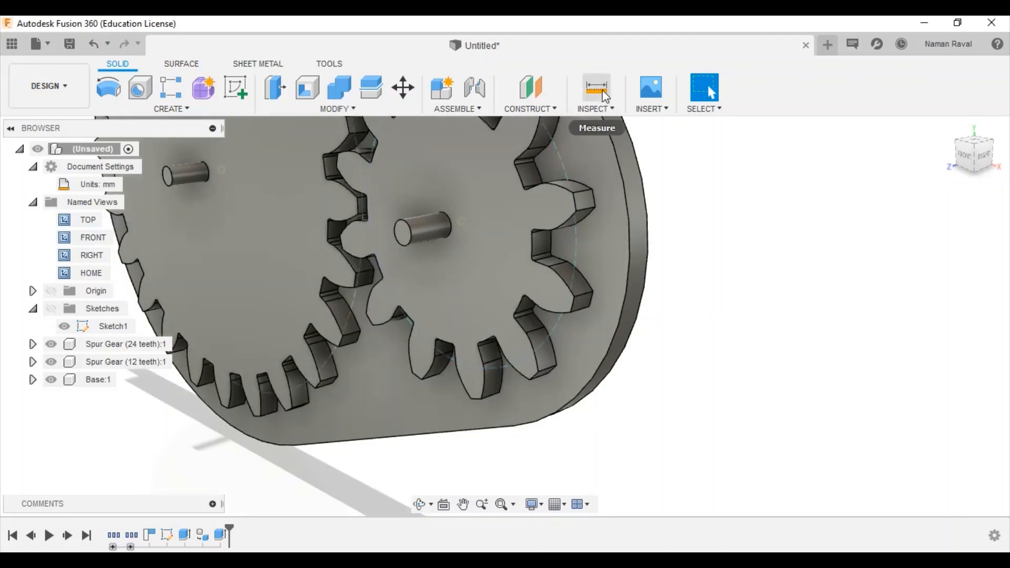
click(604, 94)
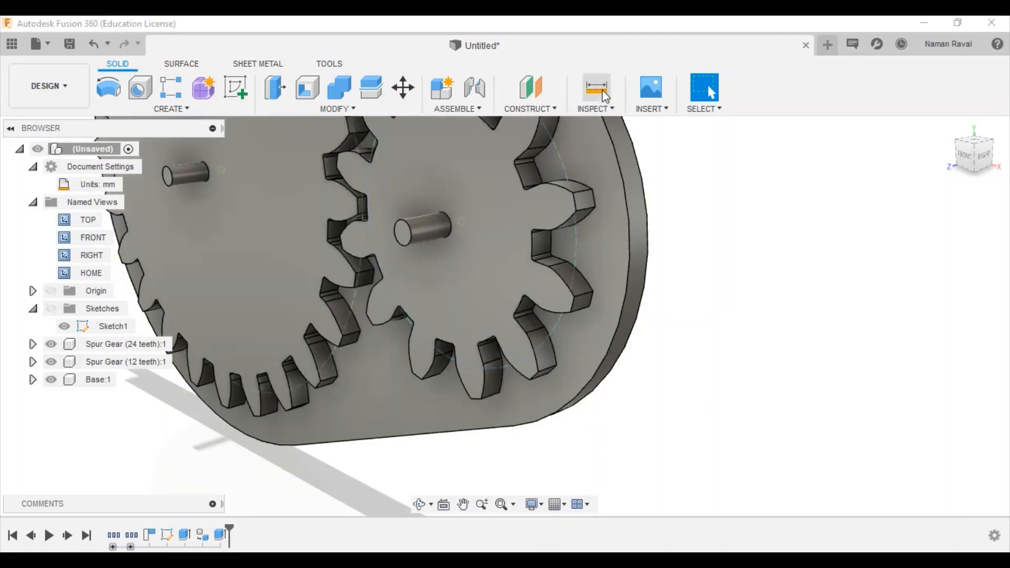
click(583, 295)
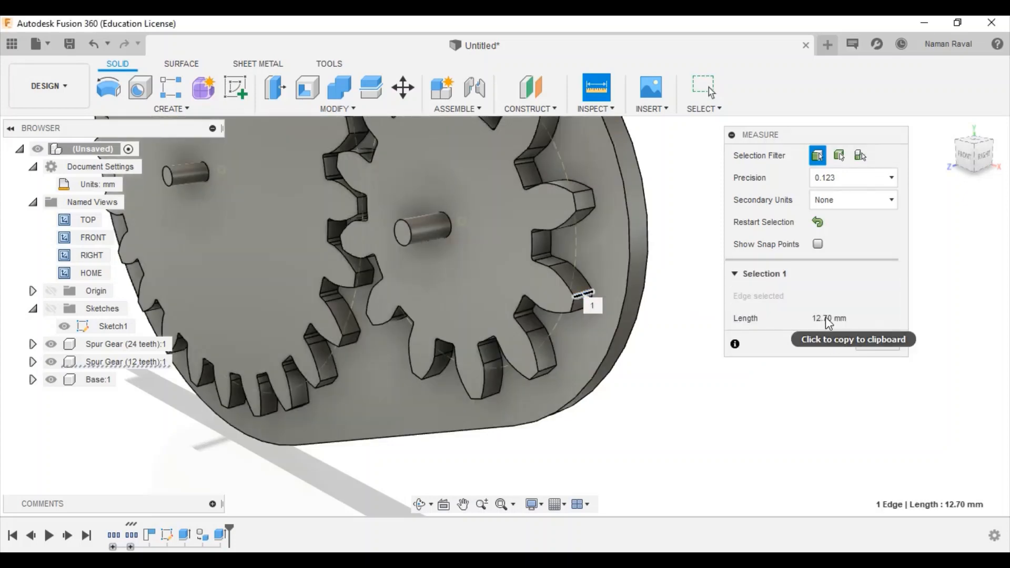
click(877, 347)
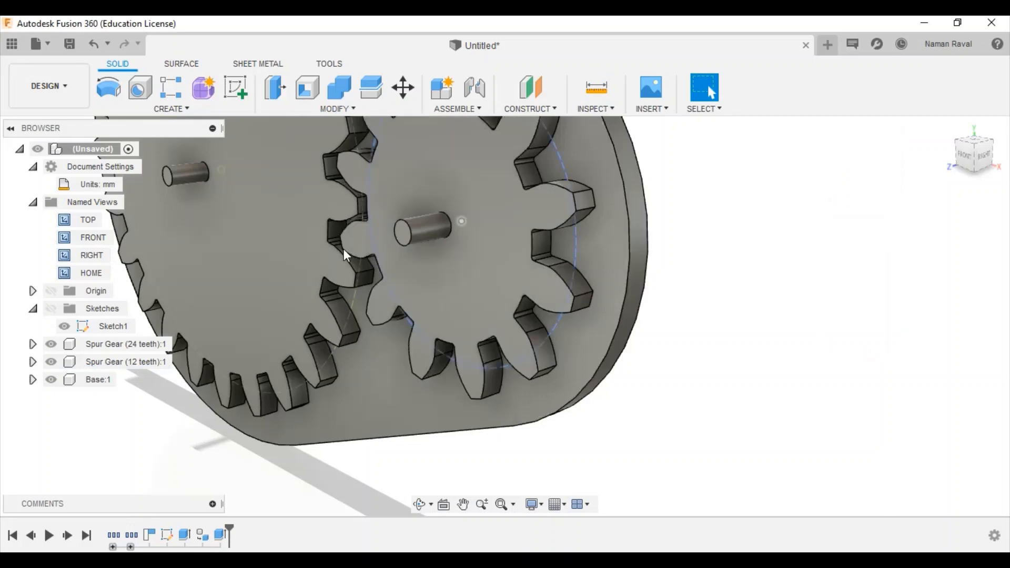
Step: Edit the extrusion of the two centre pins and set its distance to 13 mm
right_click(220, 530)
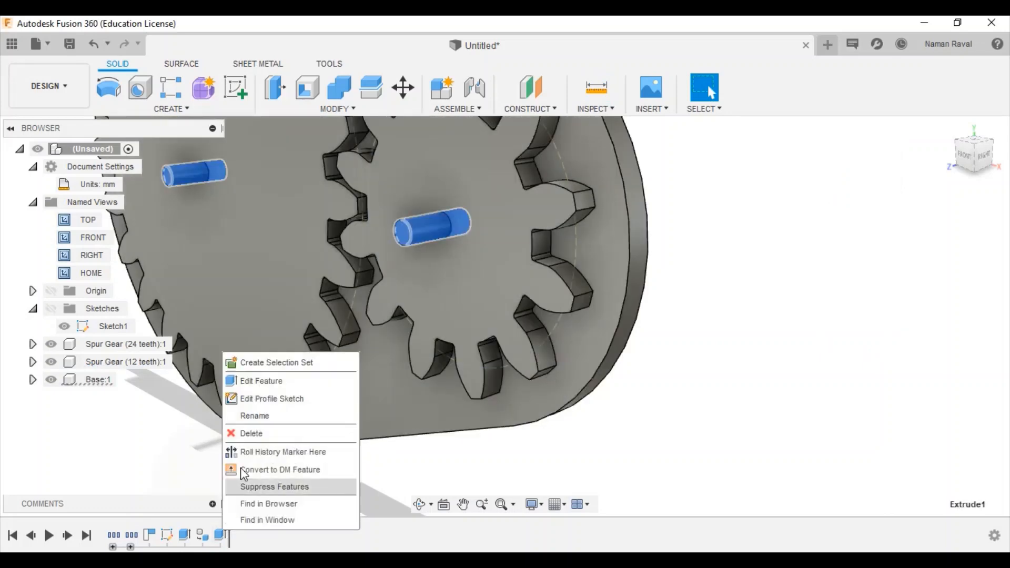
click(289, 384)
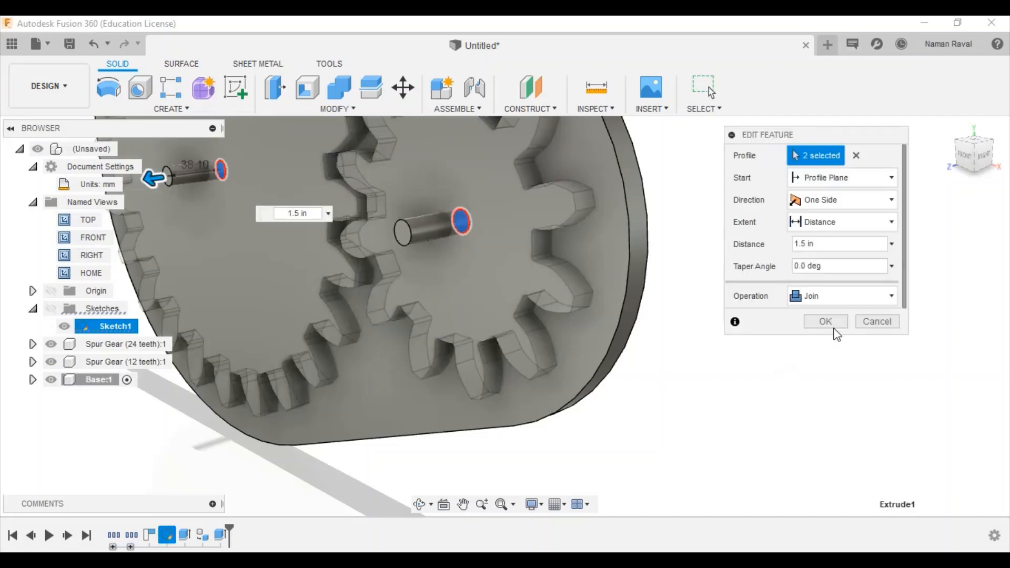
click(829, 245)
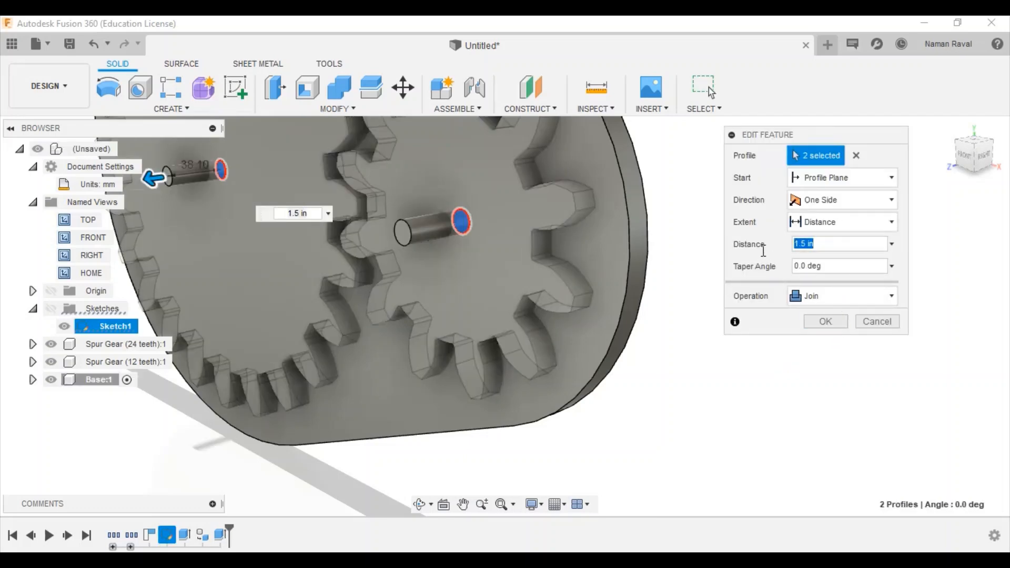
key(BackSpace)
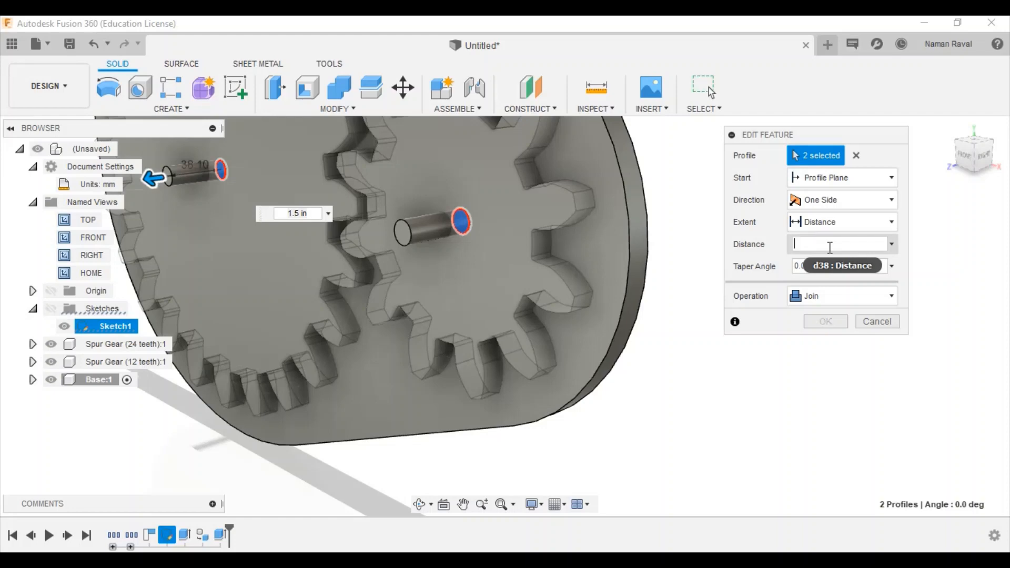
text(12.70 mm)
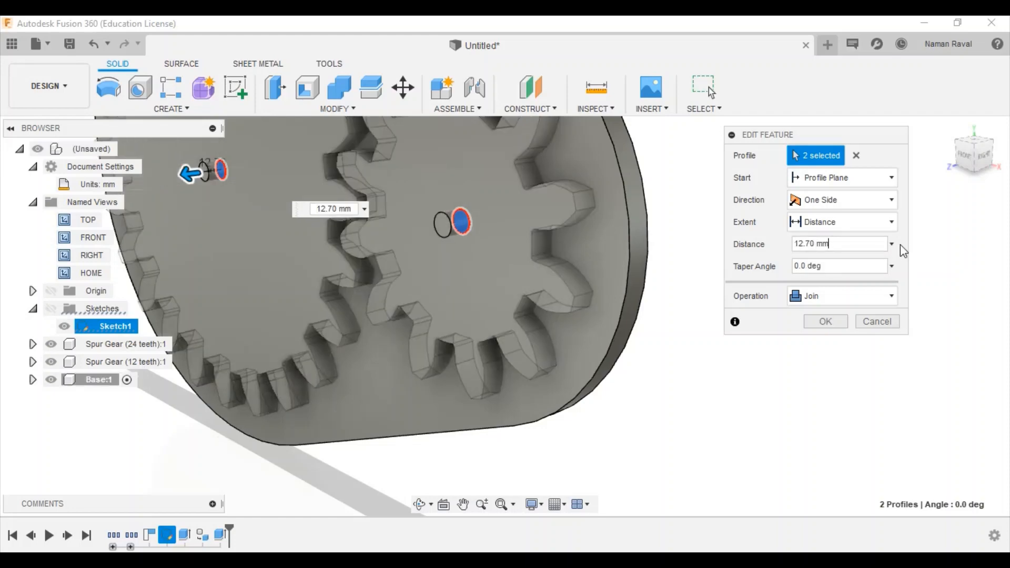
key(Left)
key(Left)
key(Left)
key(Left)
key(Right)
key(BackSpace)
key(BackSpace)
key(BackSpace)
key(BackSpace)
text(3)
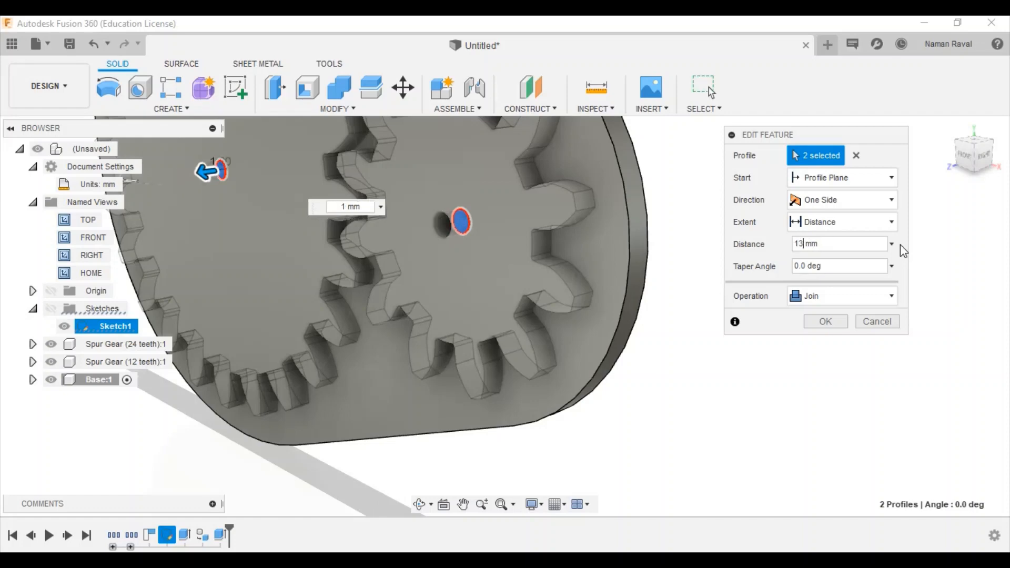
click(834, 322)
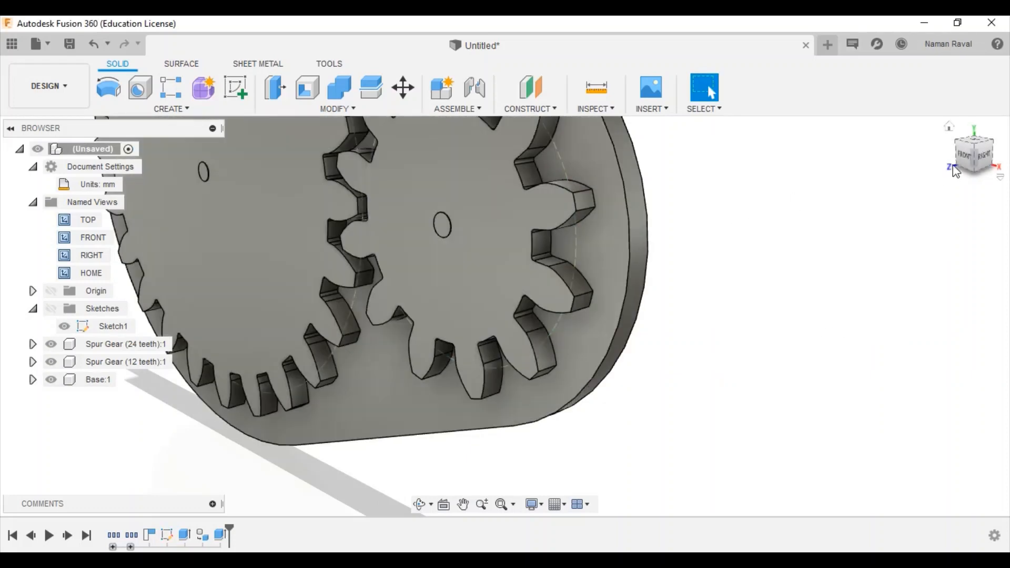
drag(956, 171, 972, 159)
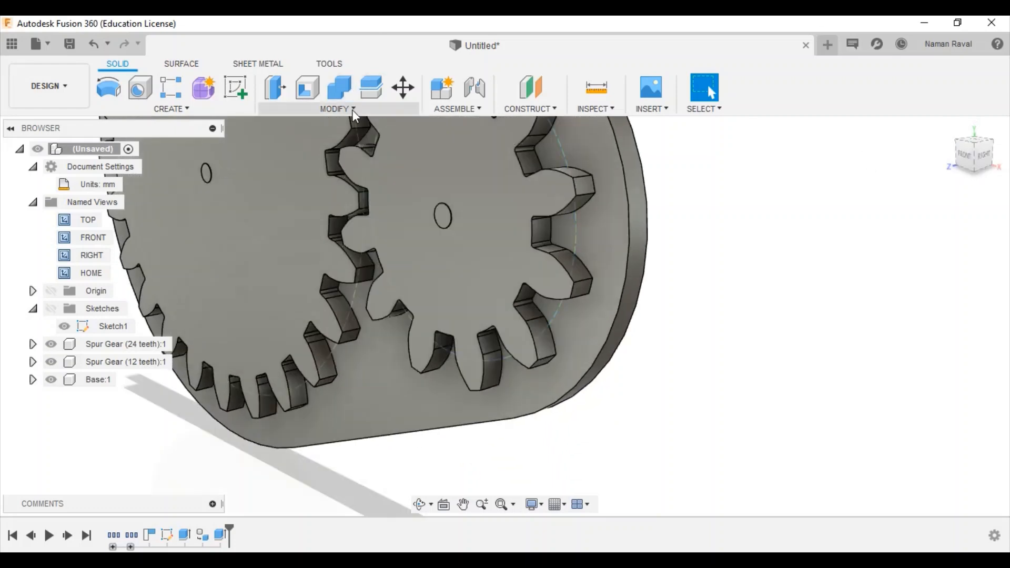
scroll(776, 293, down, 3)
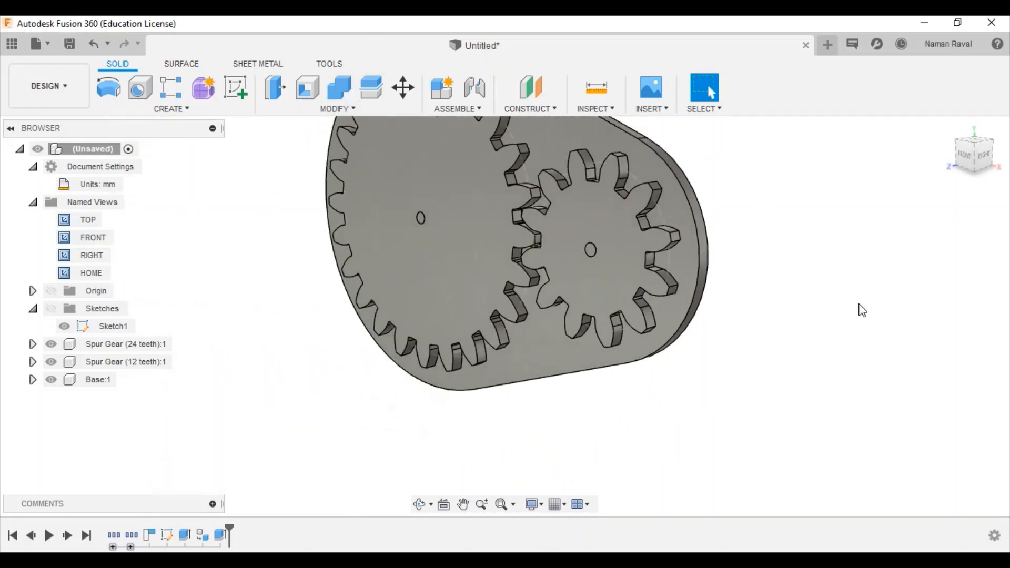
scroll(832, 345, down, 2)
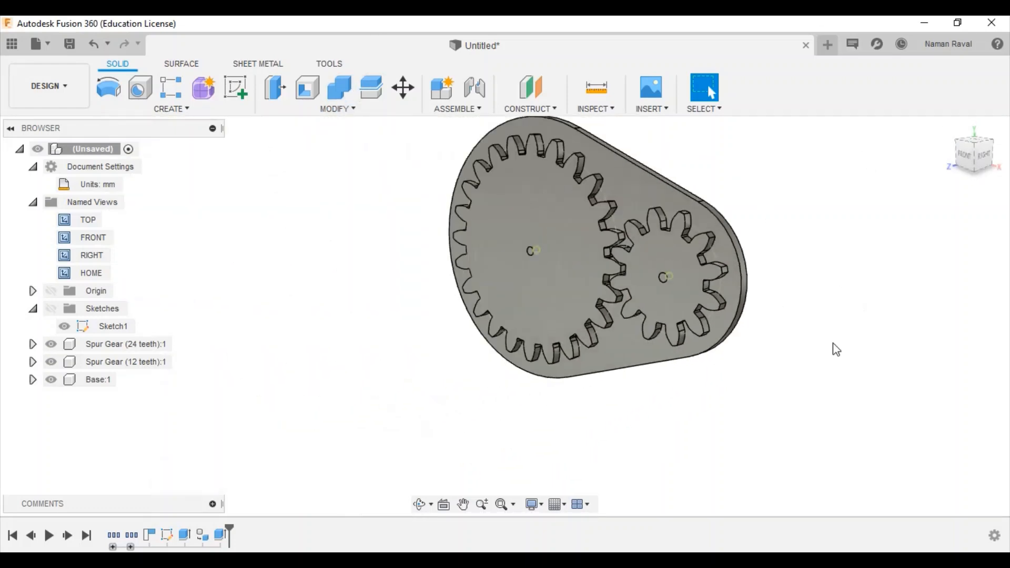
Step: Sketch a circle of 1 in diameter on the front face of the 24-tooth gear, near its upper teeth
click(235, 87)
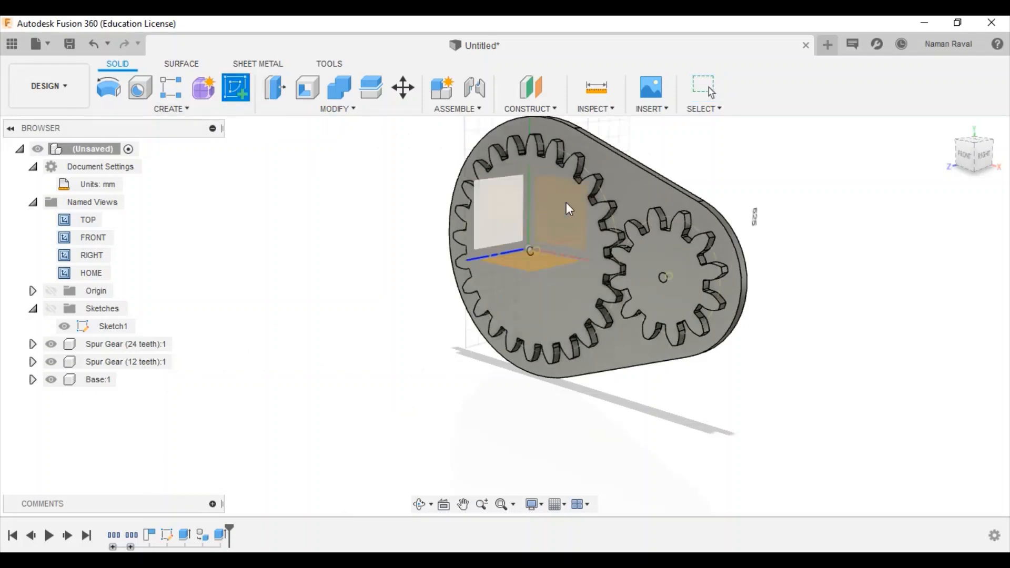
click(530, 164)
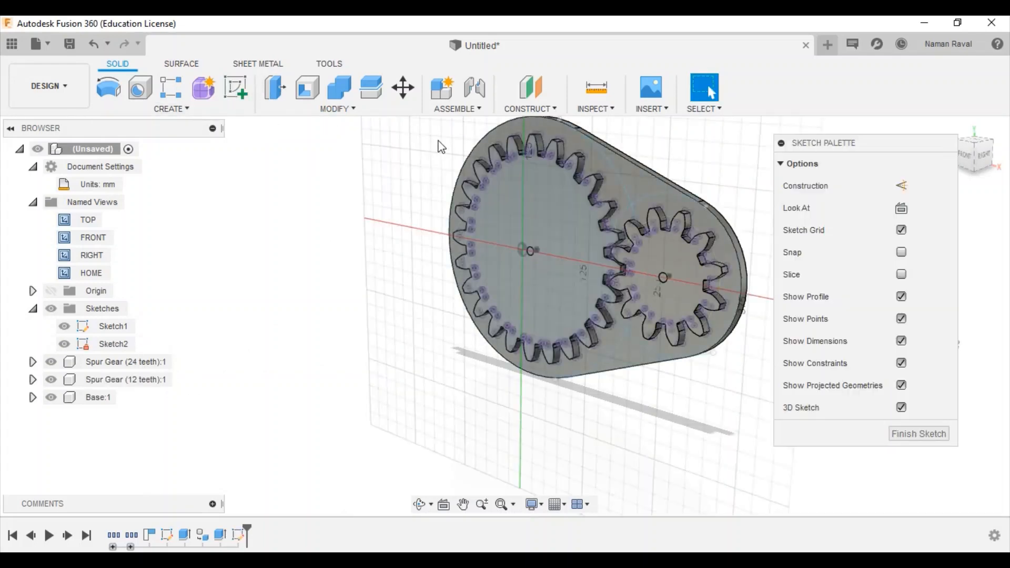
click(971, 160)
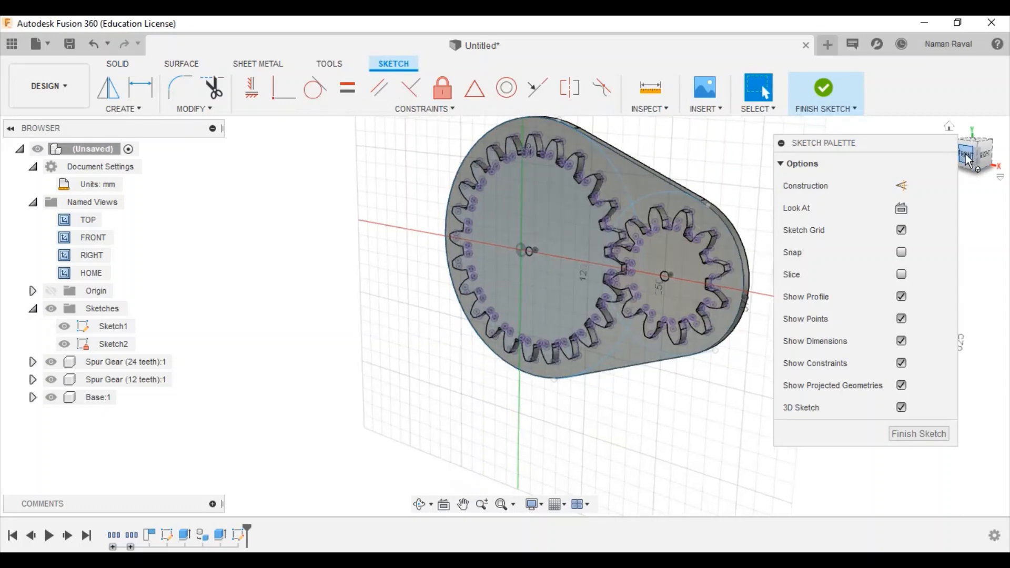
scroll(609, 122, up, 2)
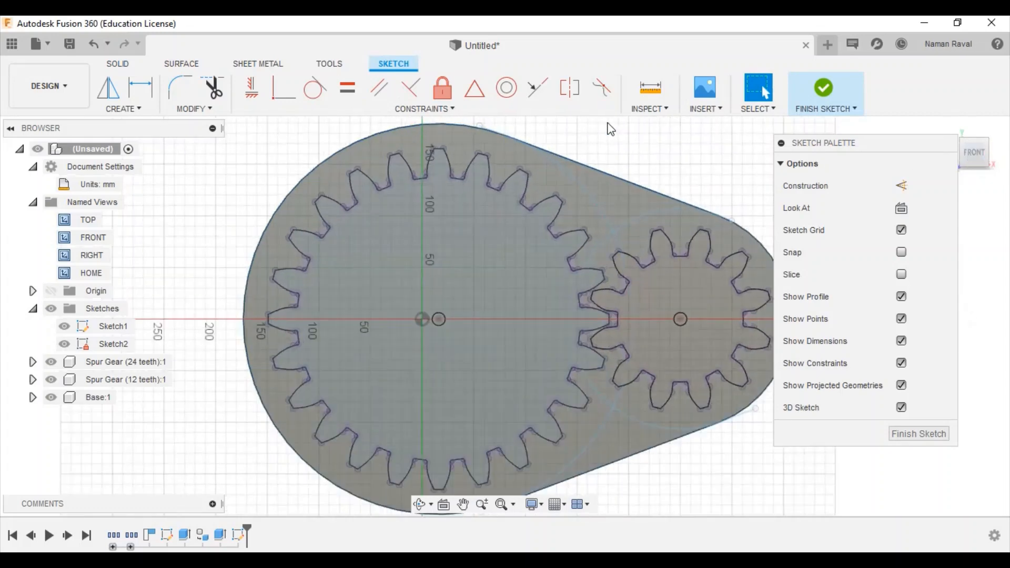
scroll(254, 157, up, 2)
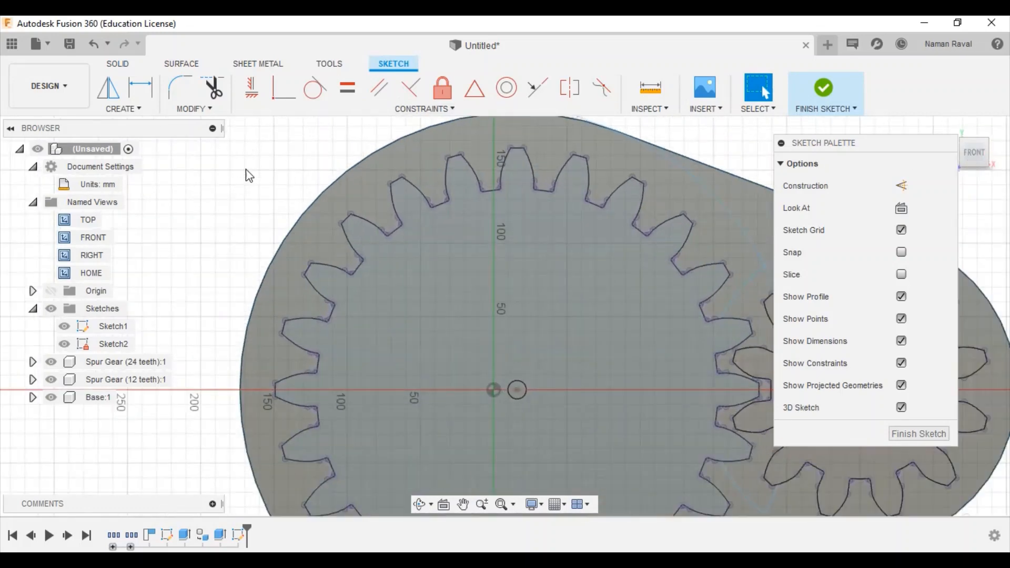
key(c)
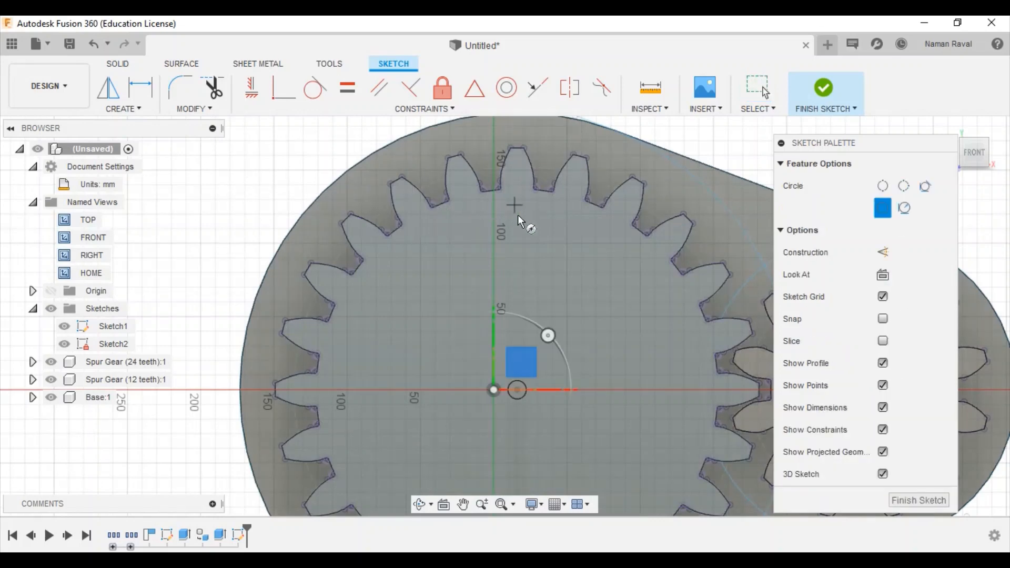
click(509, 227)
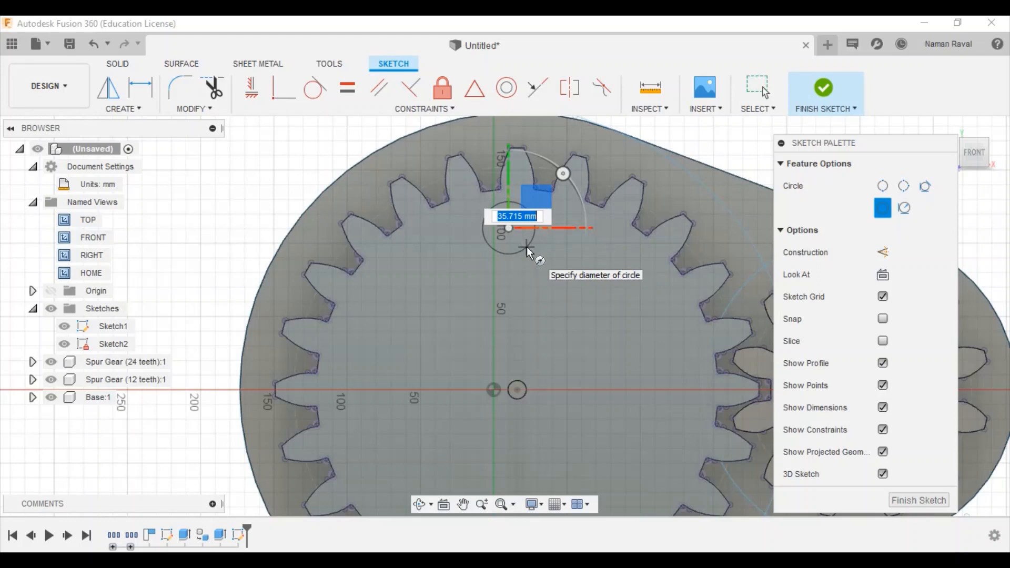
text(1in)
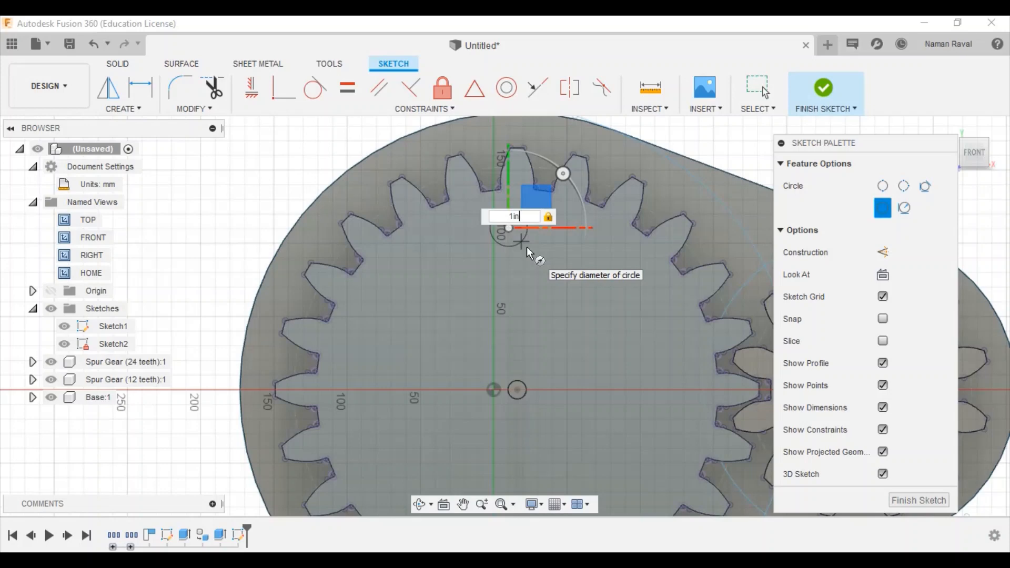
key(Return)
key(Escape)
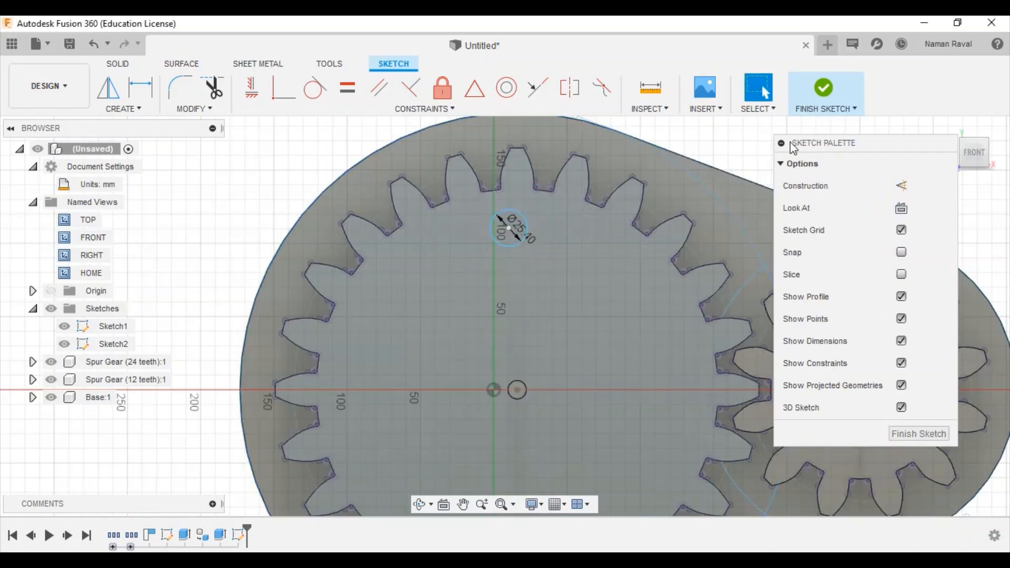
Step: Extrude the 1 in circle 120 mm outward and join it to the 24-tooth gear as a handle
drag(898, 145, 929, 198)
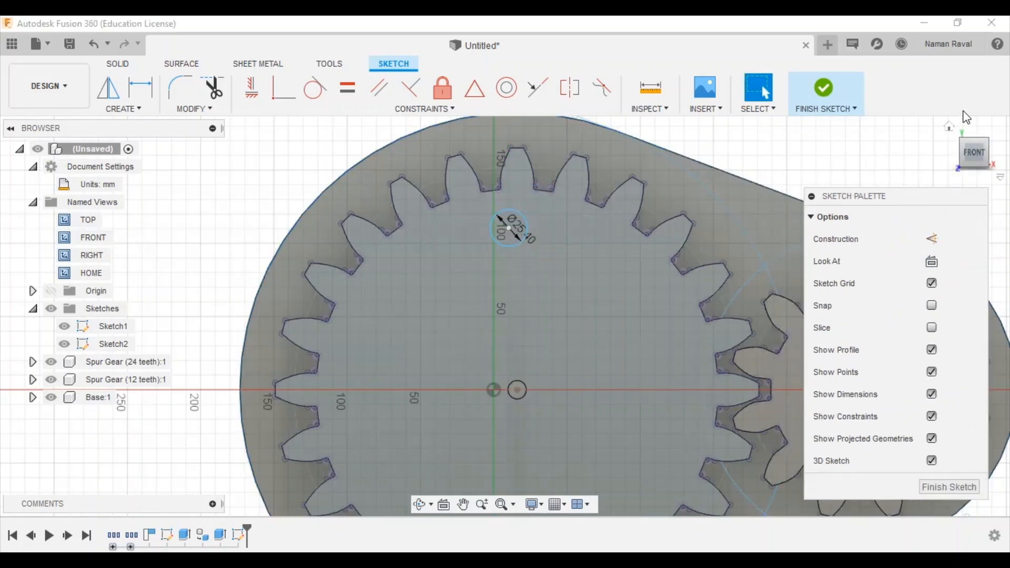
click(949, 127)
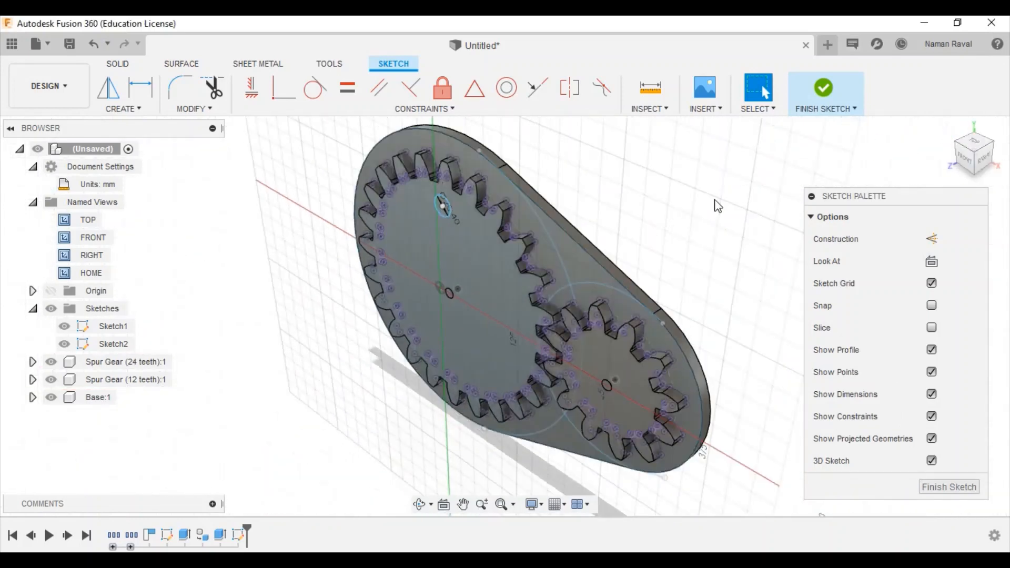
key(e)
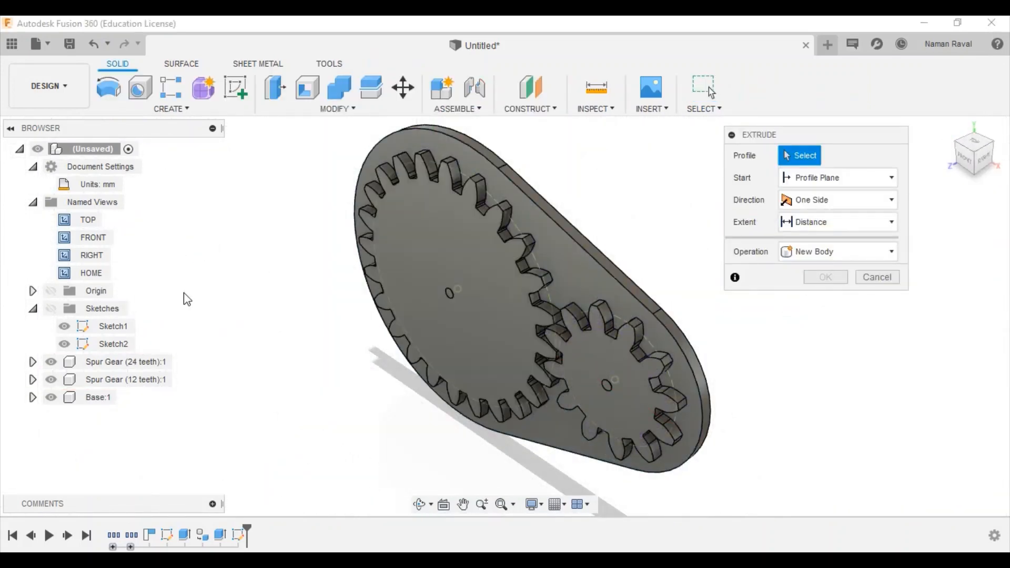
click(51, 308)
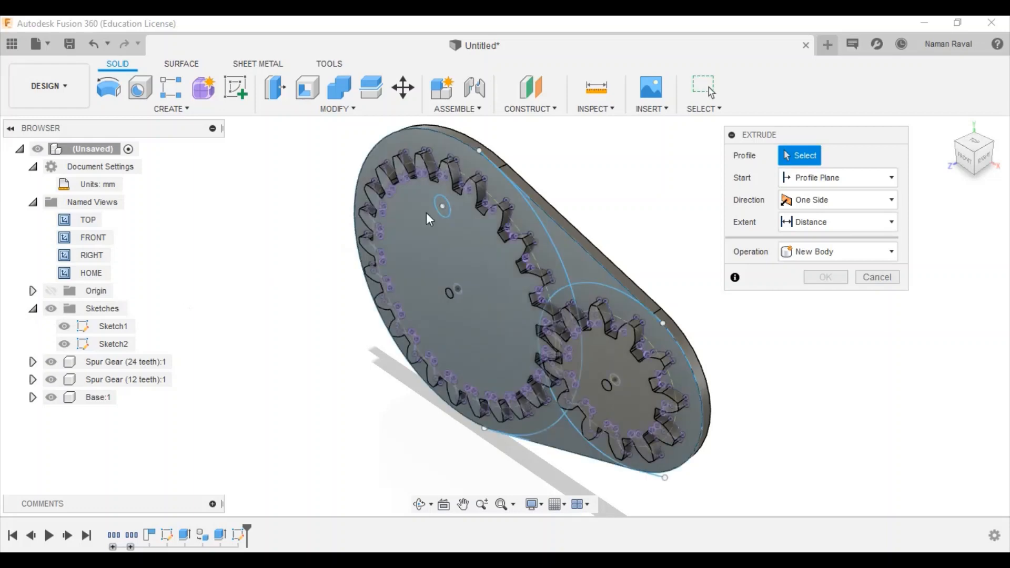
click(447, 204)
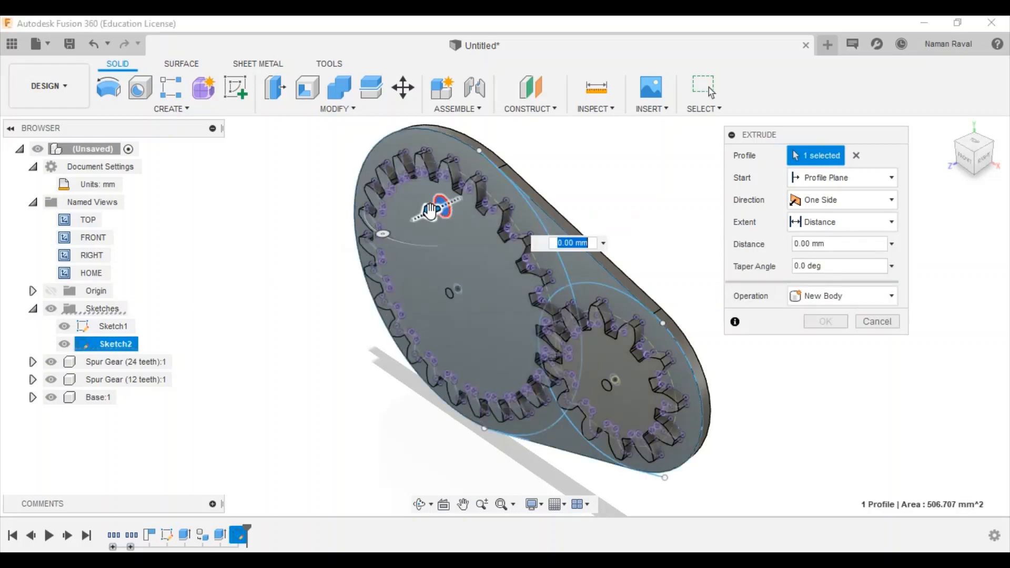
drag(404, 233, 340, 255)
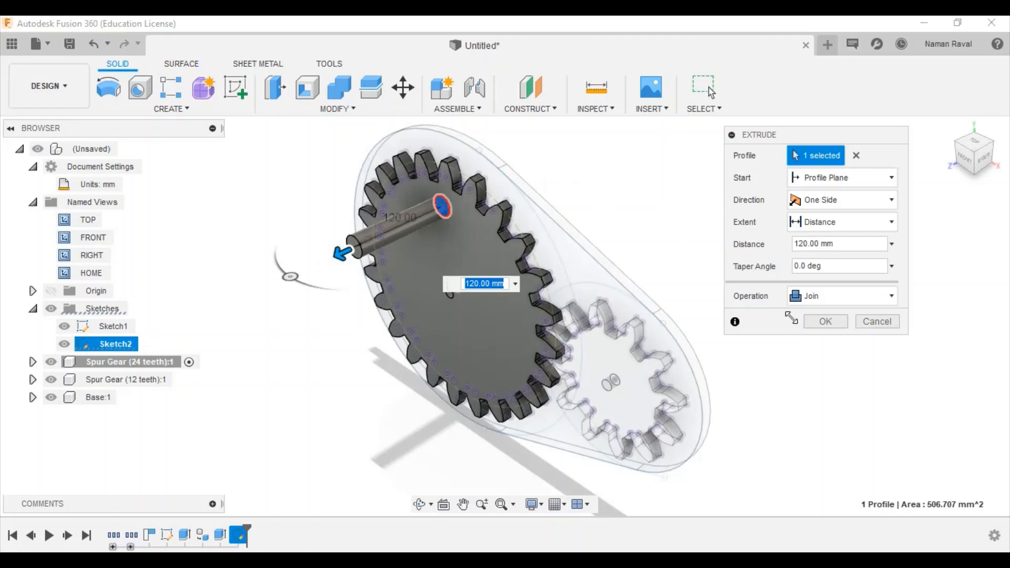
click(825, 322)
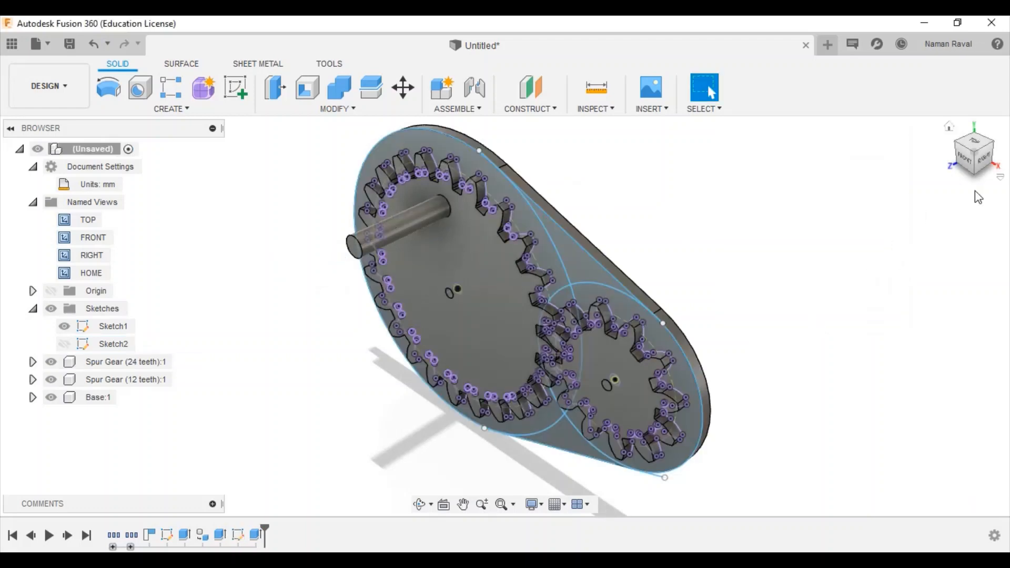
Step: Collapse the sketches folder and hide all sketches
click(974, 166)
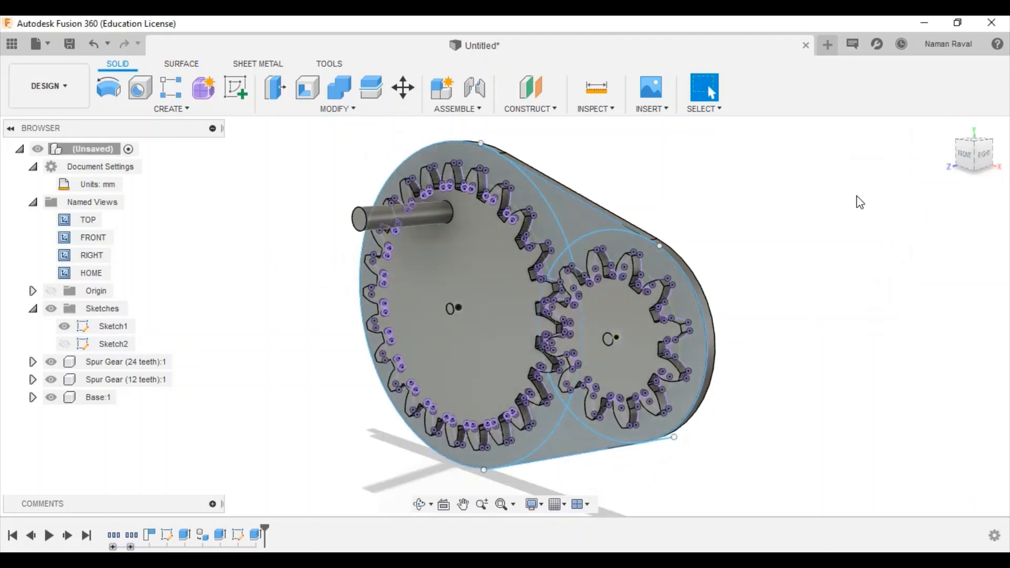
click(33, 309)
click(51, 308)
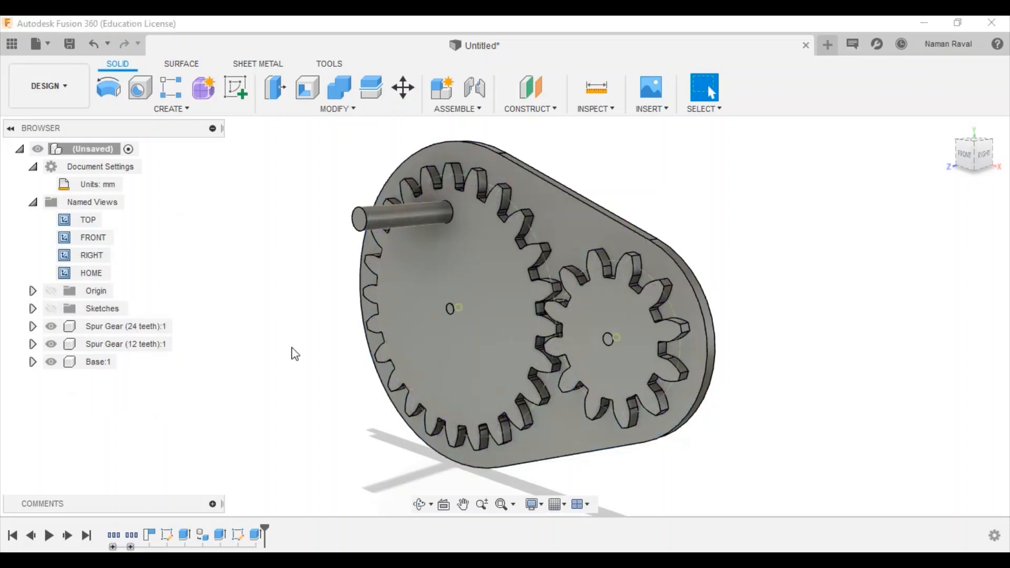
Step: Highlight the Base, the 12-tooth gear and the 24-tooth gear in turn to check which geometry each component contains
click(97, 363)
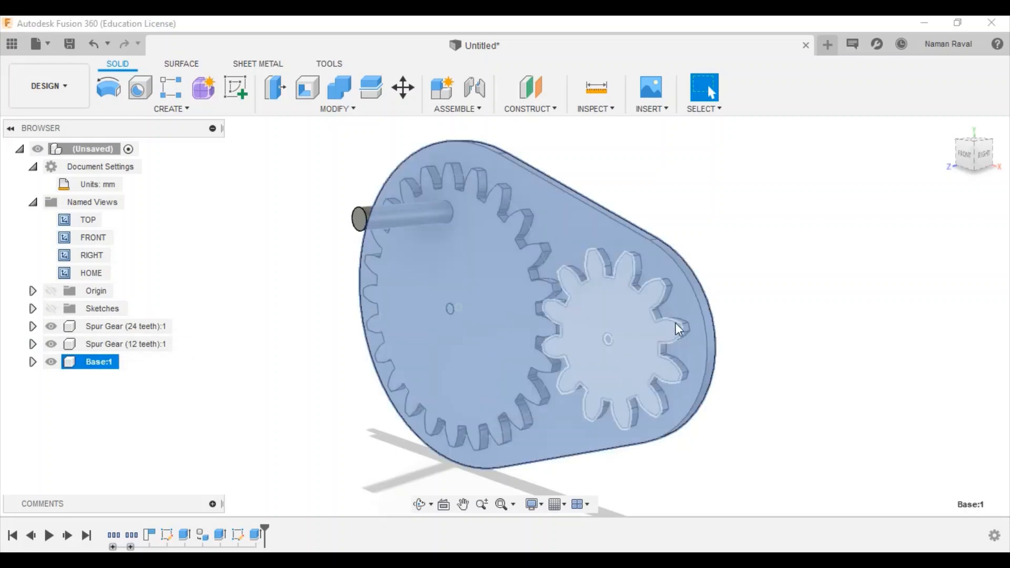
drag(977, 168, 939, 166)
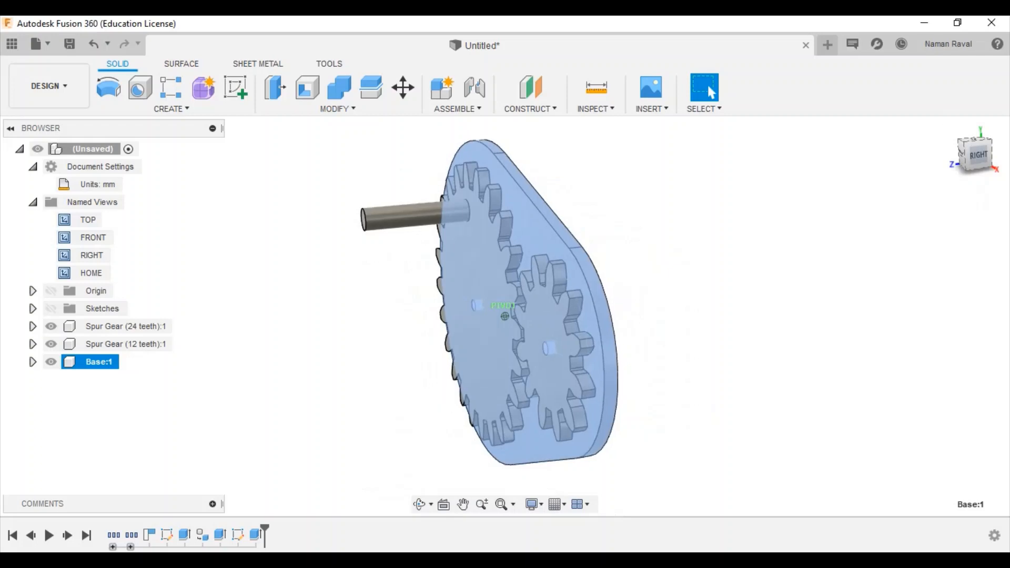
click(768, 234)
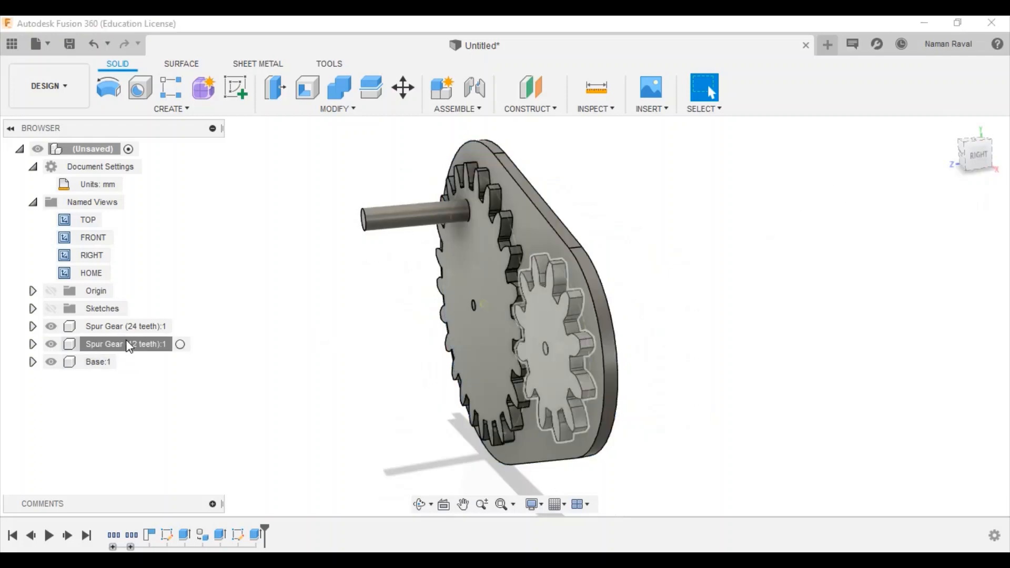
click(129, 345)
click(131, 326)
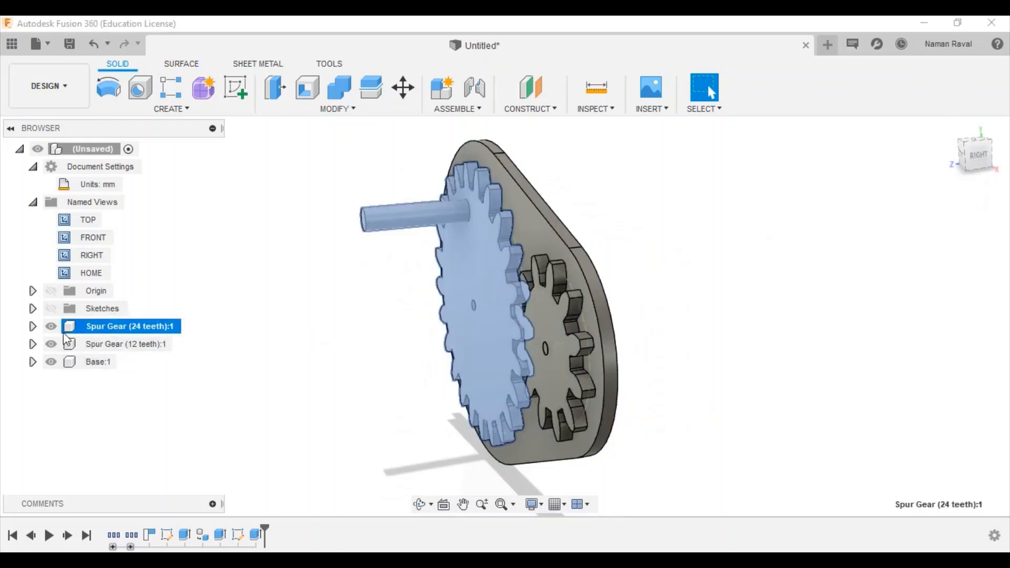
Step: Hide both spur gears and toggle the Base off and on to examine the plate with its pins alone
click(51, 326)
click(50, 344)
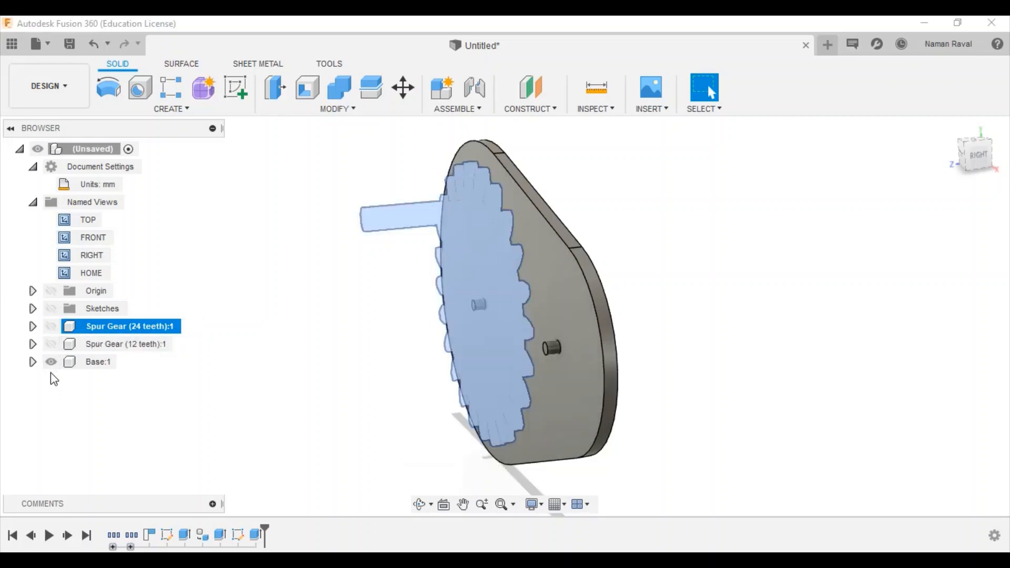
click(77, 407)
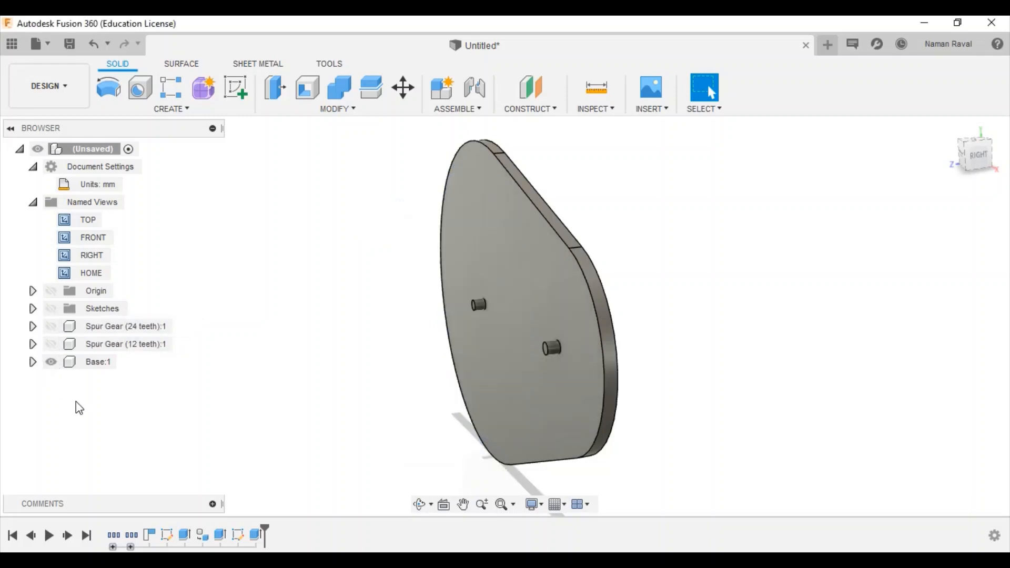
click(60, 362)
click(51, 362)
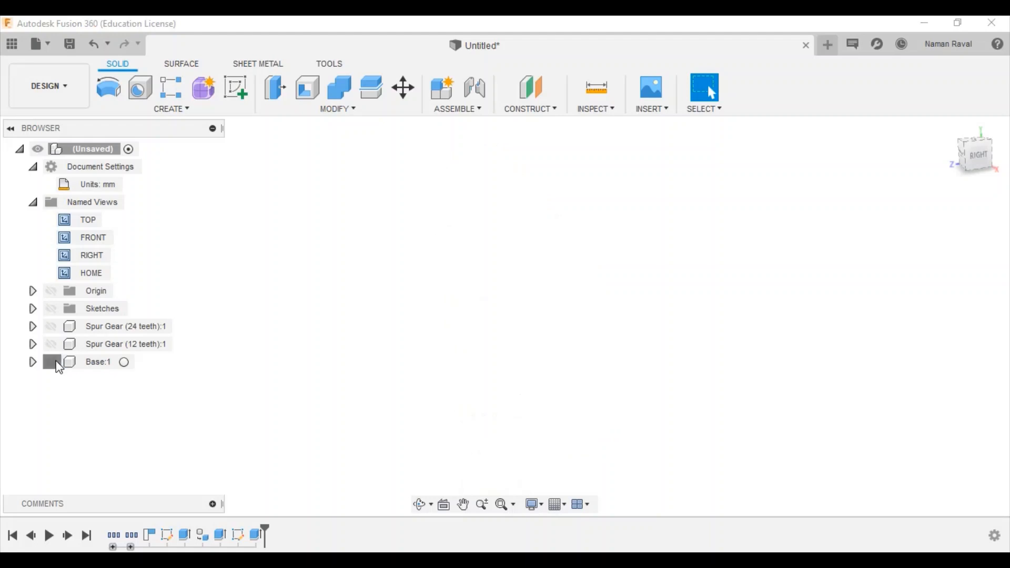
click(51, 361)
click(167, 344)
click(252, 426)
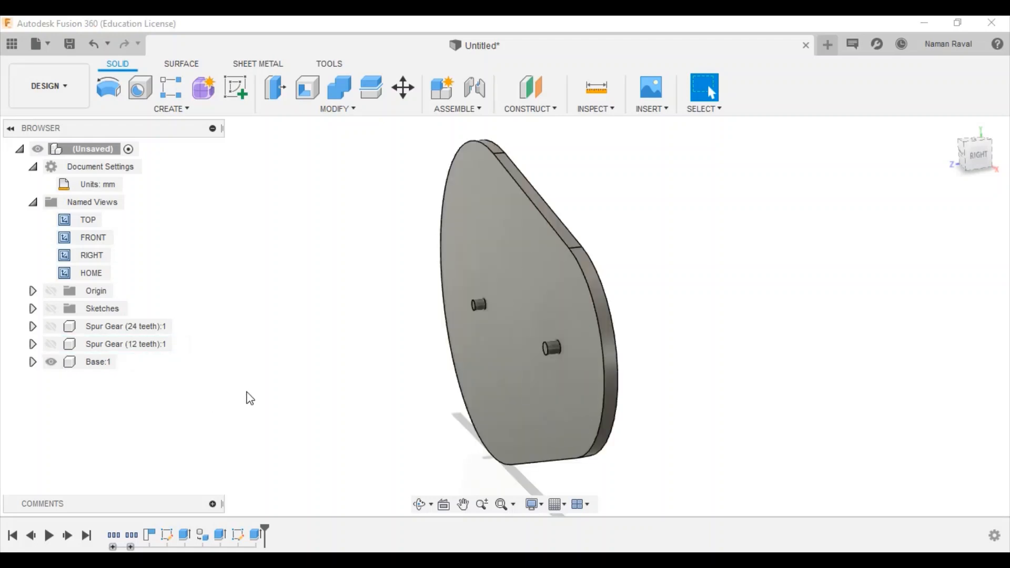
Step: Show both spur gears again and briefly hide the Base to view the gears without the plate
click(51, 344)
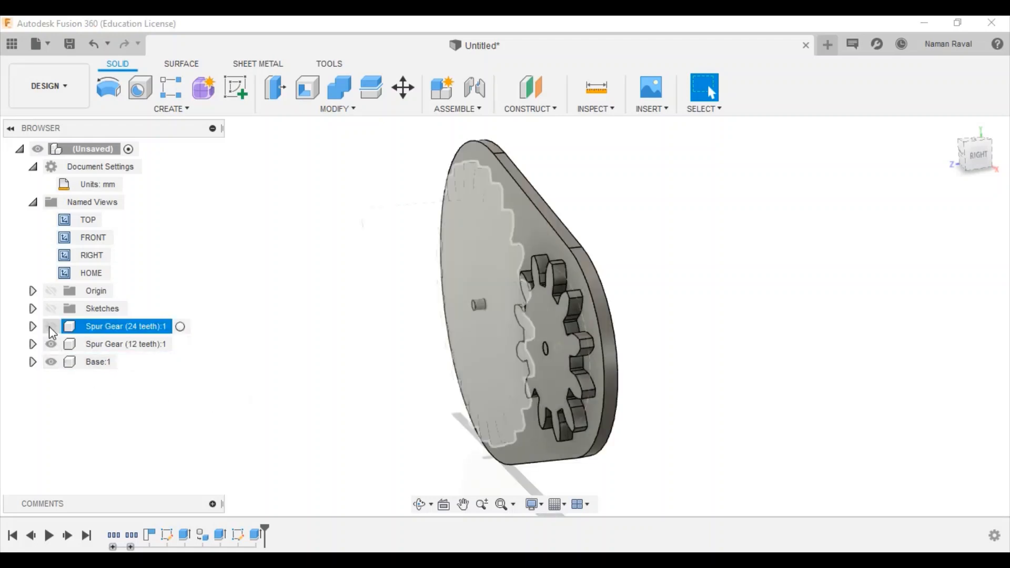
click(51, 327)
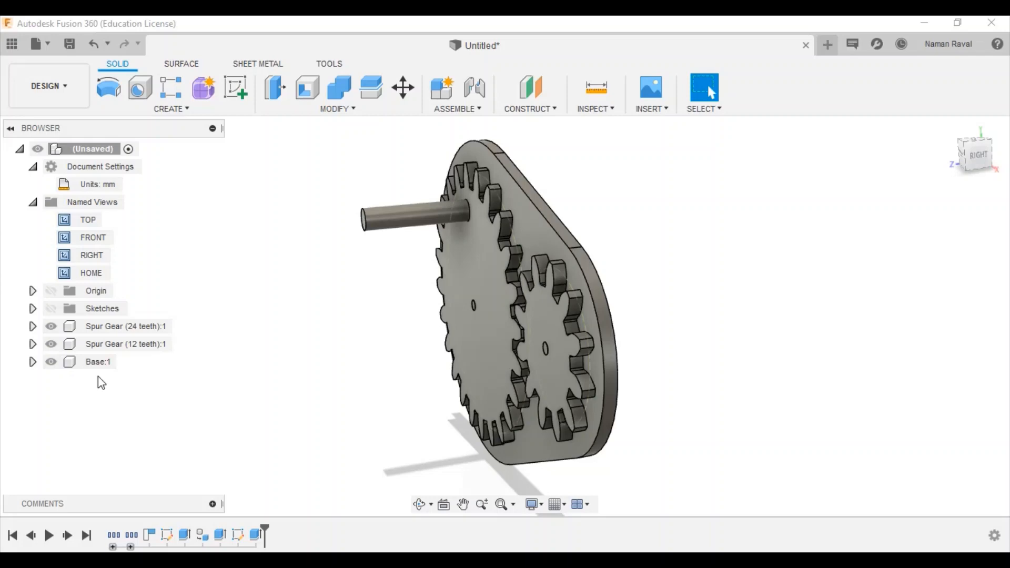
click(51, 362)
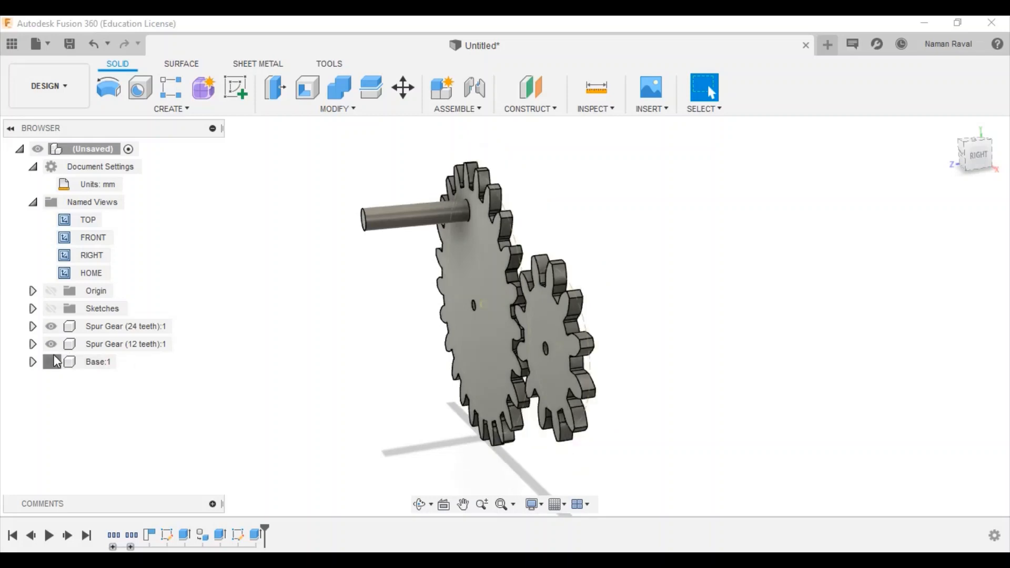
click(51, 362)
Step: Ground the Base component so it stays fixed in the assembly
right_click(97, 364)
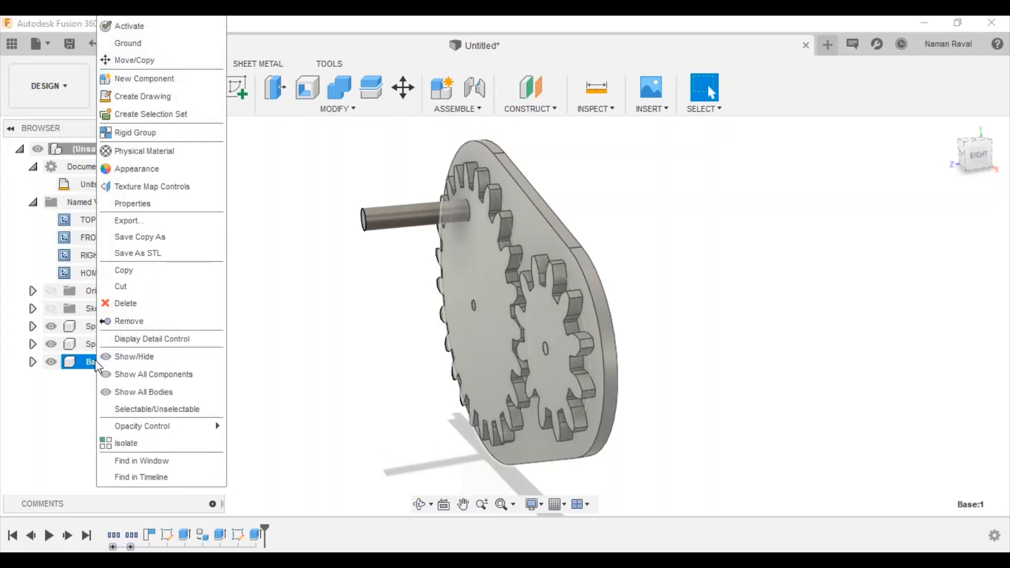
click(141, 38)
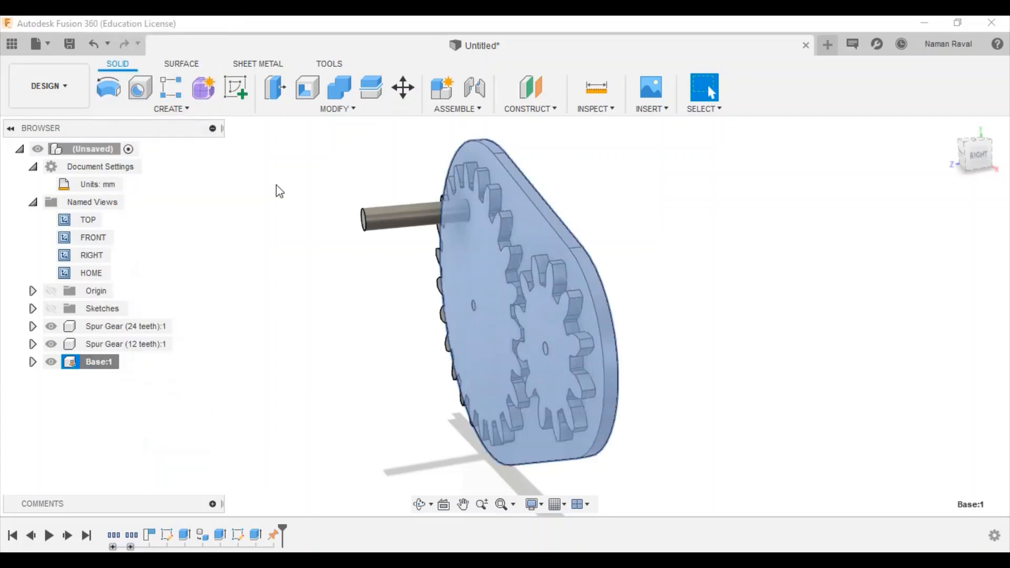
click(237, 290)
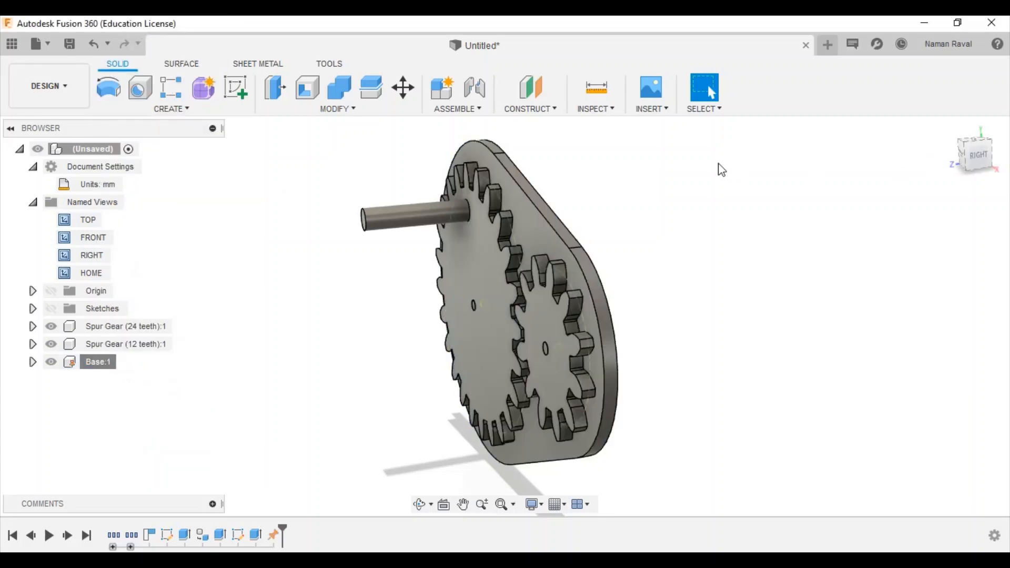
Step: Fillet the front outer edge chain of the base plate with a 10 mm constant radius
key(f)
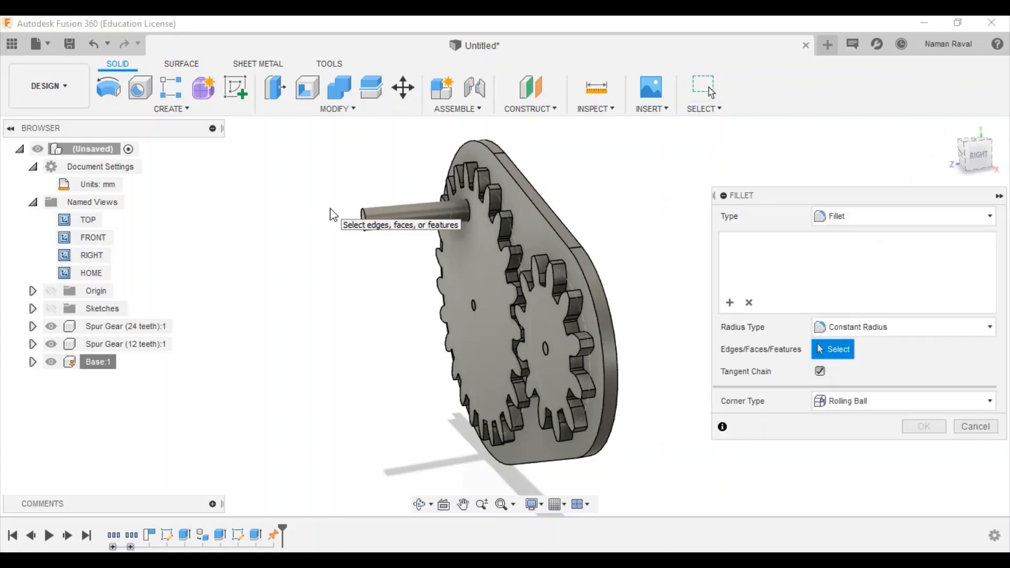
click(530, 205)
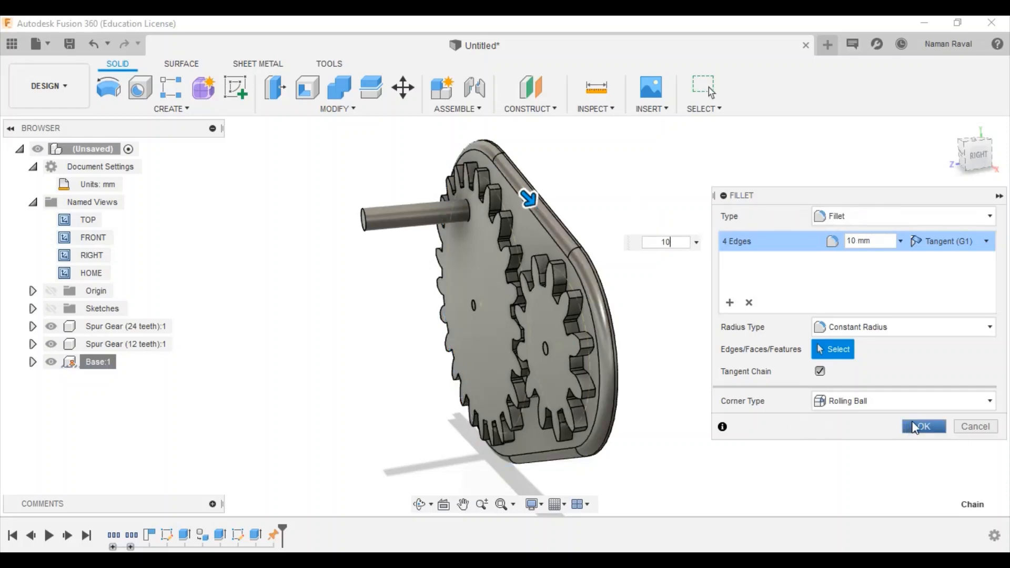
click(919, 428)
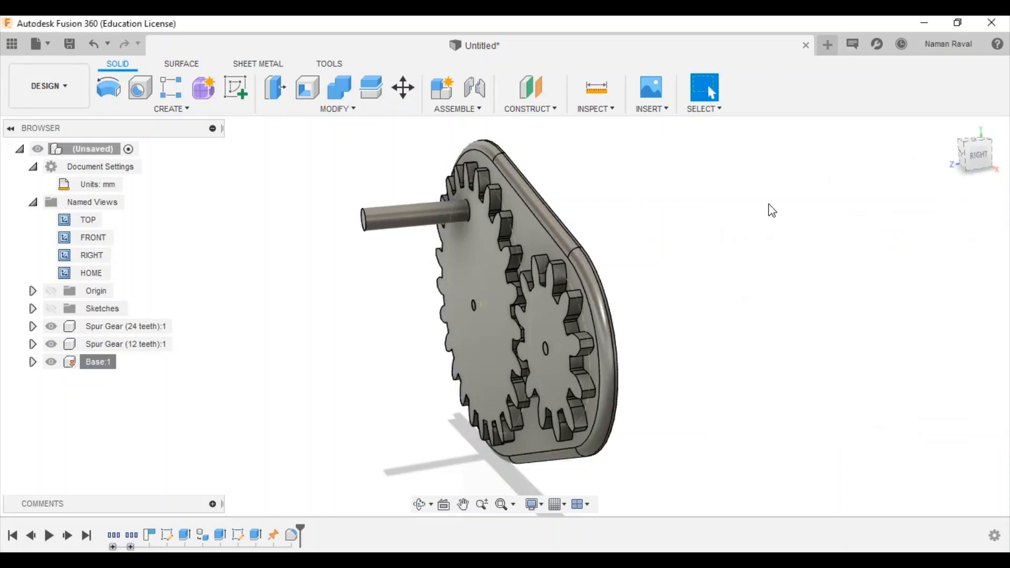
Step: Apply the Mahogany wood appearance from the appearance library to the base plate
key(a)
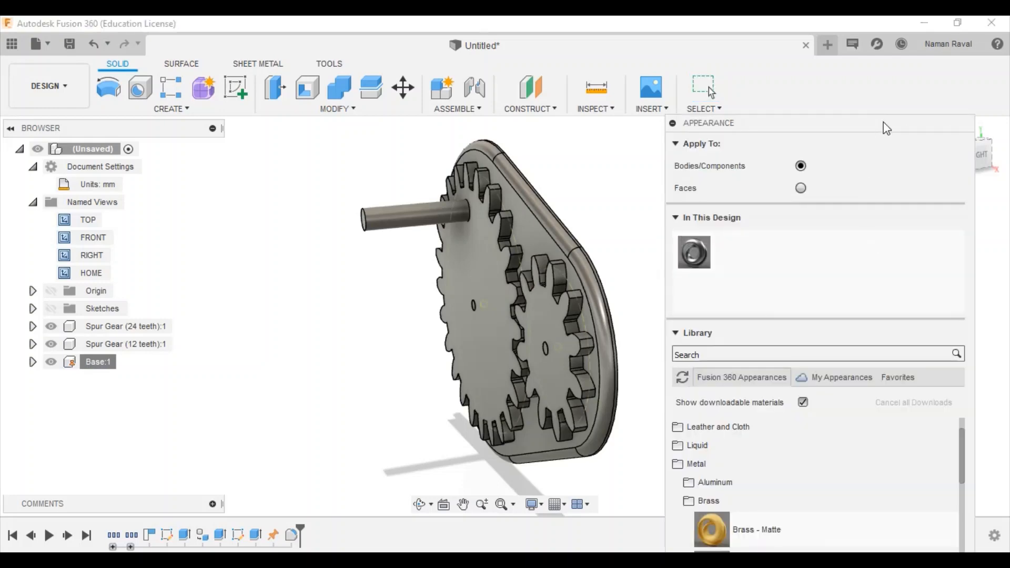
drag(887, 128, 869, 21)
scroll(758, 368, down, 3)
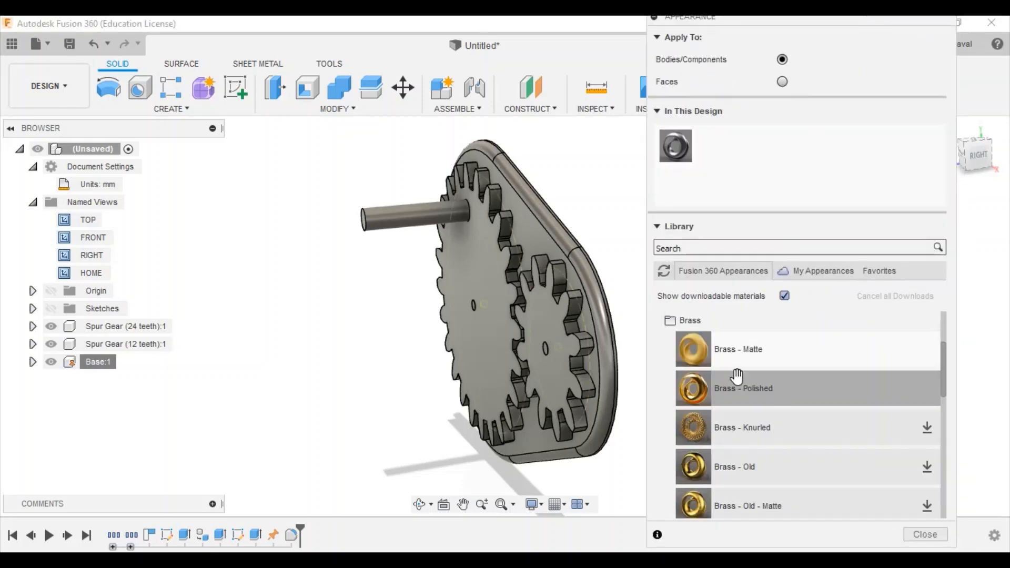
click(753, 323)
scroll(743, 468, down, 1)
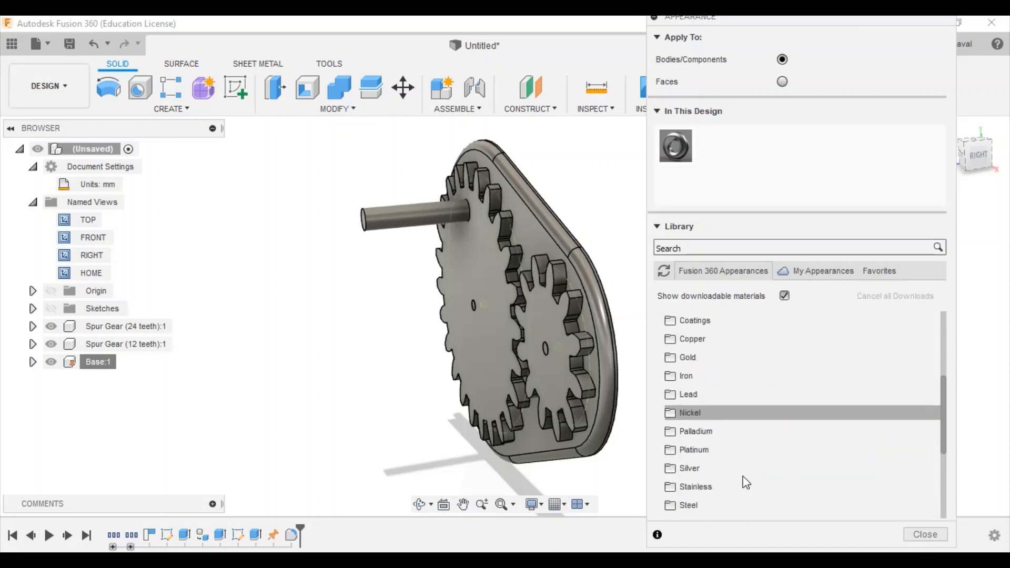
scroll(746, 451, down, 3)
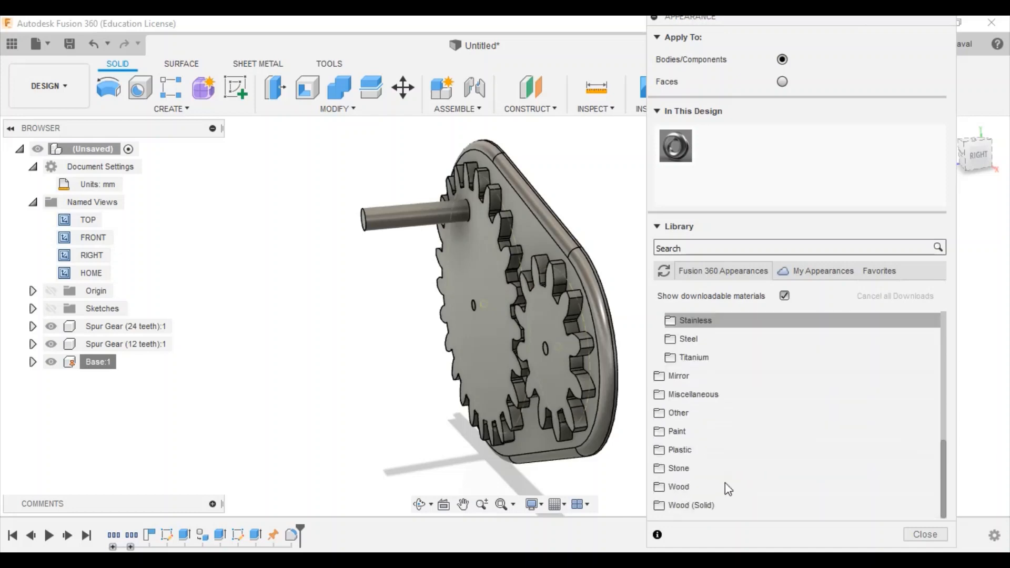
click(708, 487)
scroll(805, 412, down, 2)
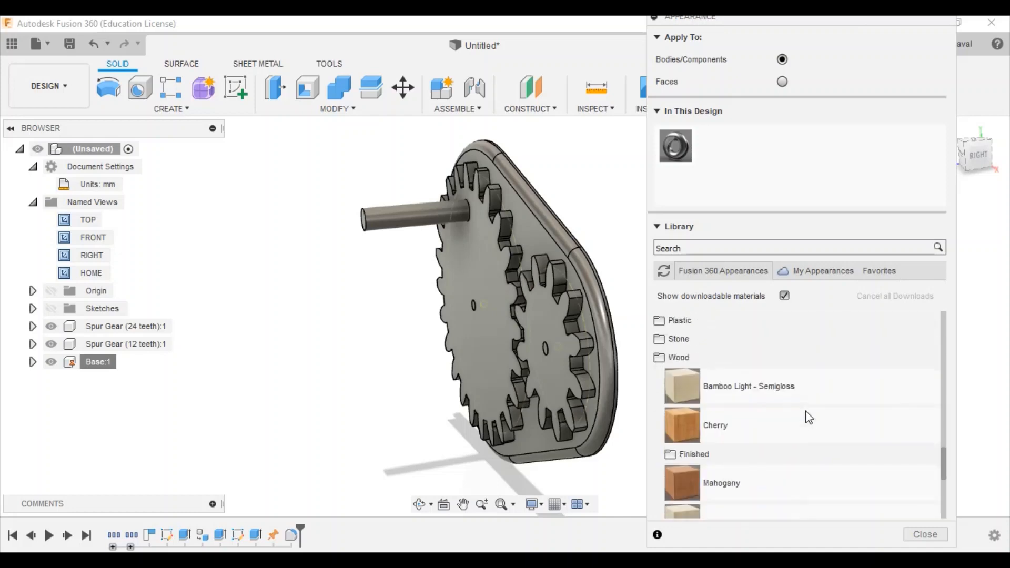
drag(751, 478, 580, 260)
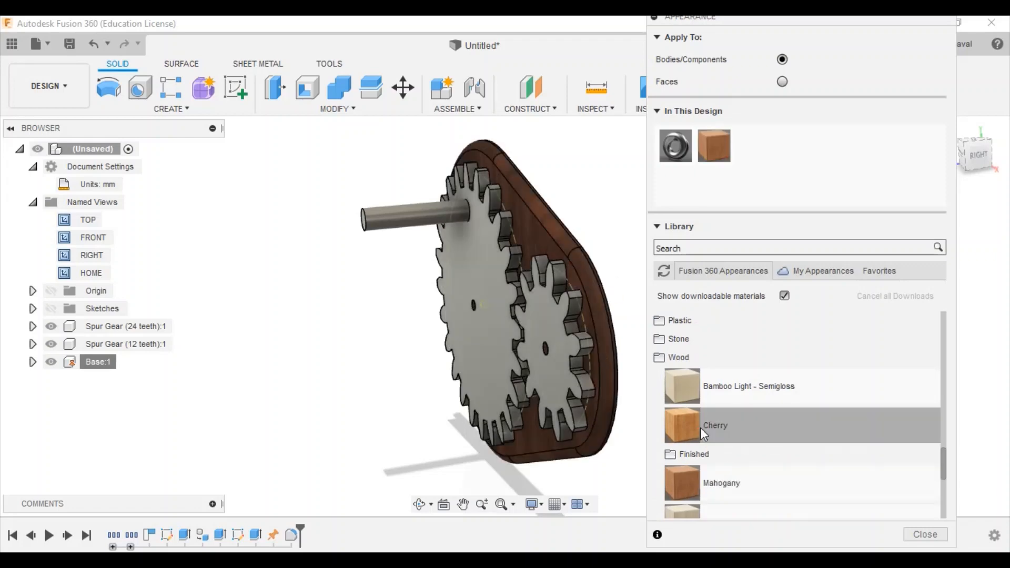
Step: Apply the Iron - Cast metal appearance to both the 12-tooth gear and the 24-tooth gear
click(750, 358)
scroll(726, 444, up, 6)
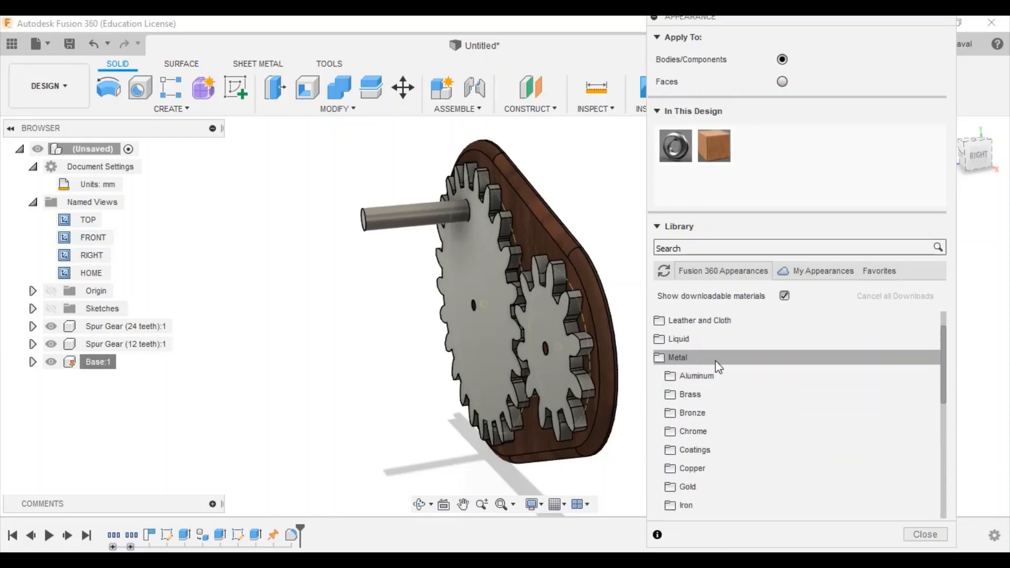
scroll(706, 479, down, 2)
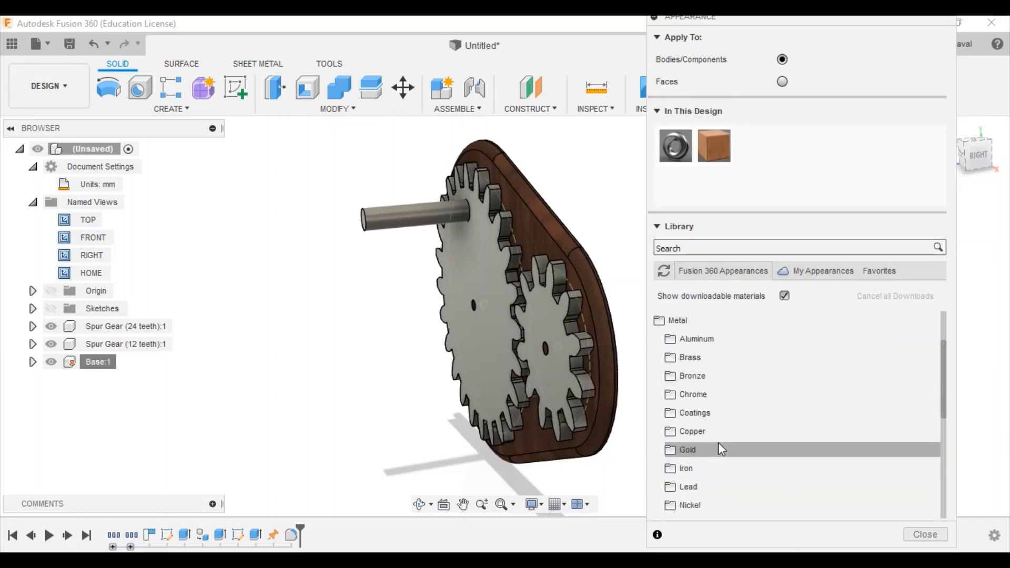
click(712, 468)
scroll(756, 456, down, 4)
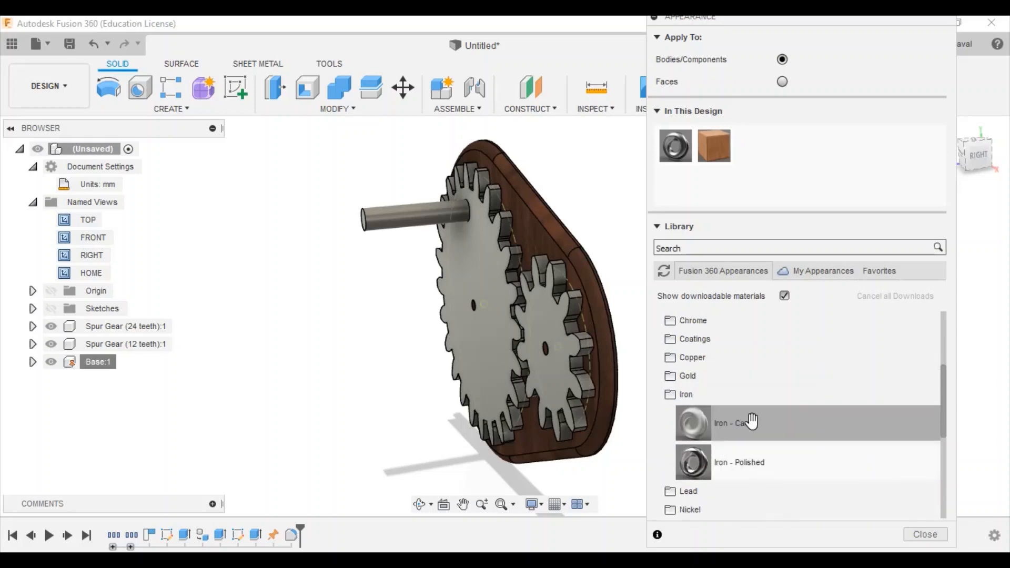
drag(752, 421, 541, 393)
mouse_move(749, 428)
mouse_down()
mouse_move(639, 421)
mouse_move(469, 374)
mouse_up()
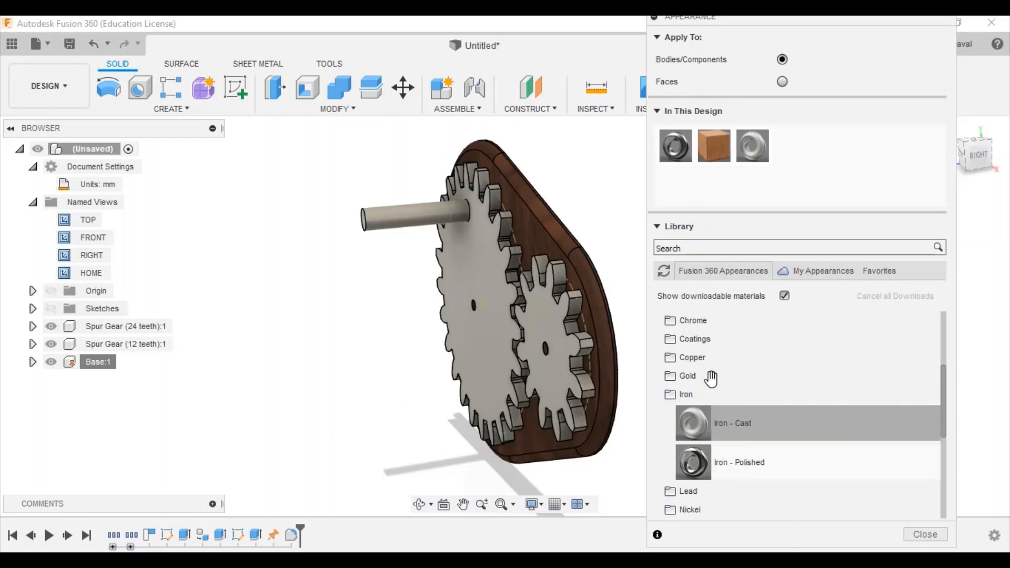
key(Escape)
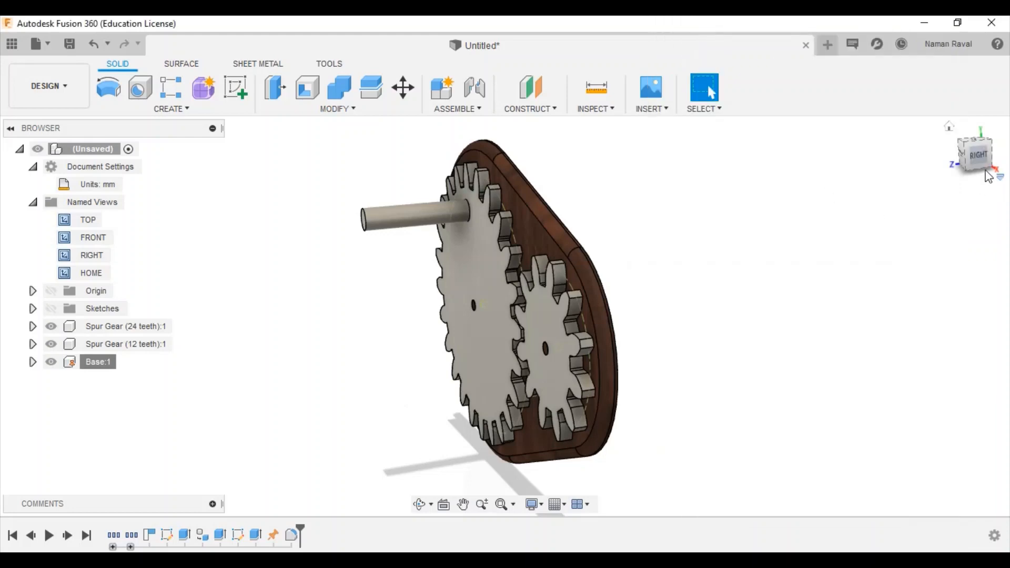
Step: Save the design as "Spur Gear" in the "you tube" project
click(967, 159)
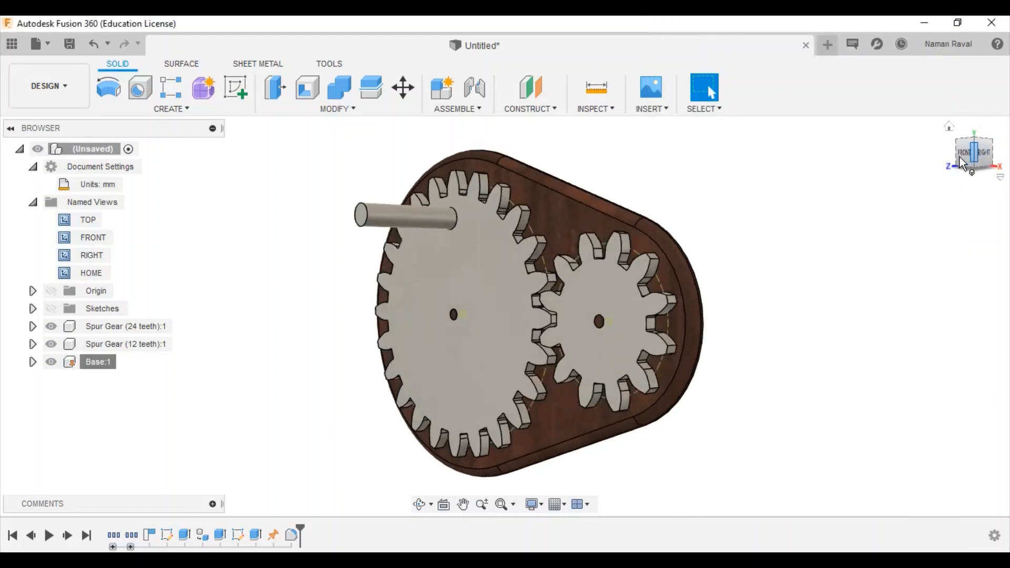
click(70, 46)
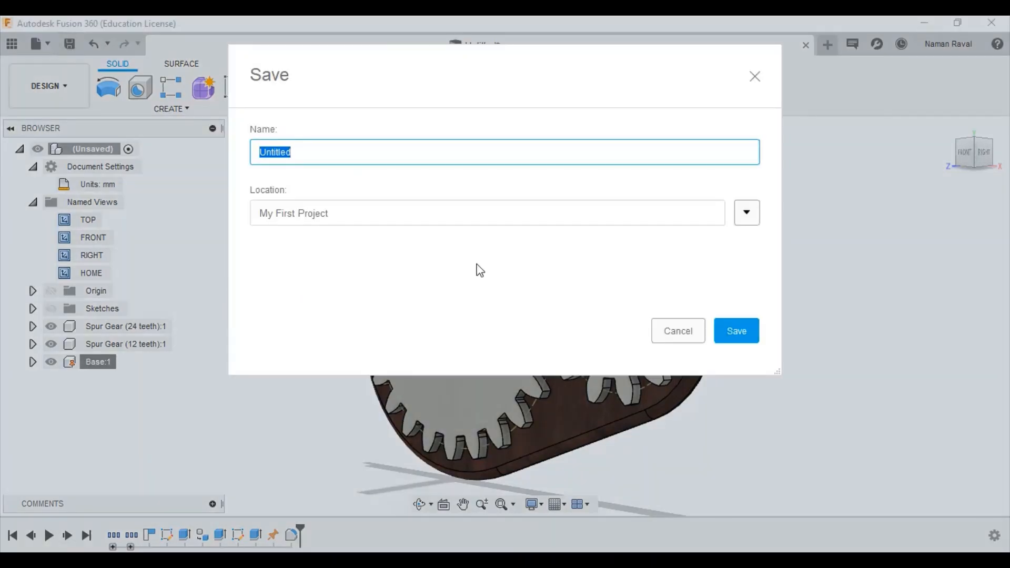
key(BackSpace)
text(Spur Gear)
click(747, 213)
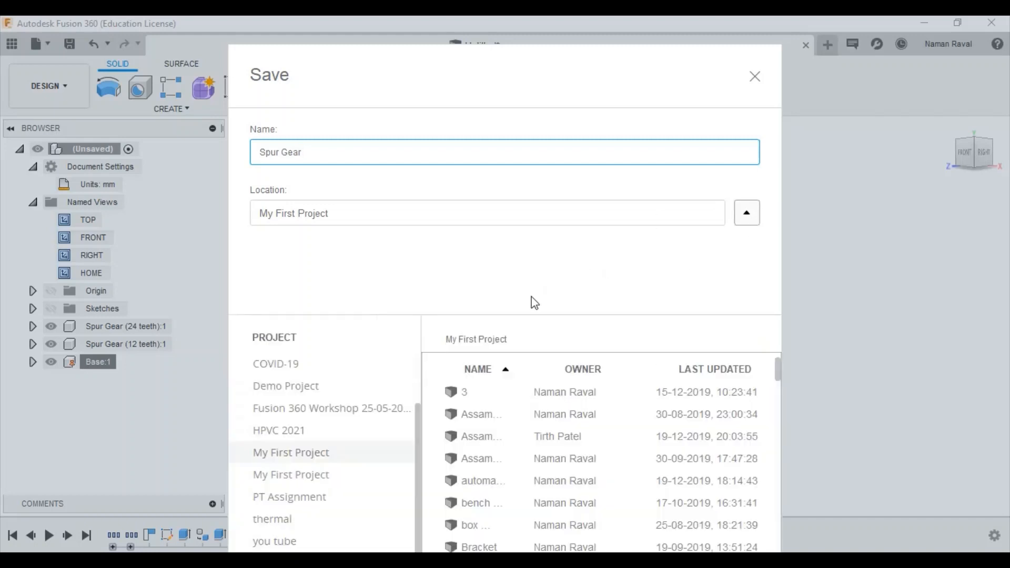
click(291, 542)
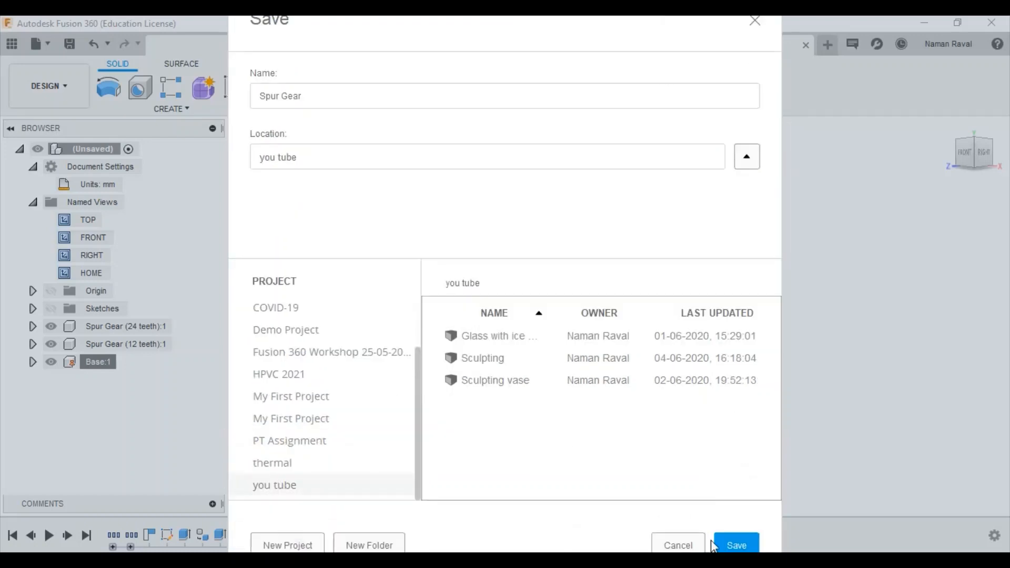
click(737, 545)
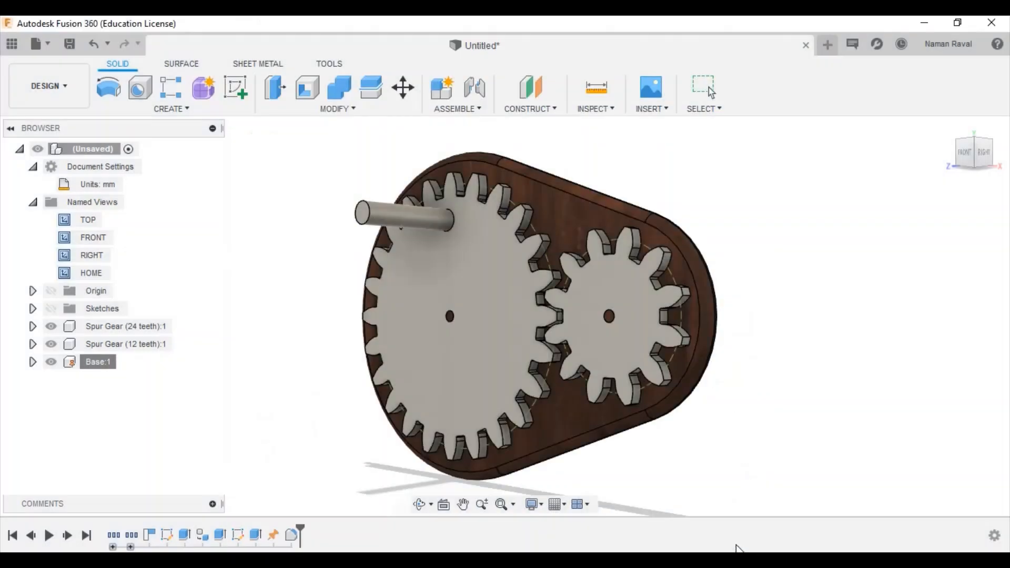